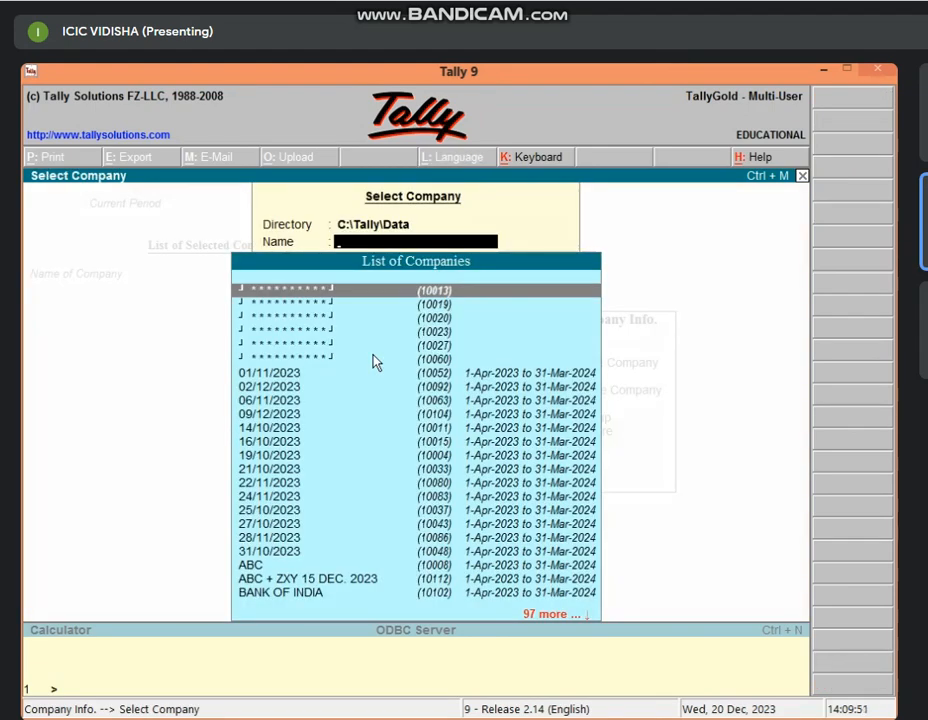
Load JAY MAHAKAL GROUP from the company list, opening the 1-4-2023 to 31-3-2024 period.
type("Ja")
key("Down")
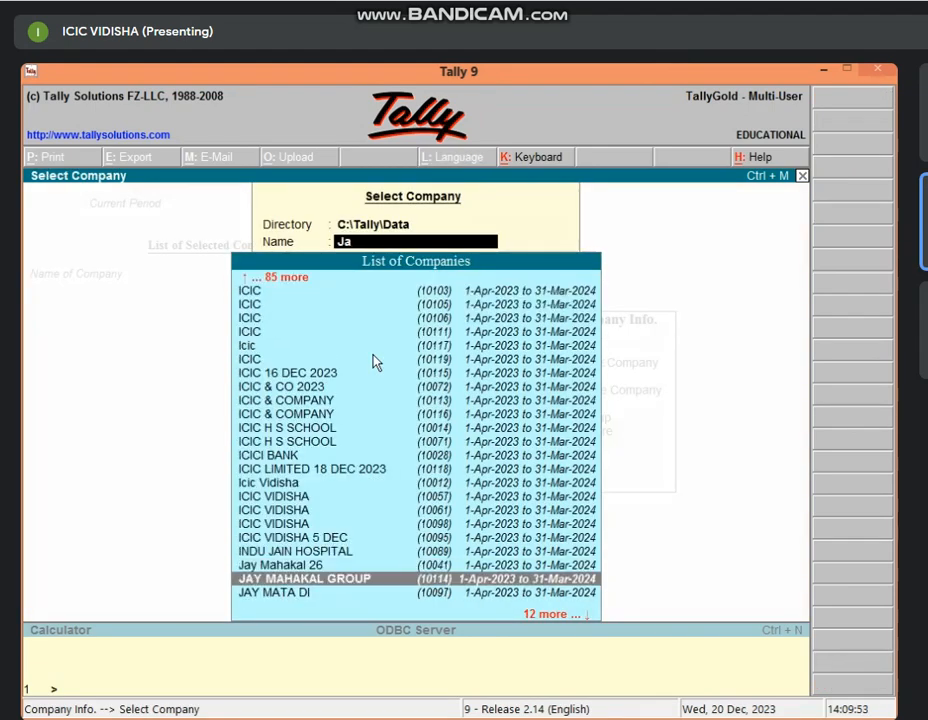
key("Return")
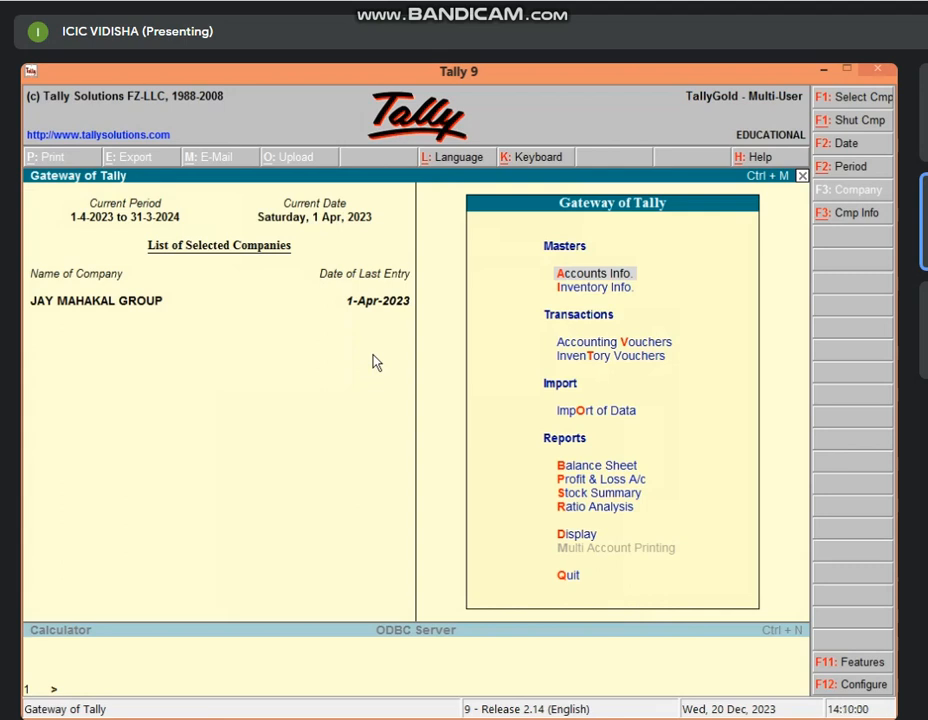
key("v")
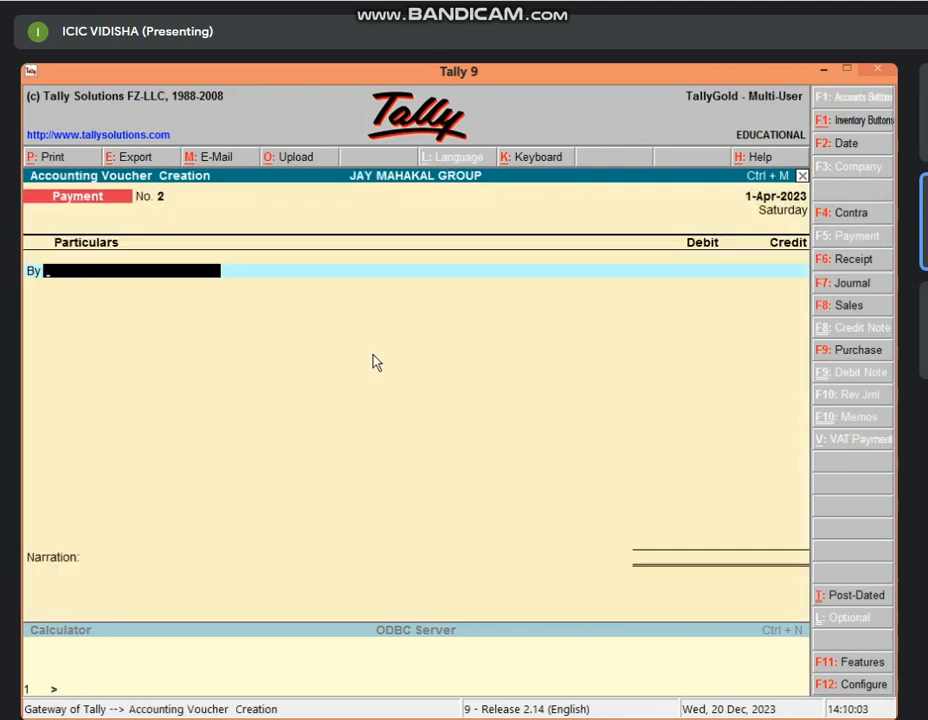
key("F8")
key("F9")
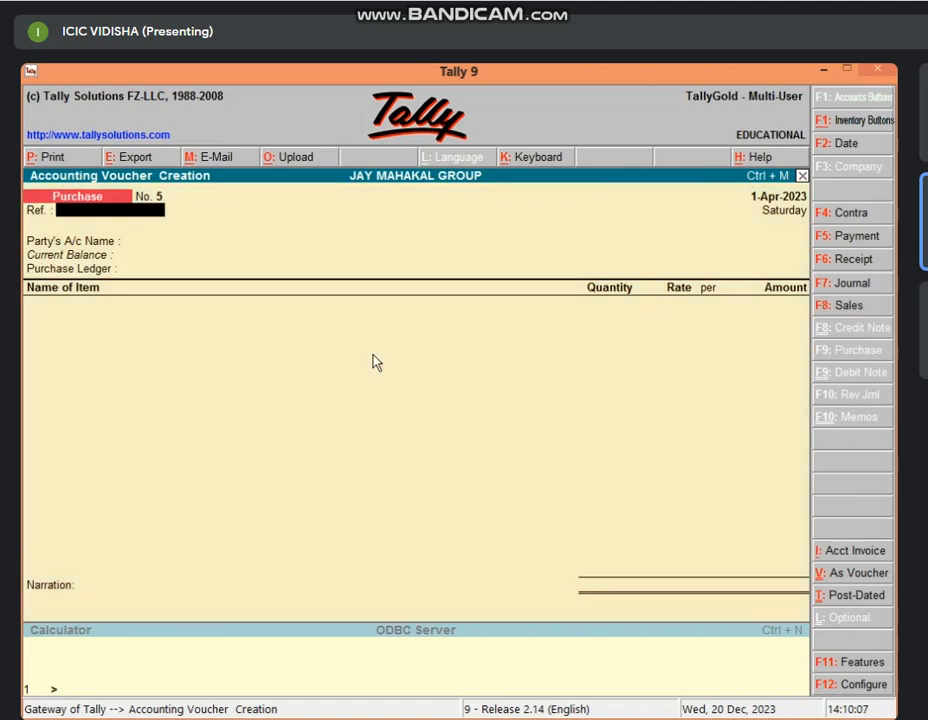
key("Return")
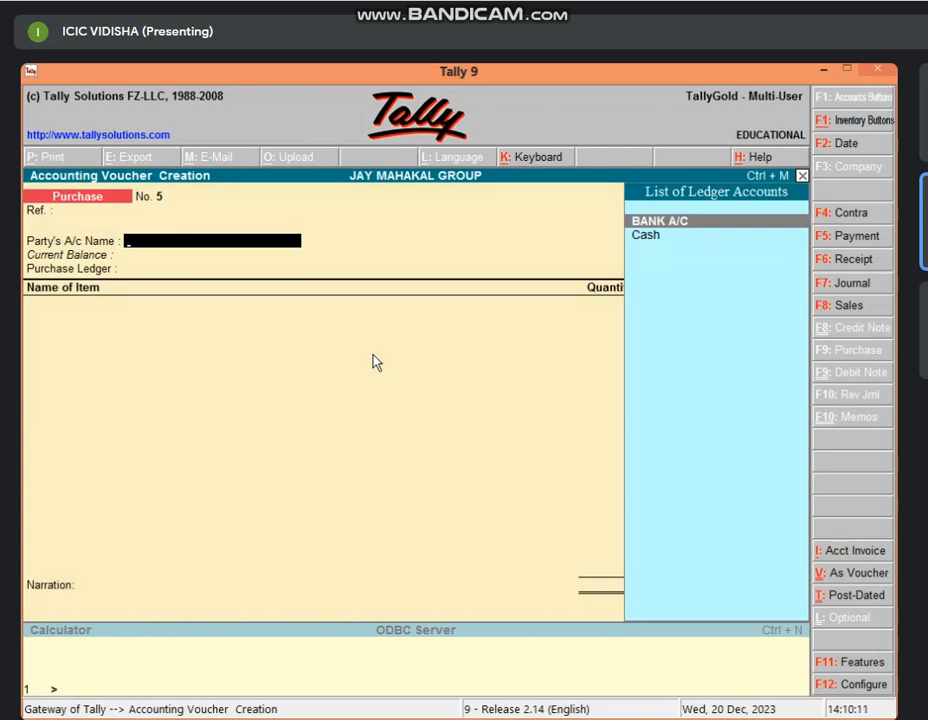
key("Down")
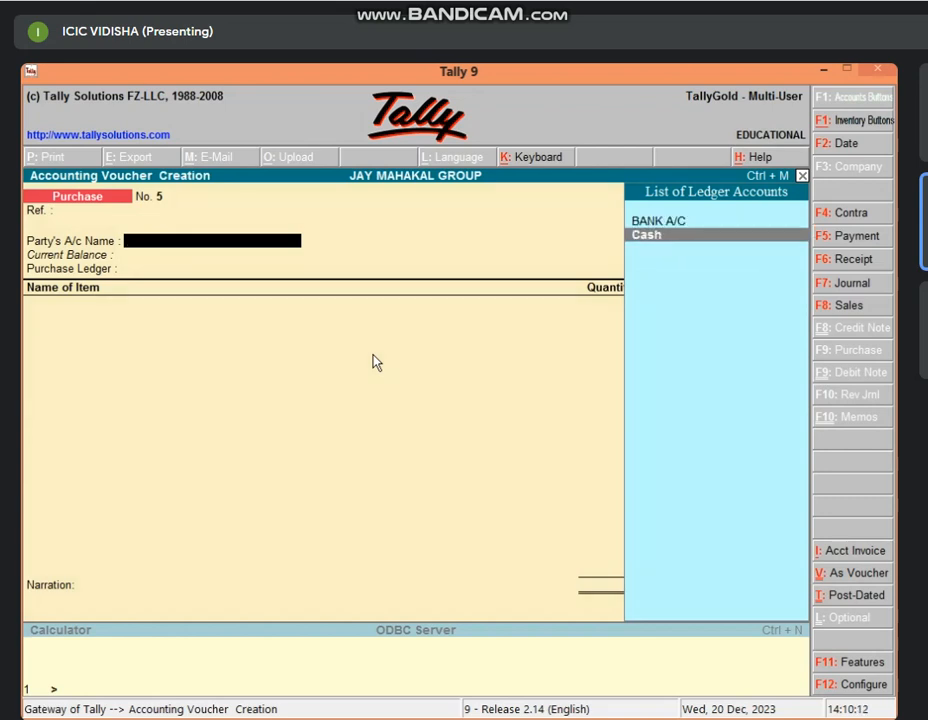
key("Return")
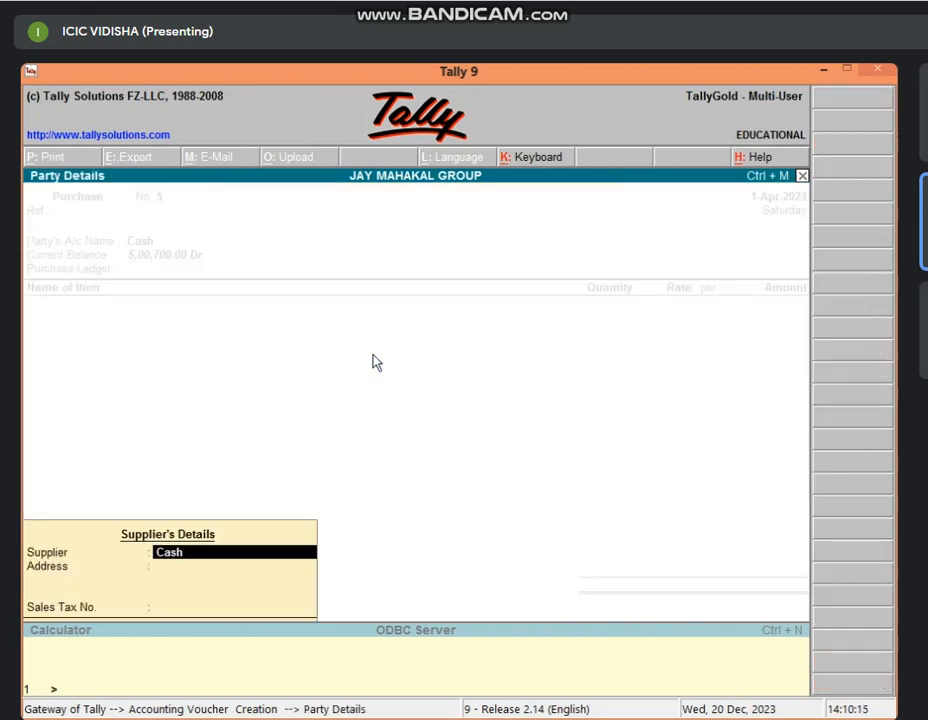
key("Return")
key("Return")
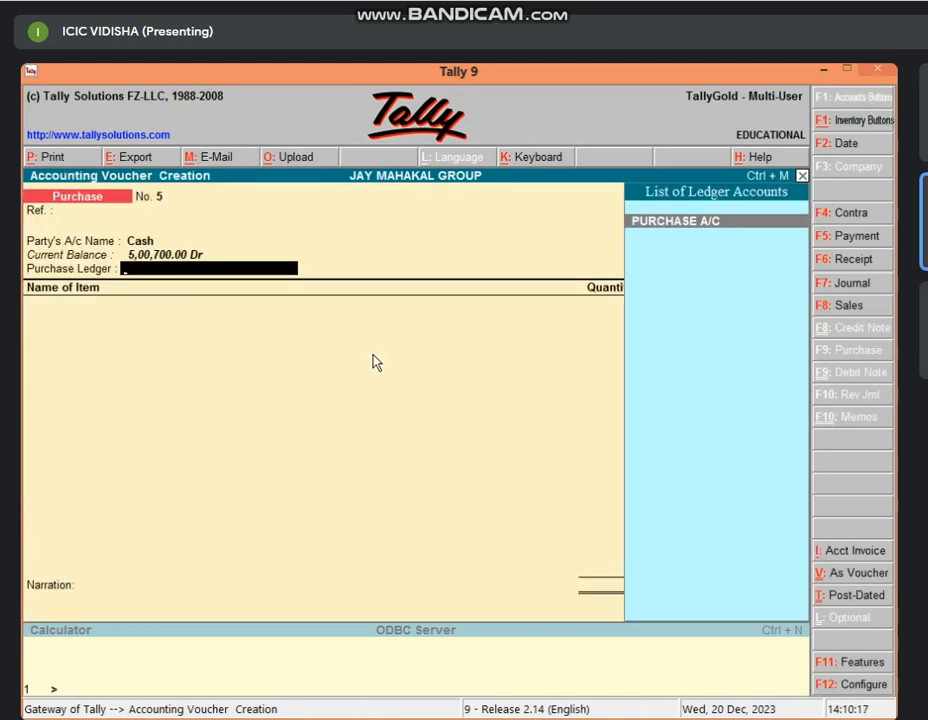
key("Return")
type("O")
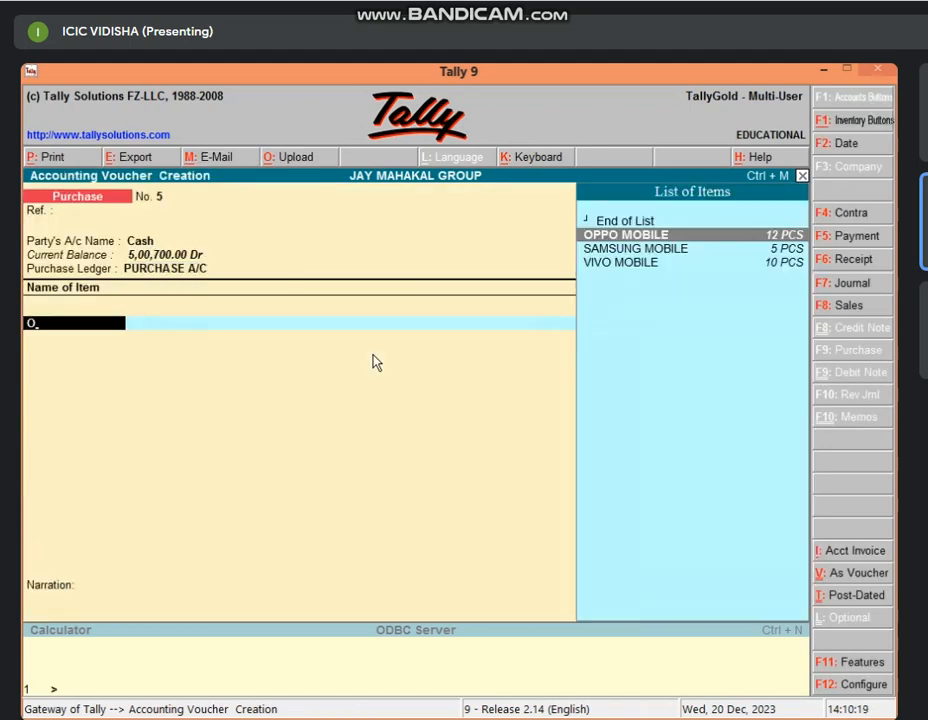
key("Return")
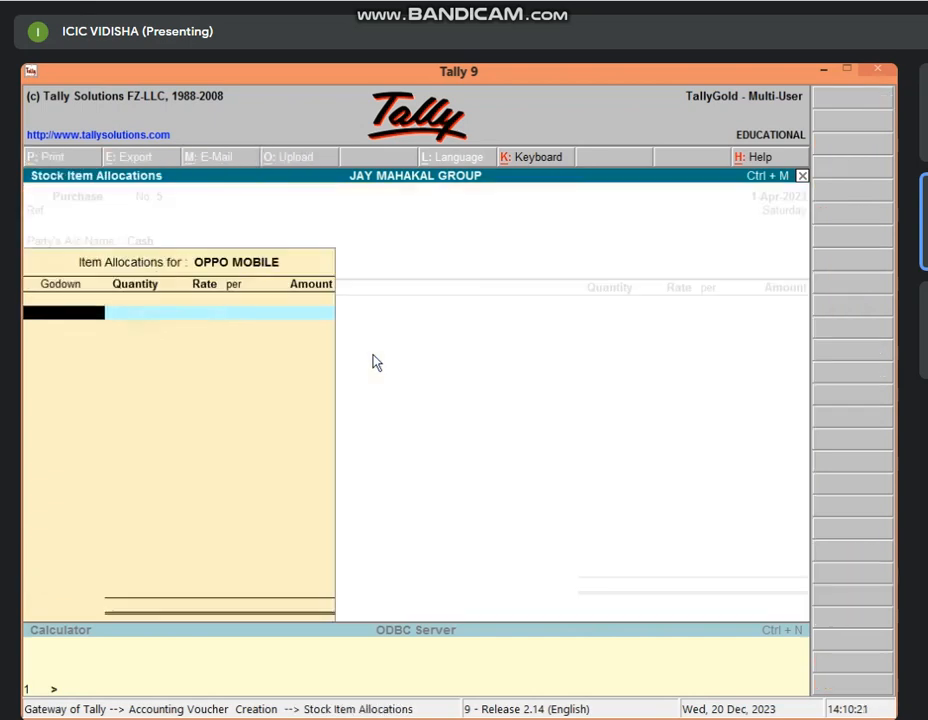
key("Escape")
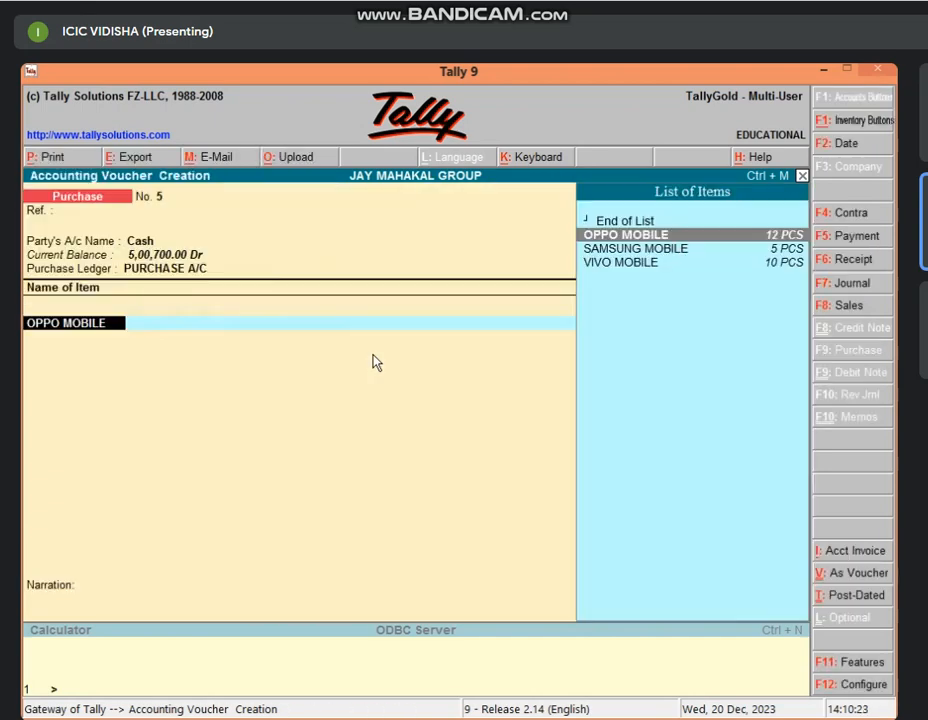
key("Escape")
key("Escape")
key("Return")
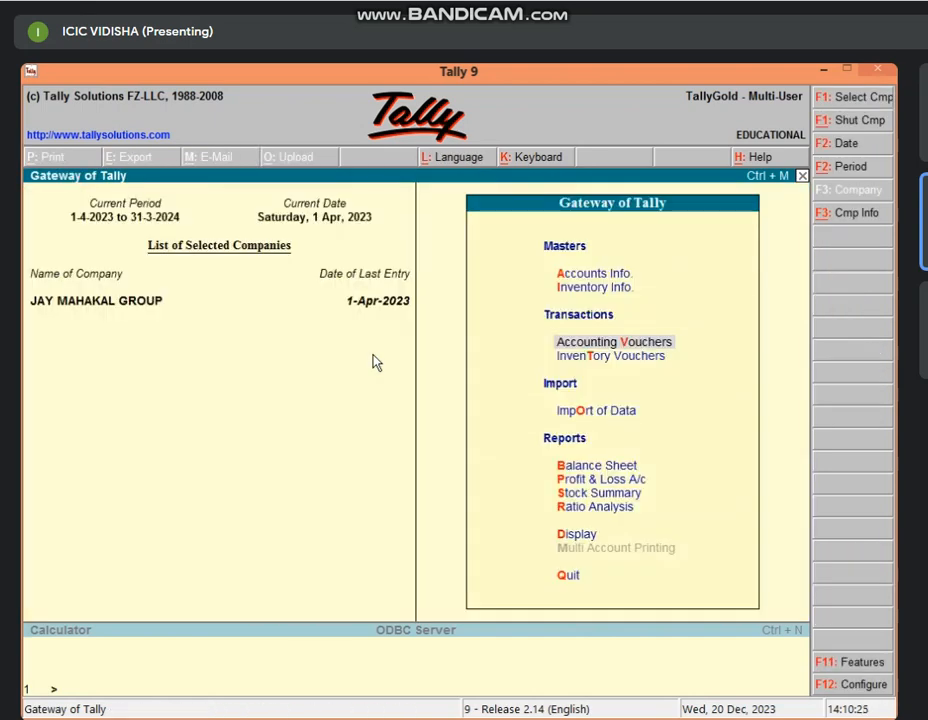
Close JAY MAHAKAL GROUP and begin a new company named 'Mahakal G'.
key("alt+F1")
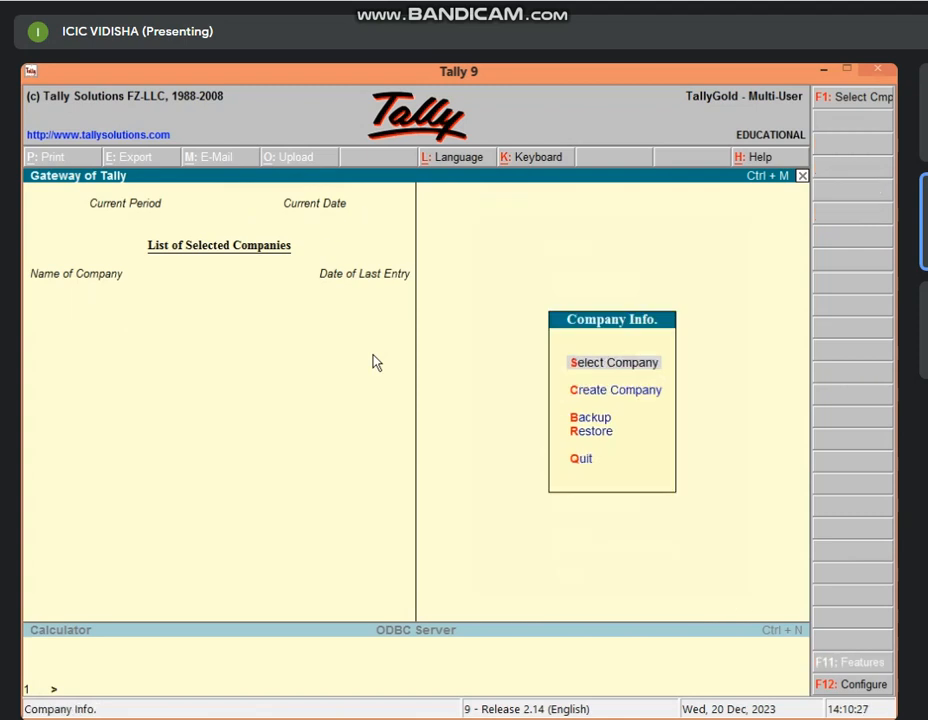
key("c")
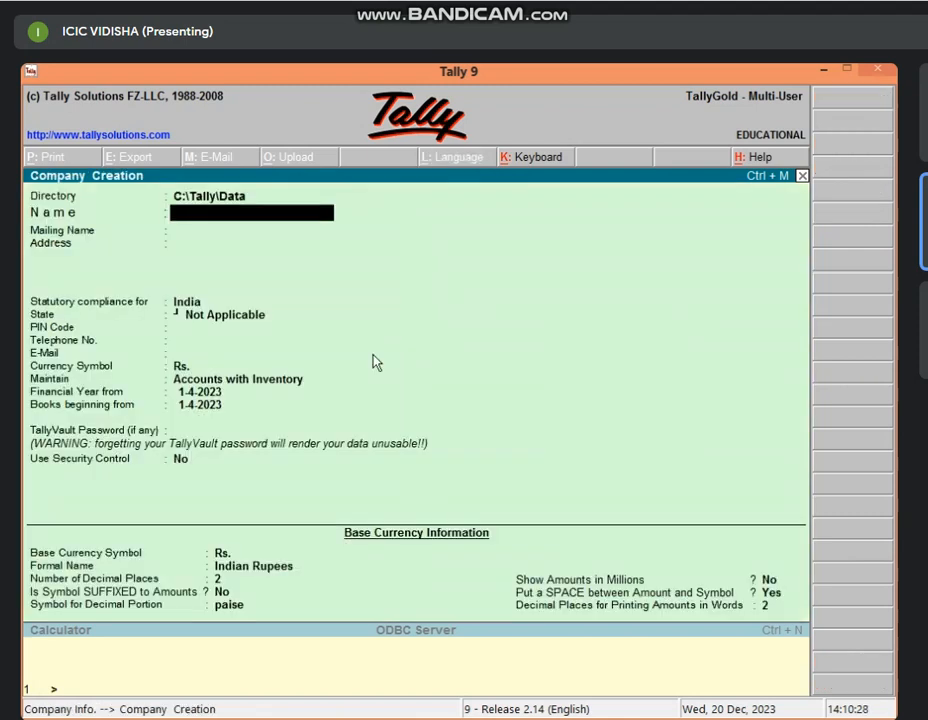
type("Mahakal G")
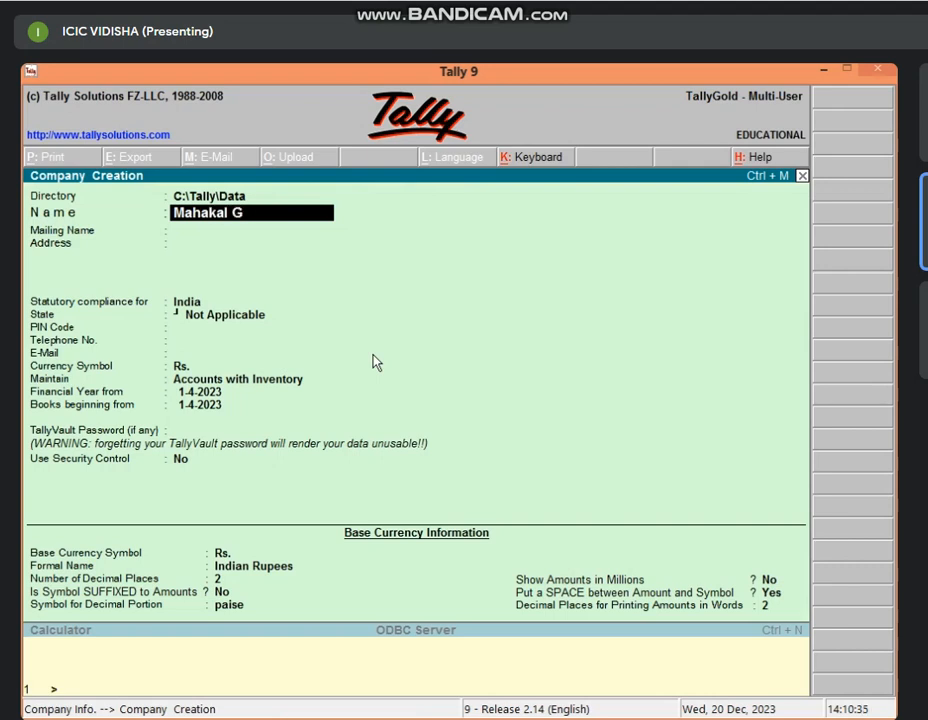
key("Return")
key("Return")
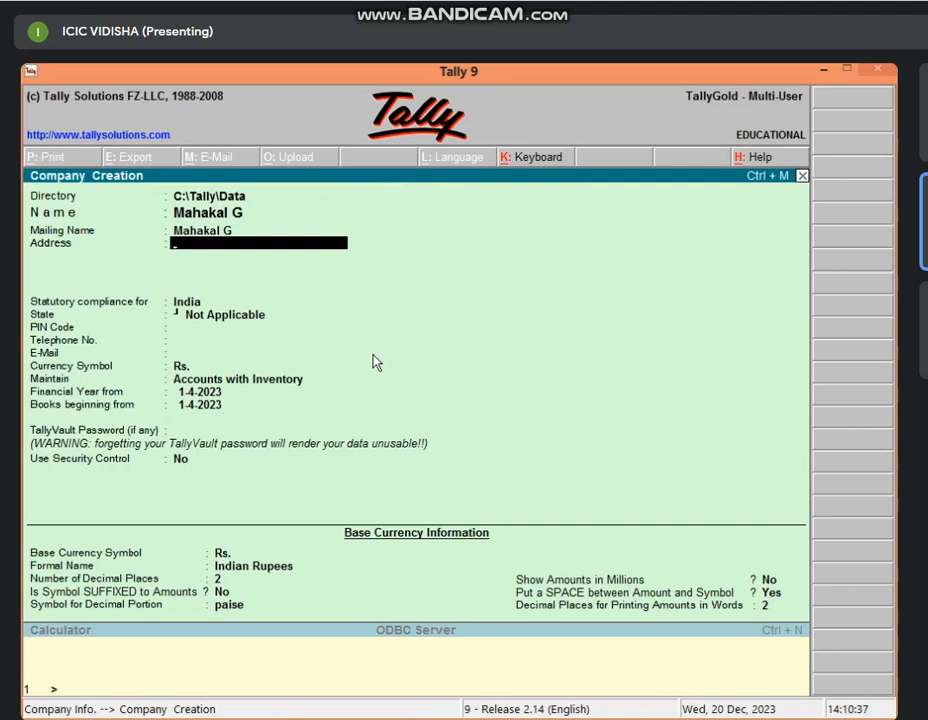
key("Return")
key("Return")
Set the state to Madhya Pradesh, fill in the PIN code and phone number, and save the company.
type("M")
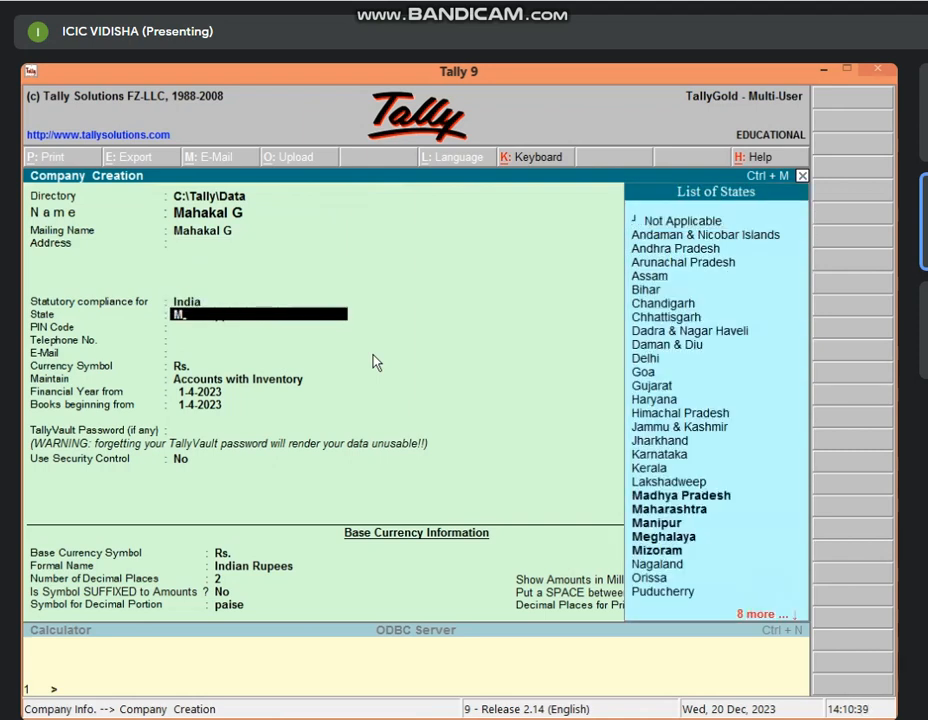
key("Down")
key("Return")
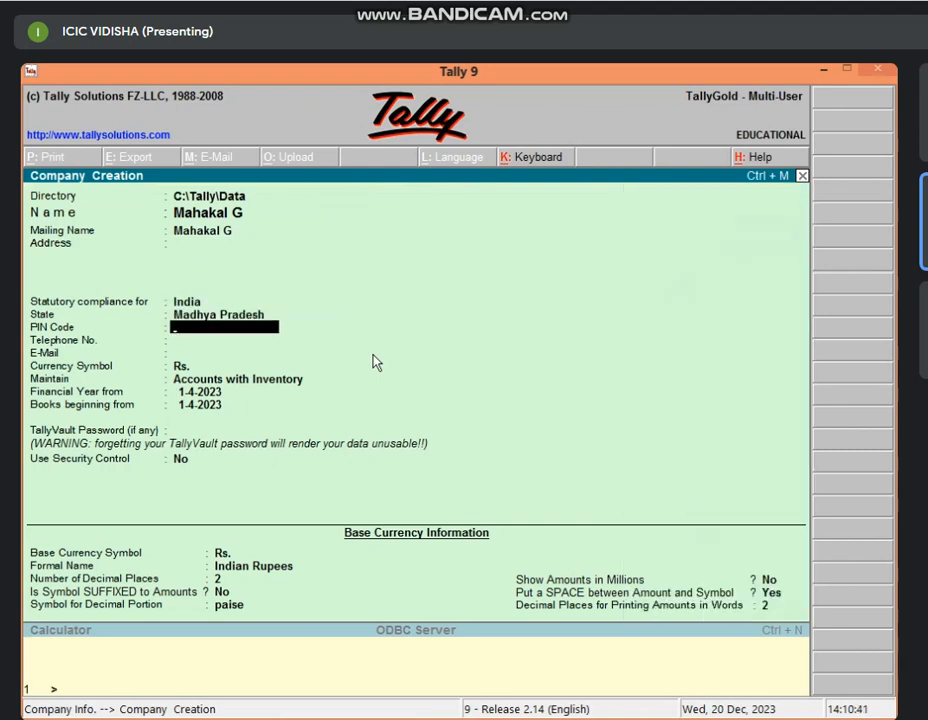
key("Return")
key("Return")
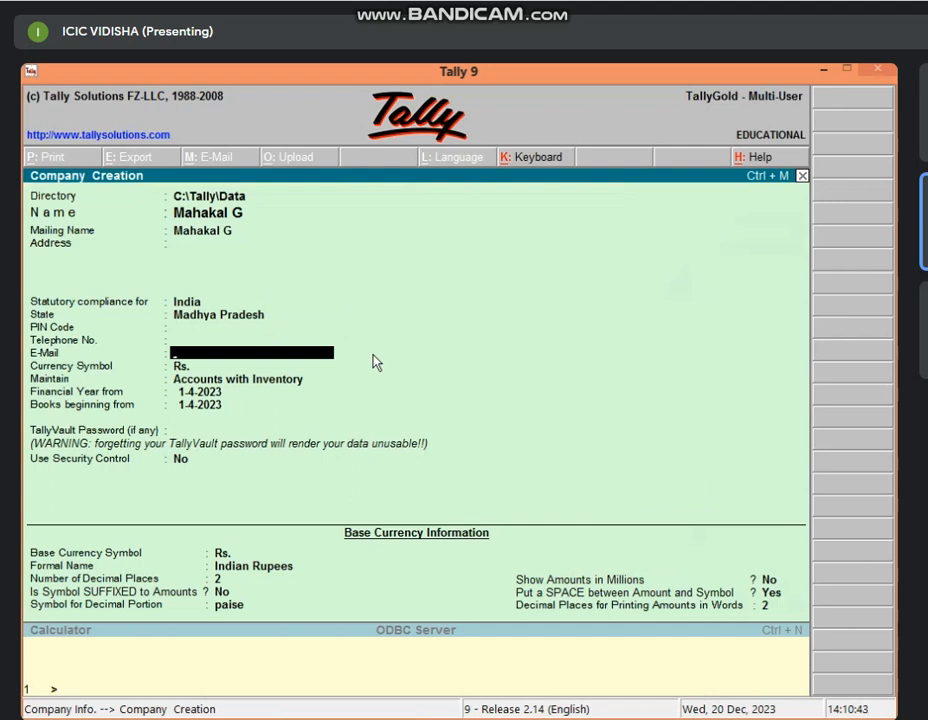
key("Up")
key("Up")
type("464001")
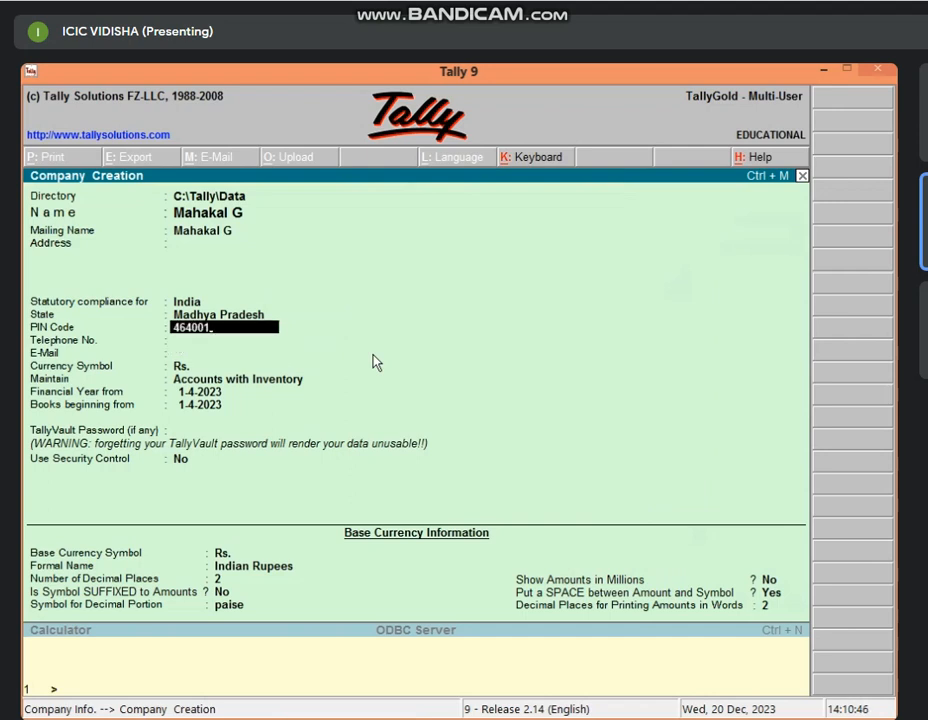
key("Return")
type("1")
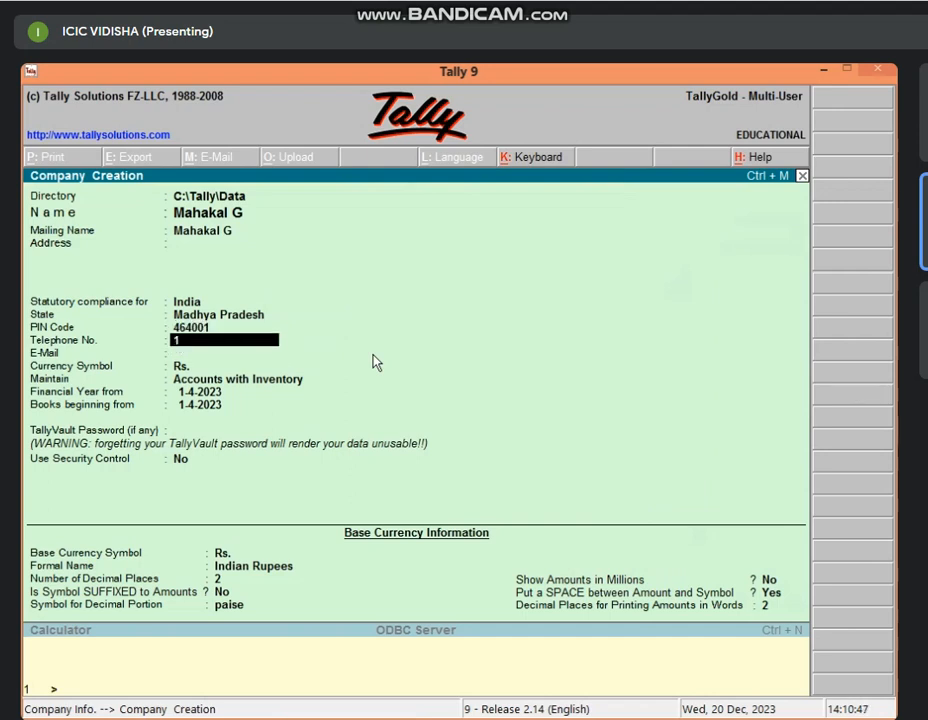
type("23654789")
key("Return")
key("Return")
key("Return")
key("Return")
key("Return")
key("Return")
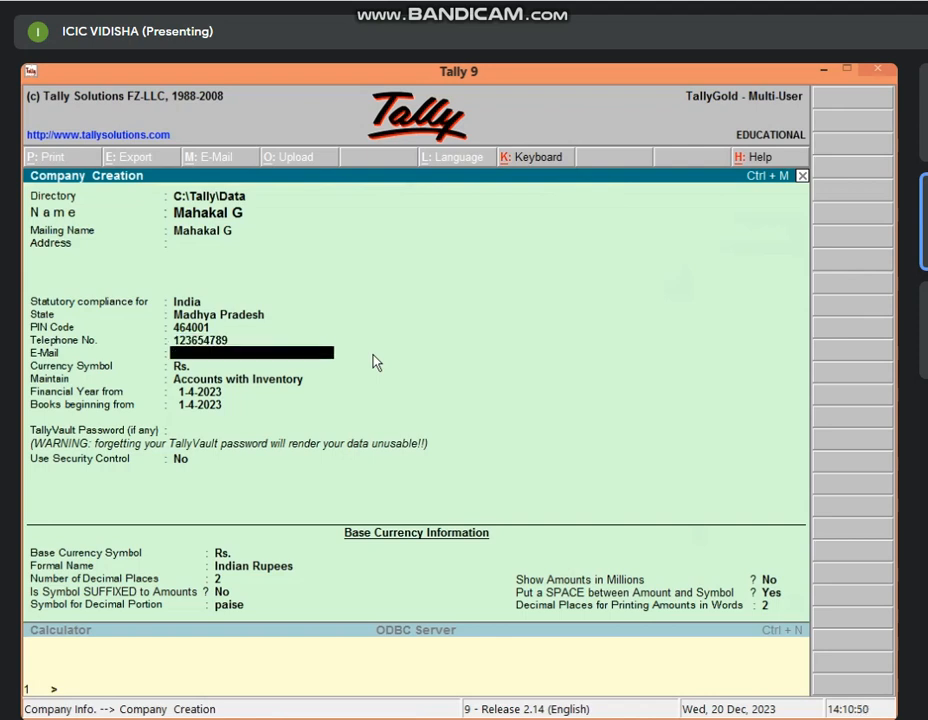
key("Return")
key("Return")
key("Return")
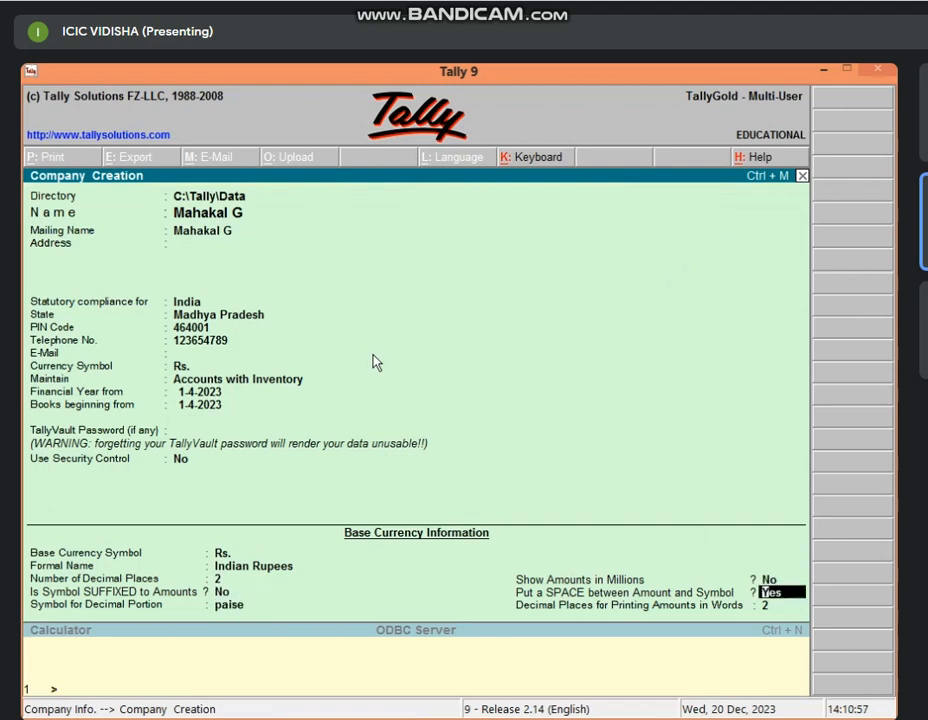
key("Return")
key("Return")
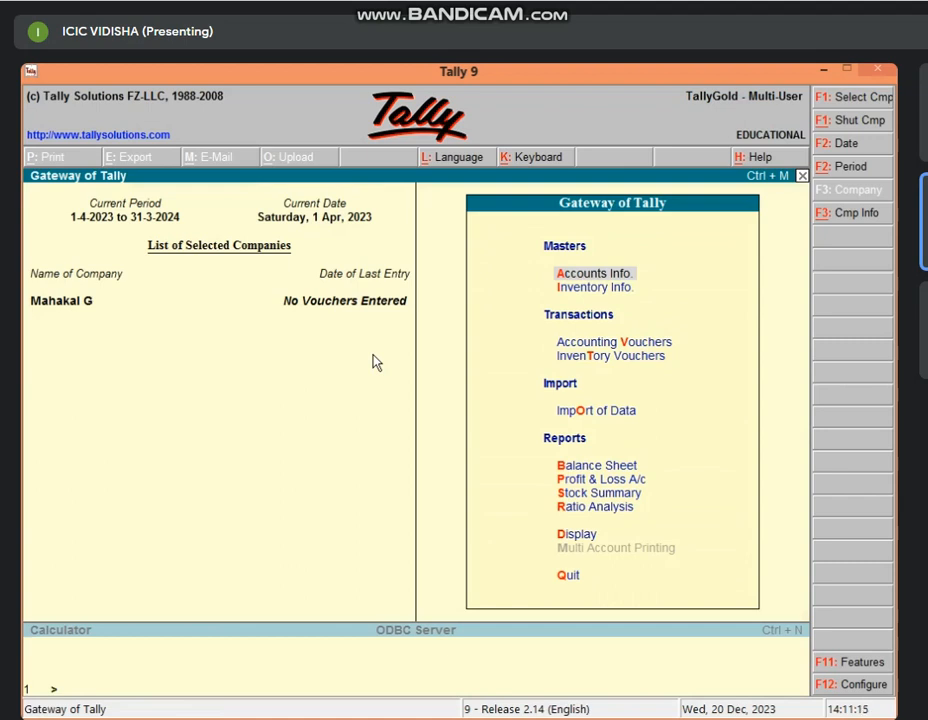
Start a purchase voucher (F9) with Cash as the supplier.
key("v")
key("F9")
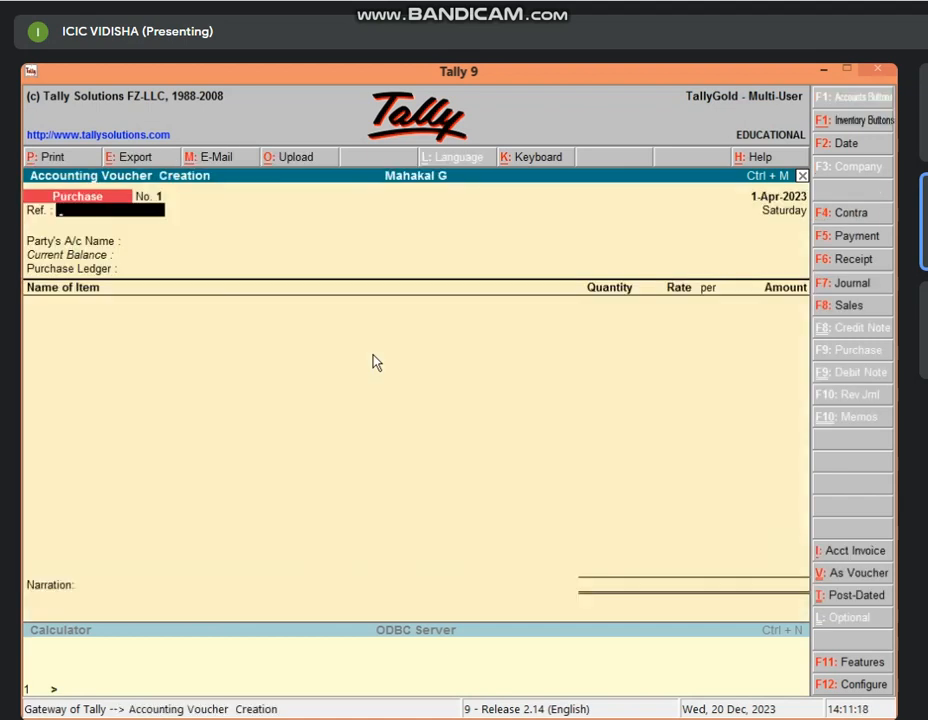
key("Return")
key("Return")
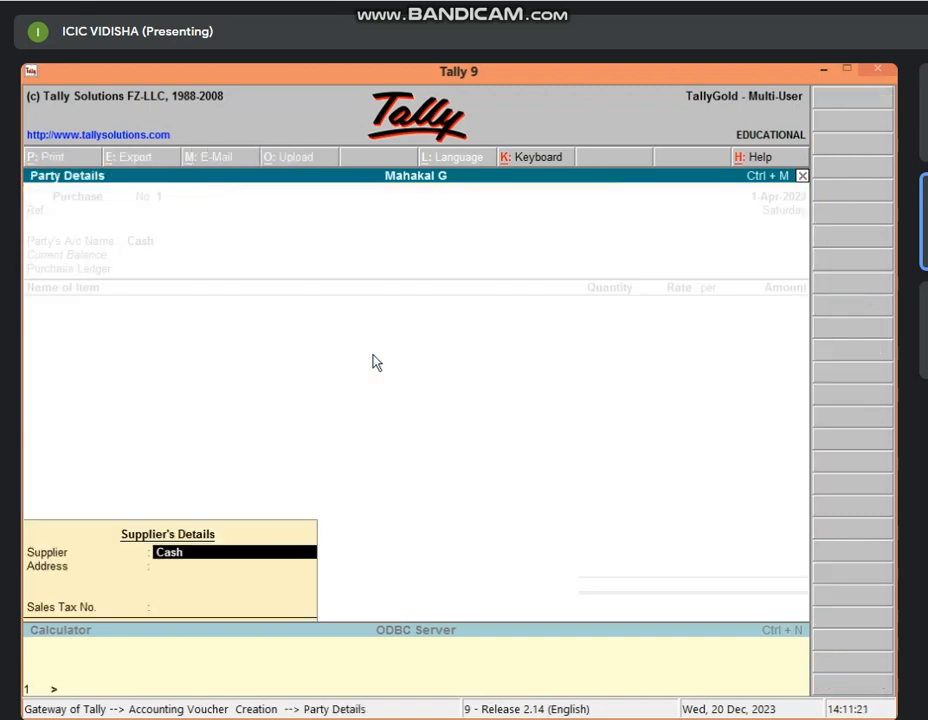
key("Return")
key("Return")
key("Return")
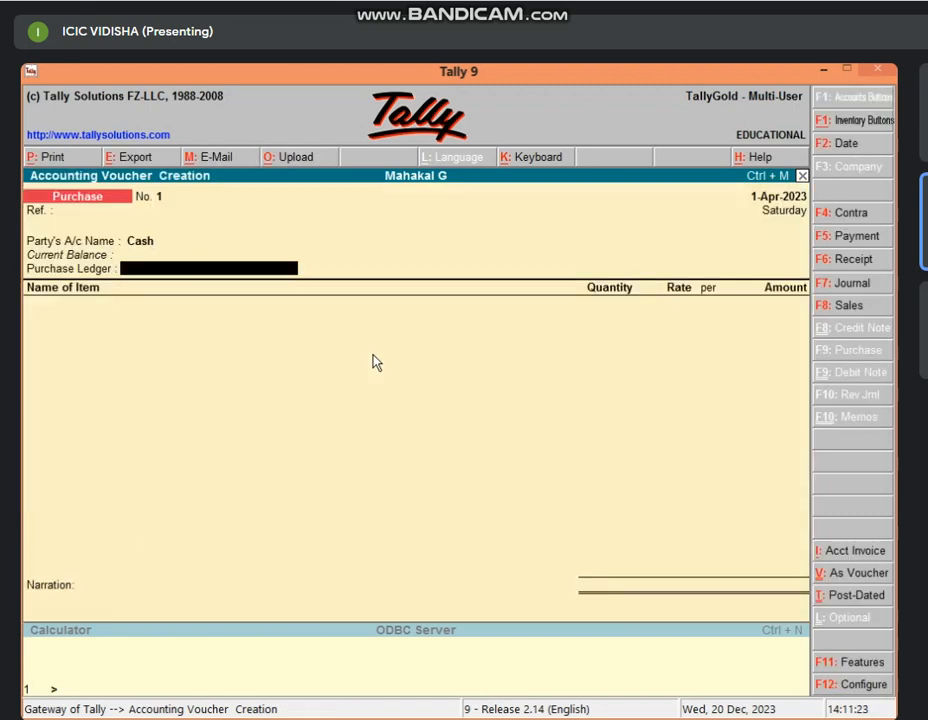
Create the 'Purchase a/c' ledger under Purchase Accounts as the voucher's purchase ledger.
key("alt+c")
type("P")
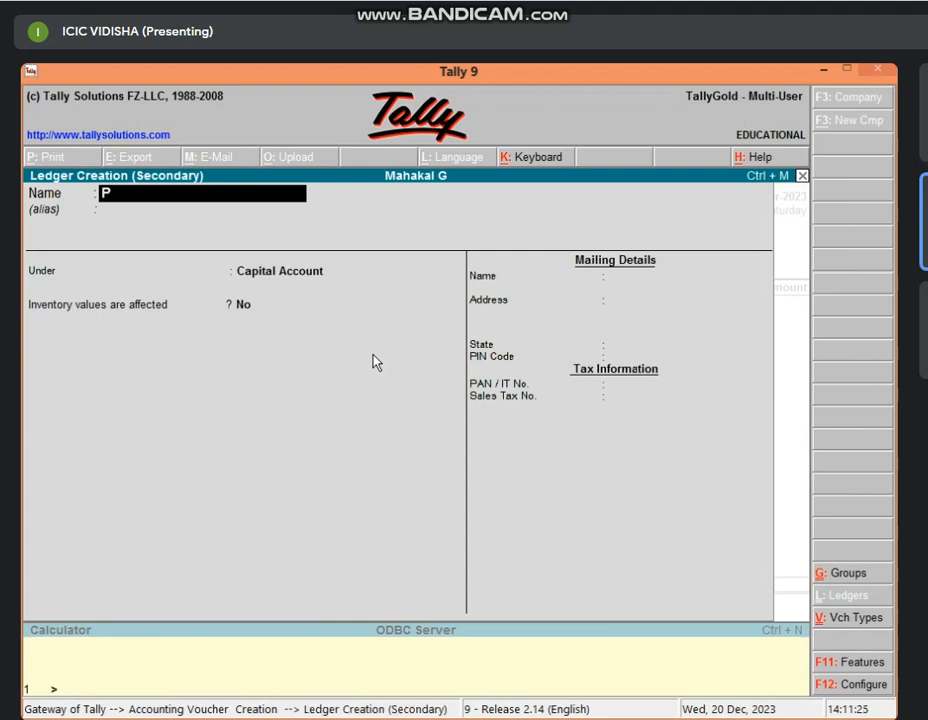
type("urchase a/c")
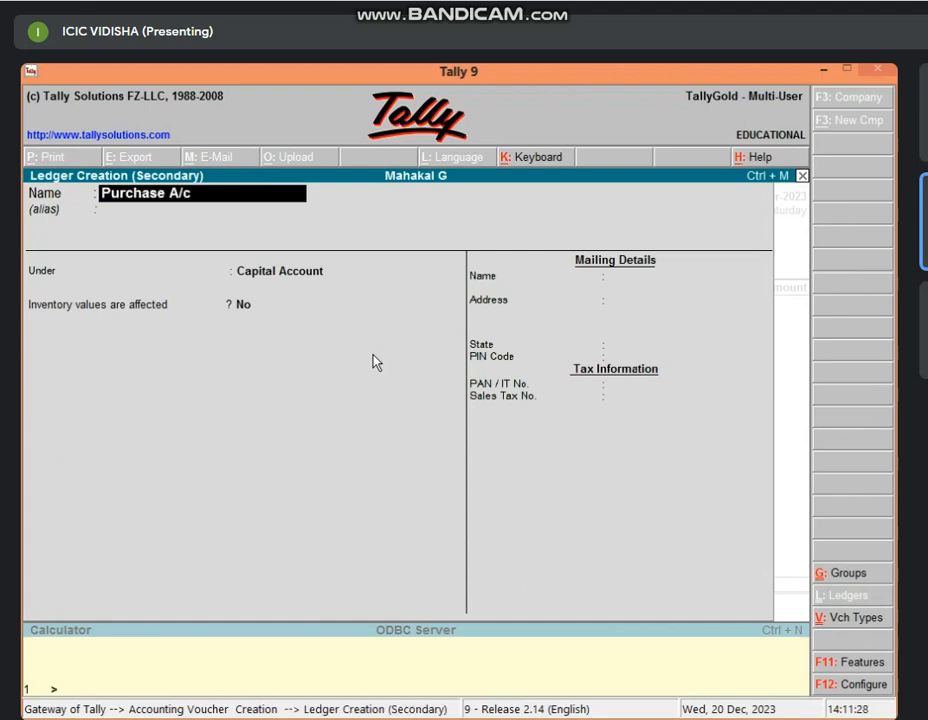
key("Return")
key("Return")
type("Pur")
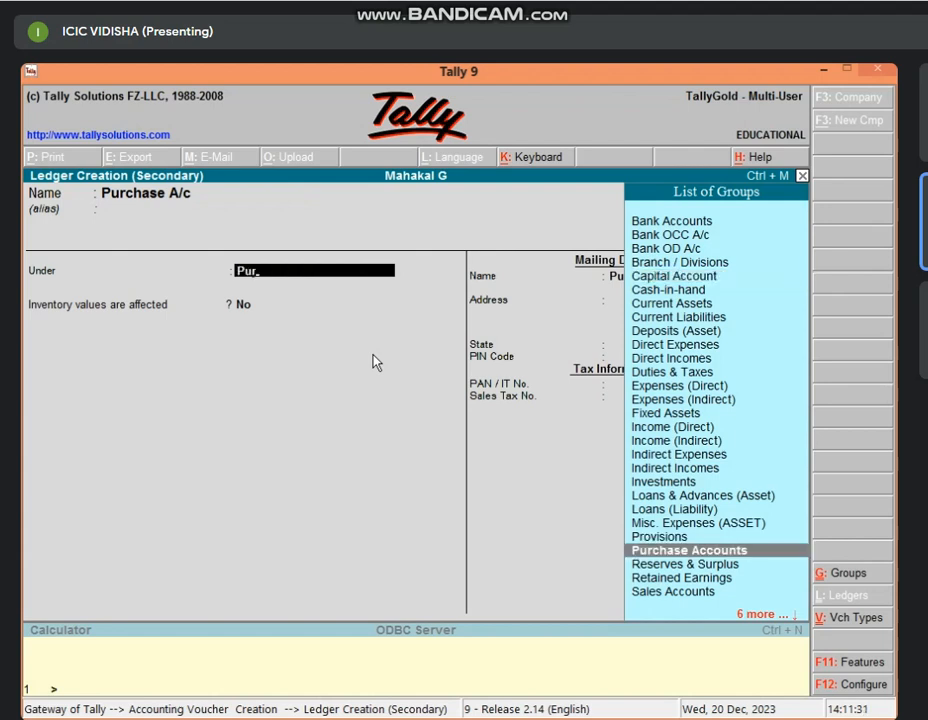
key("Return")
key("Return")
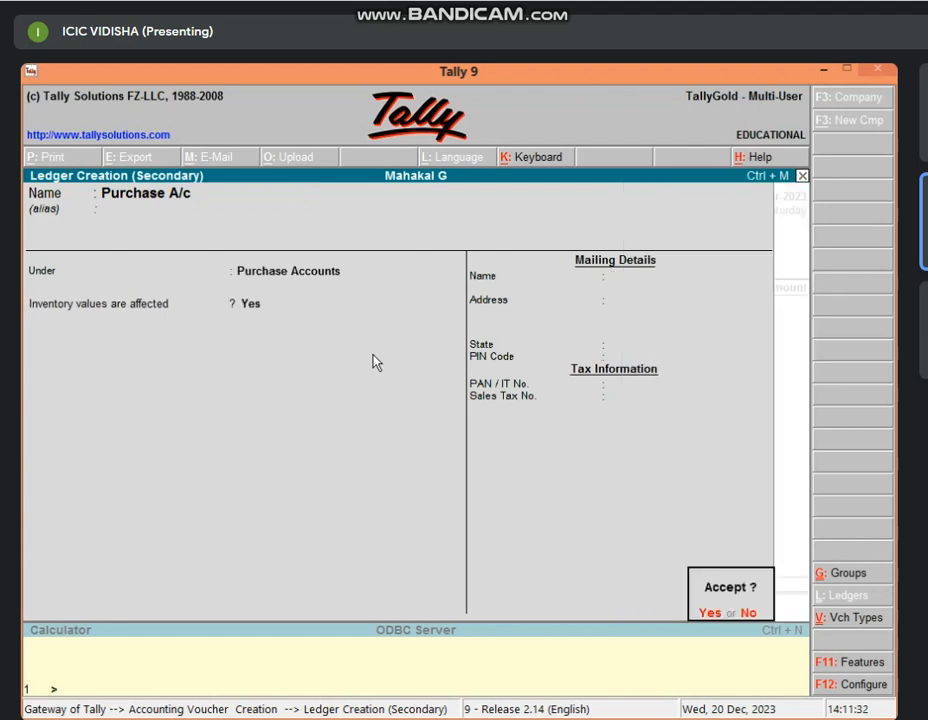
key("Return")
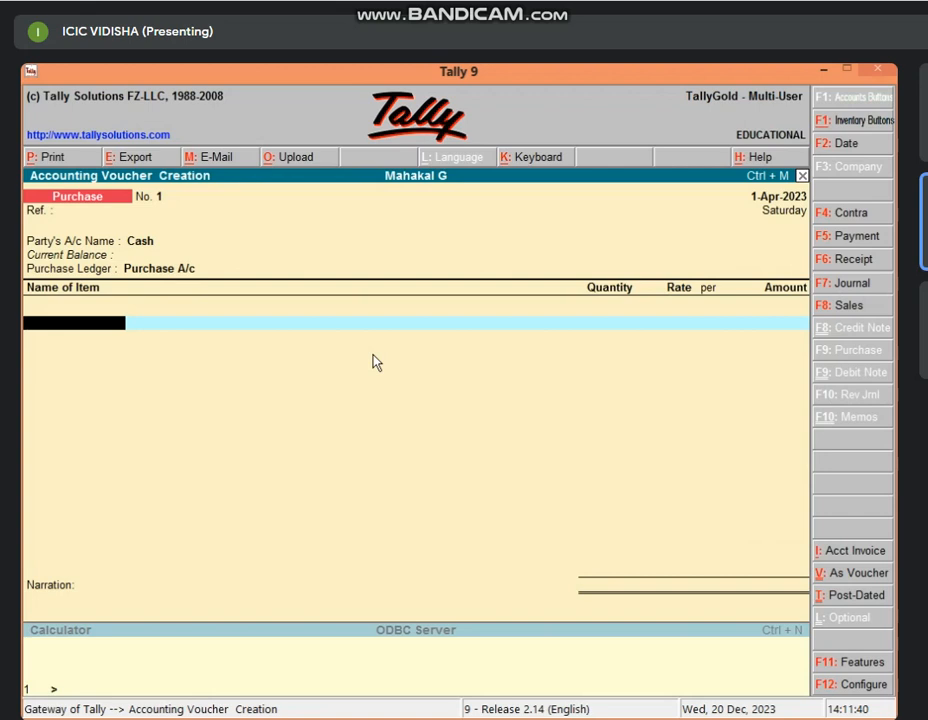
Create stock item 'Oppo Mobile' under a new stock group 'Mobile'.
key("alt+c")
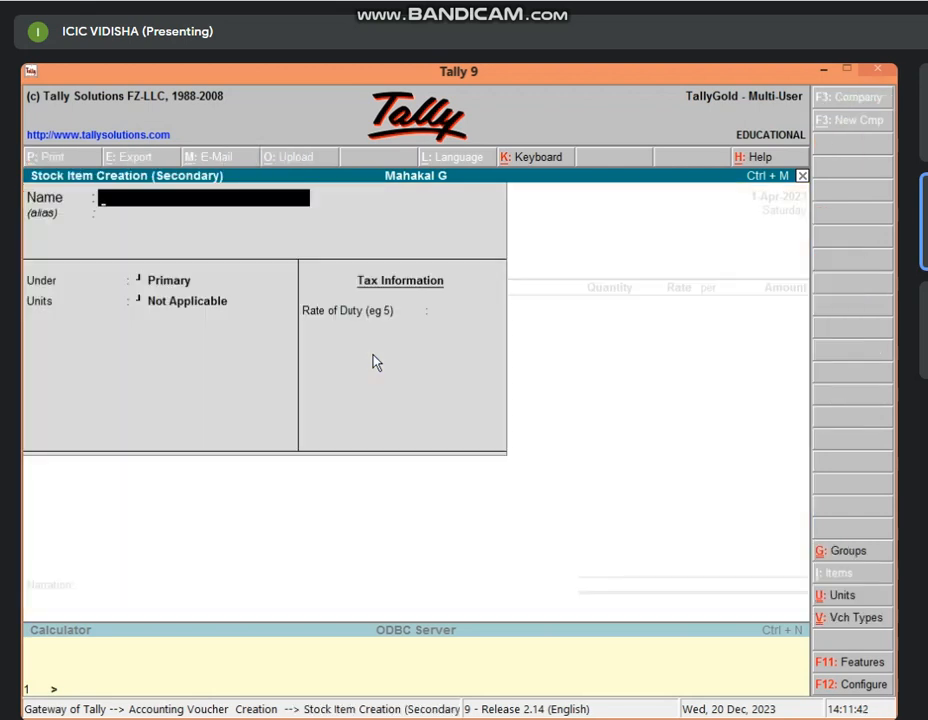
type("Oppo Mobi")
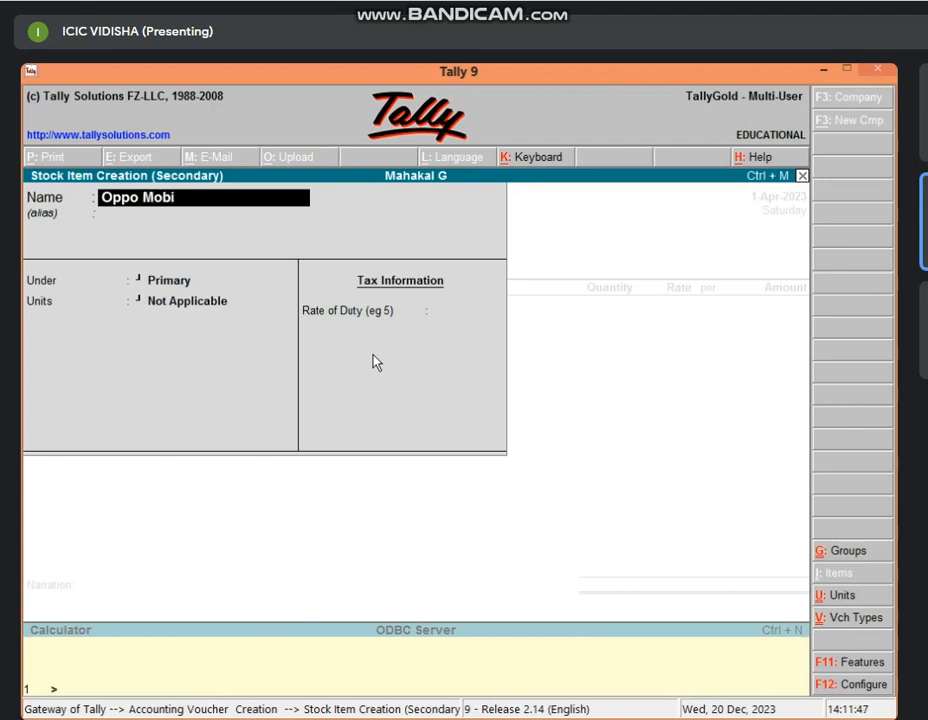
type("le")
key("Return")
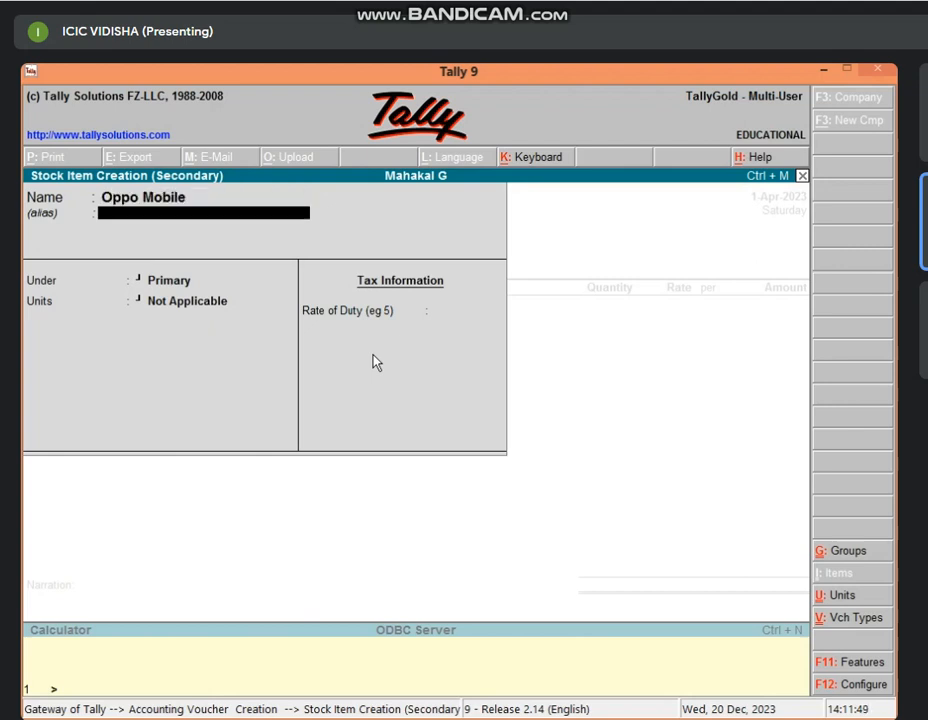
key("Return")
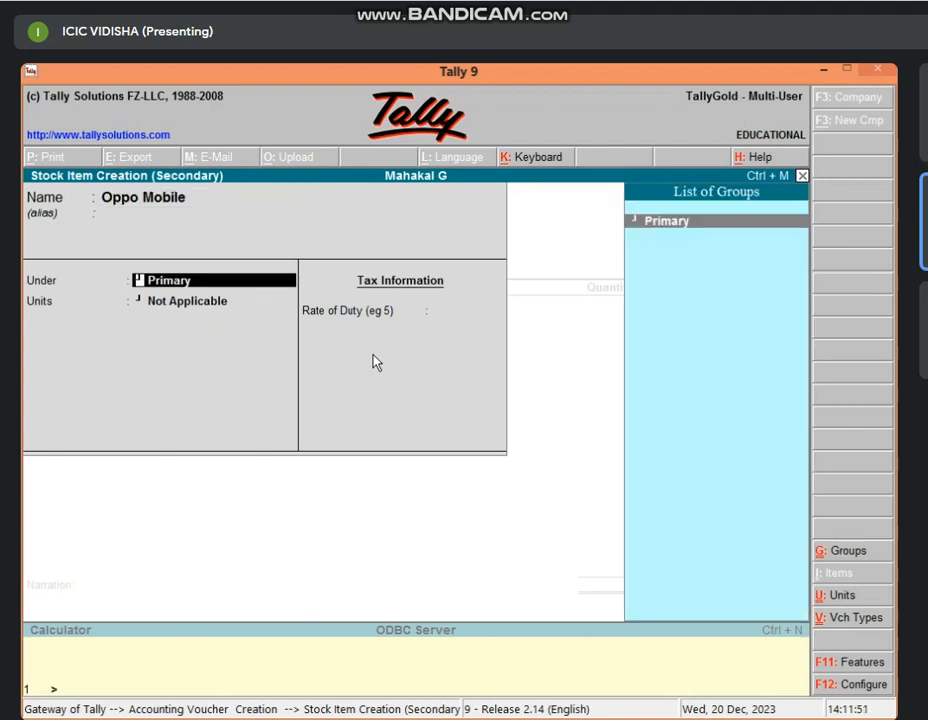
key("alt+c")
type("Mob")
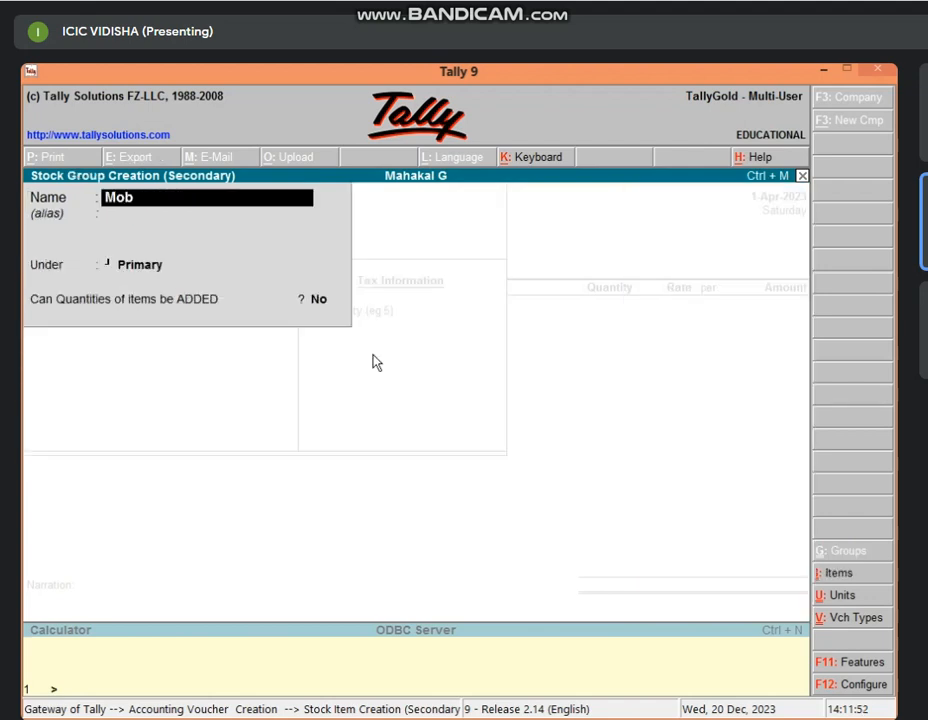
type("ile")
key("Return")
key("Return")
key("Return")
key("Return")
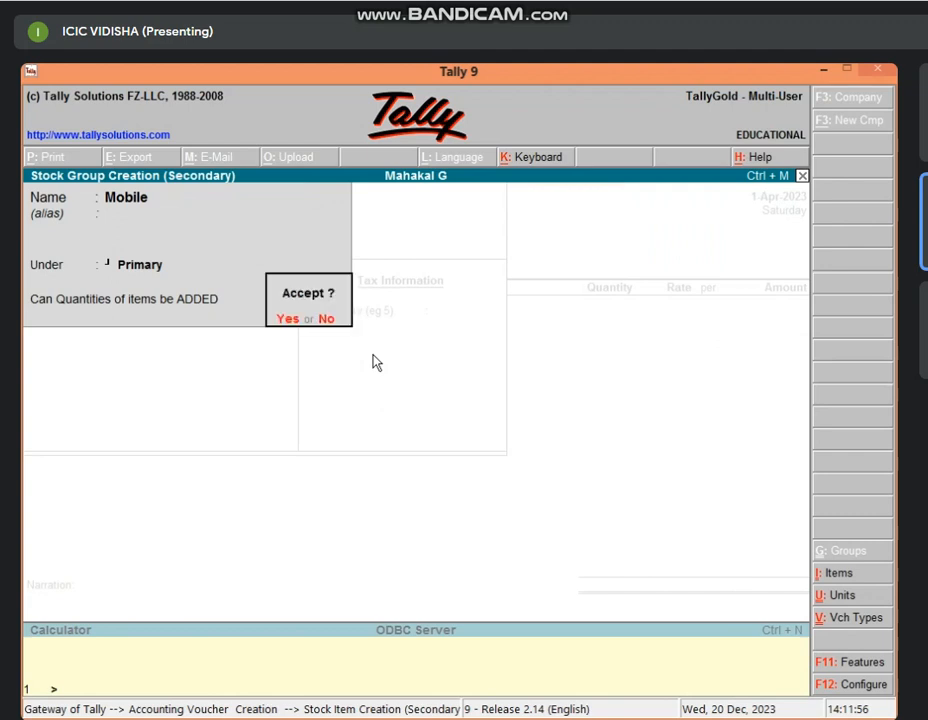
key("Return")
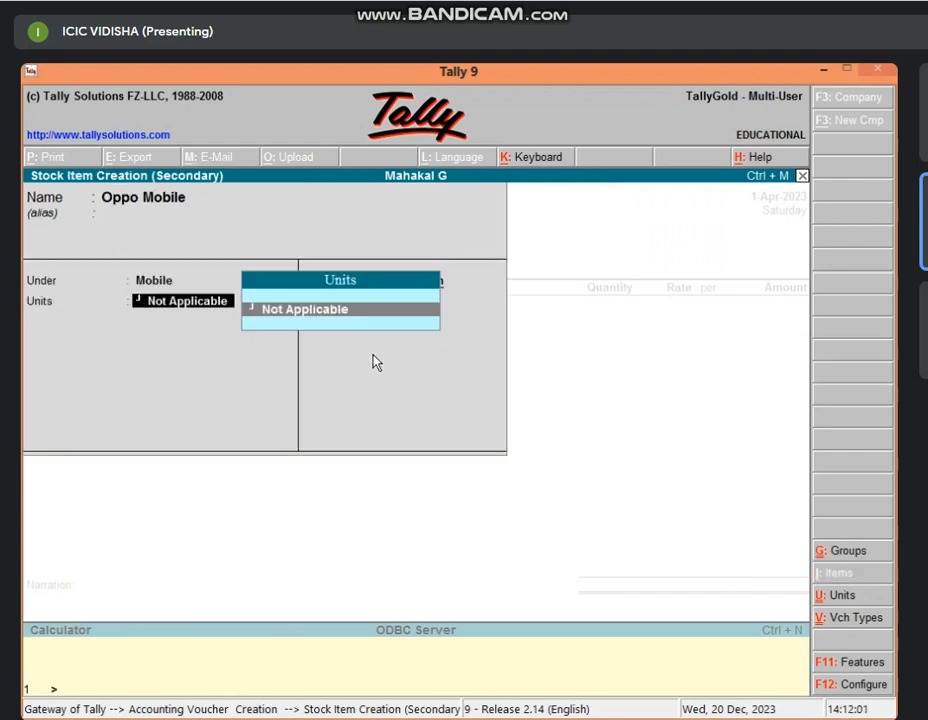
Create the unit 'pcs' for Oppo Mobile and save the stock item.
key("alt+c")
type("pcs")
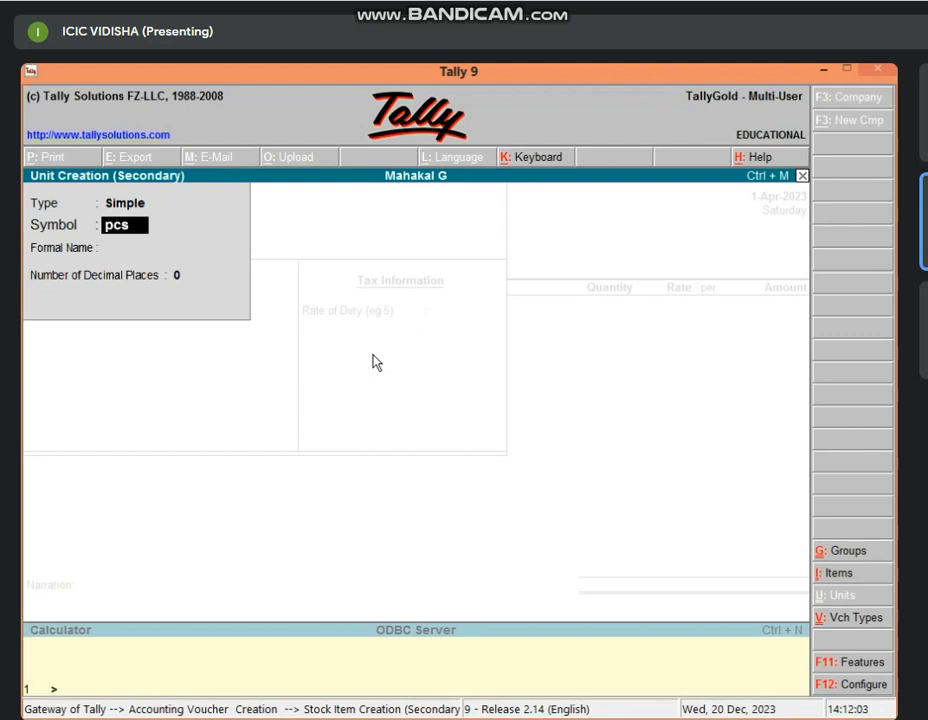
key("Return")
key("Return")
key("Return")
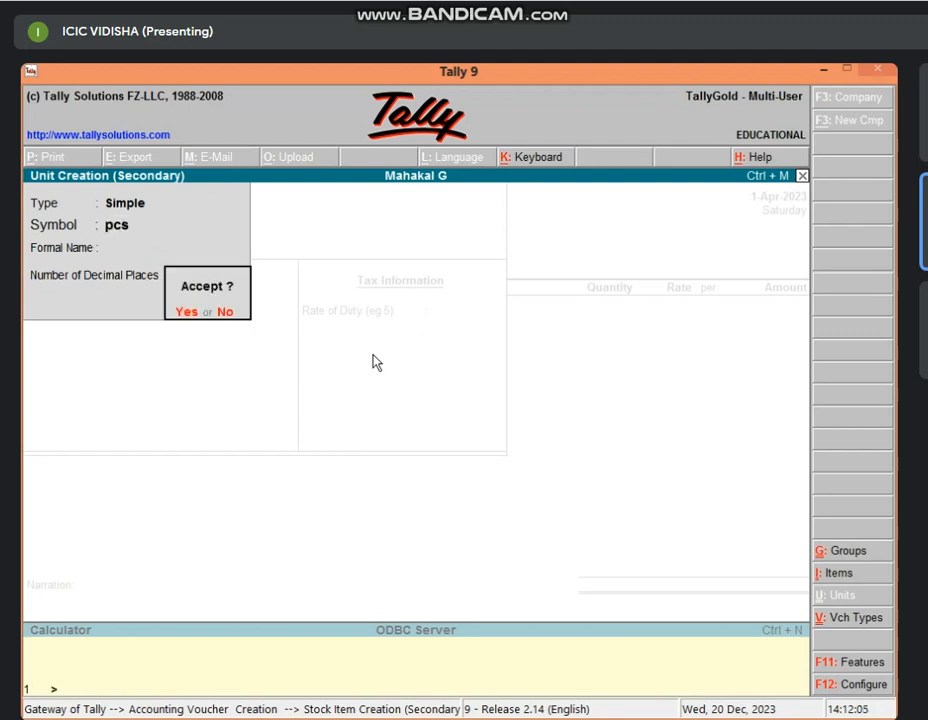
key("Return")
key("Return")
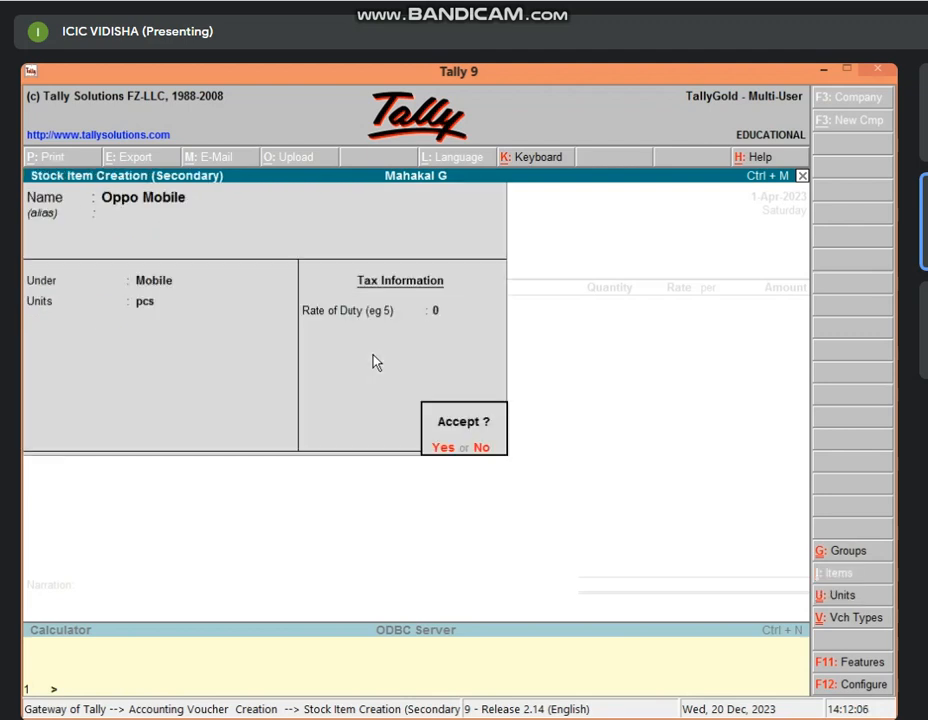
key("Return")
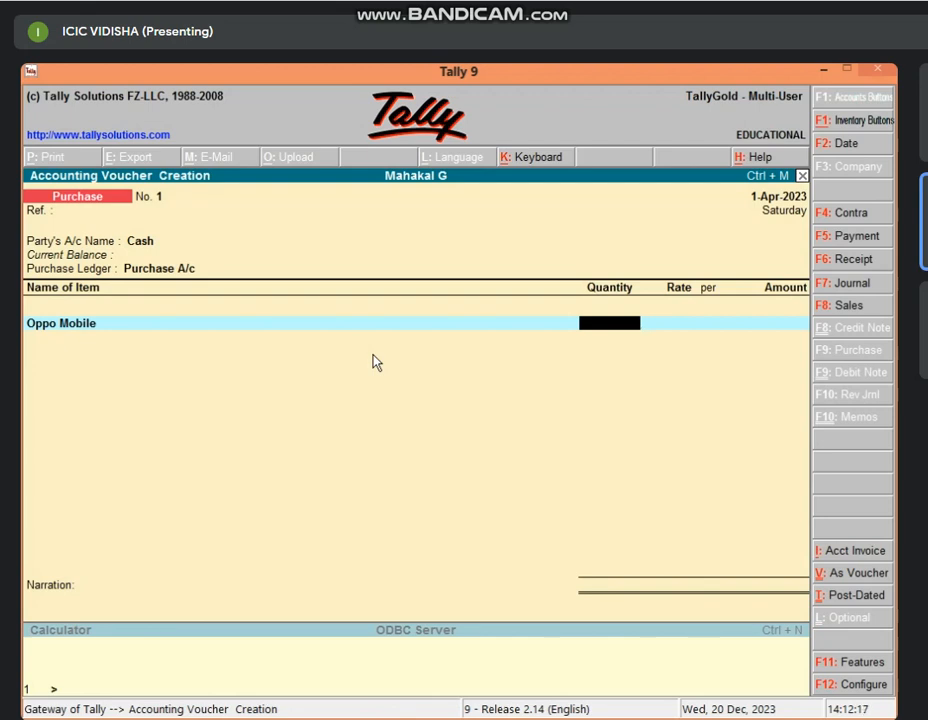
Enter 5 pcs of Oppo Mobile at 15,000 (75,000), save purchase voucher No. 1, and exit.
type("5")
key("Return")
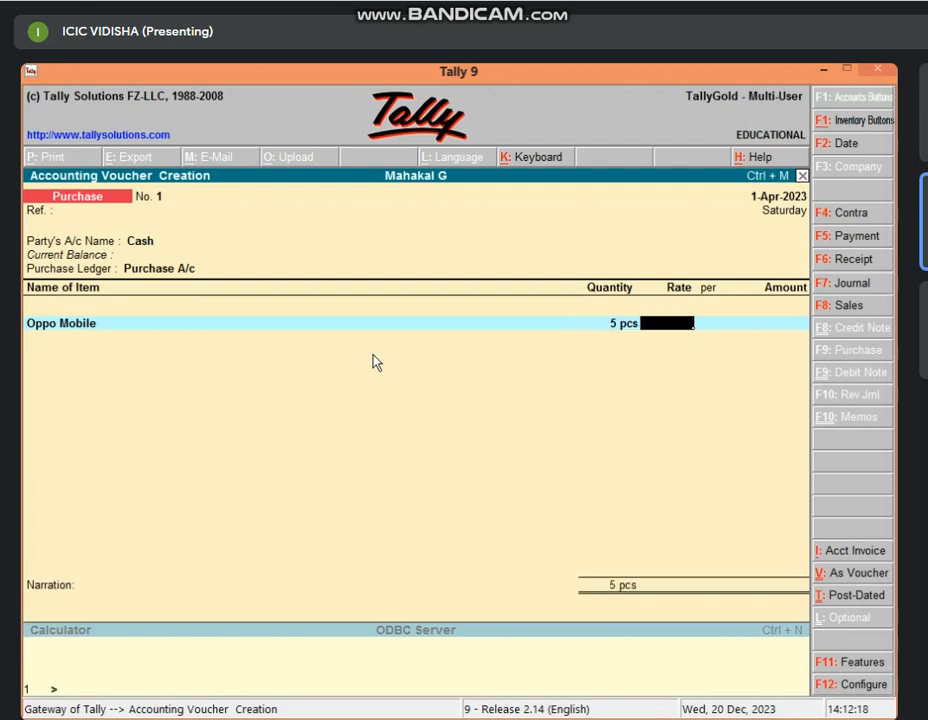
type("15000")
key("Return")
key("Return")
key("Return")
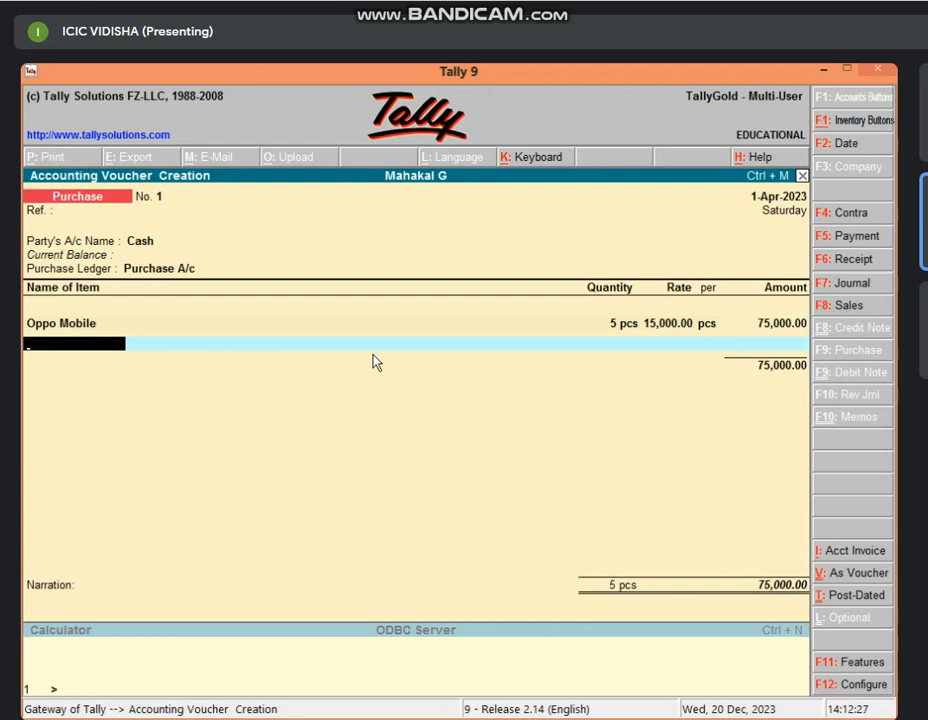
key("Return")
key("Return")
key("Return")
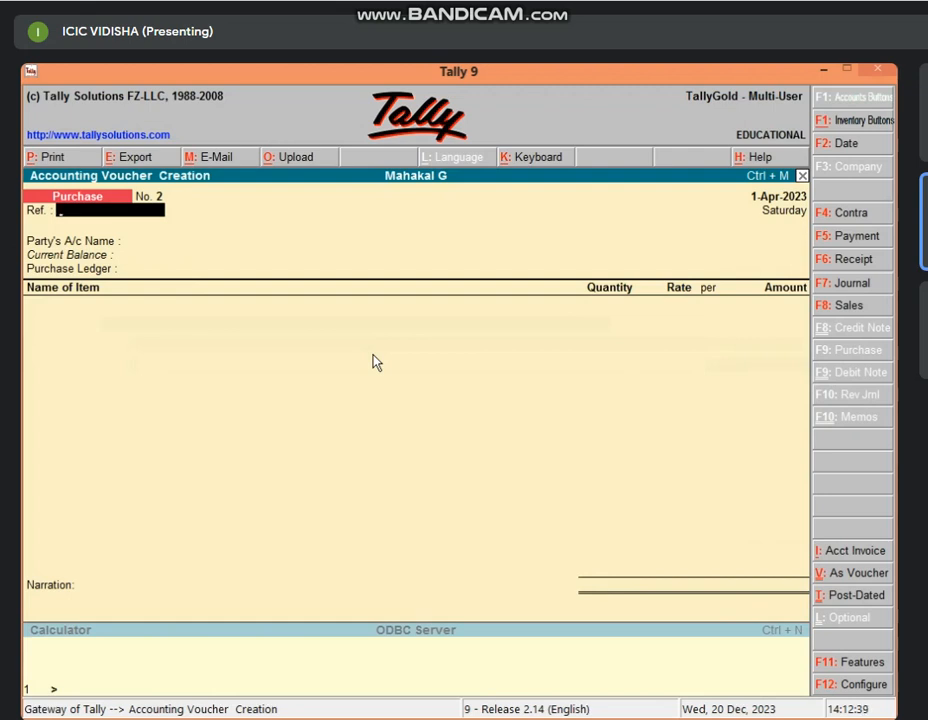
key("Escape")
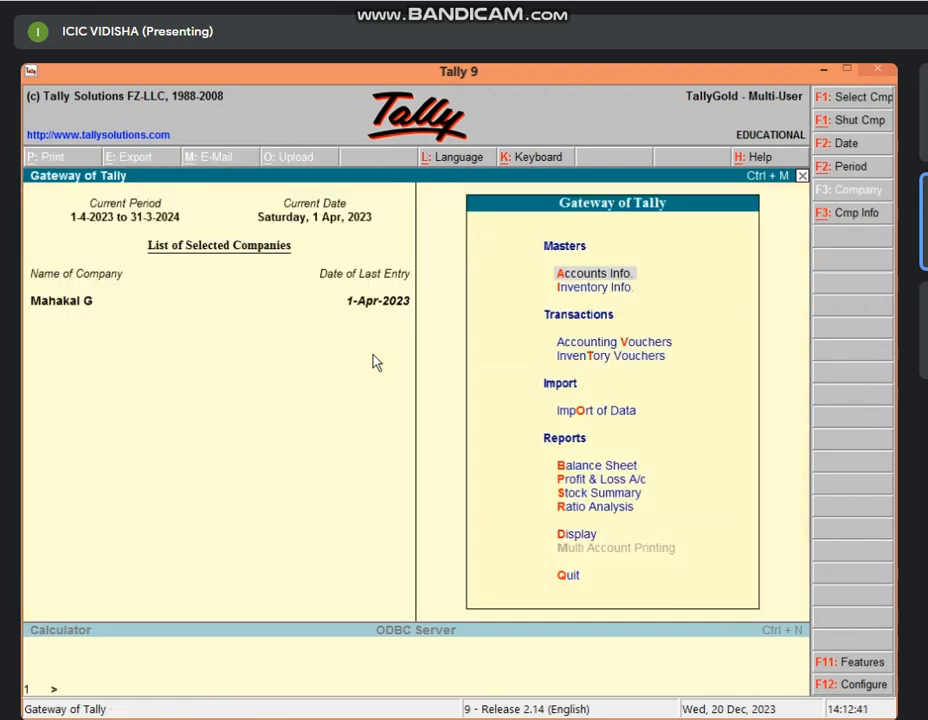
Set Maintain Multiple Godowns to Yes in the F11 Inventory Features for Mahakal G.
key("Down")
key("Return")
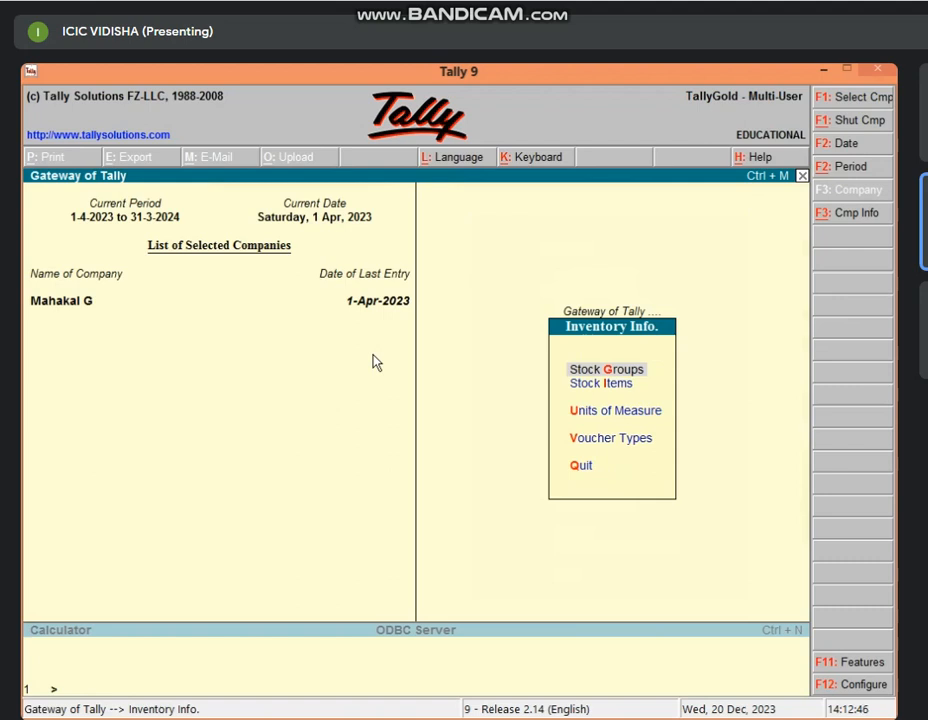
key("Escape")
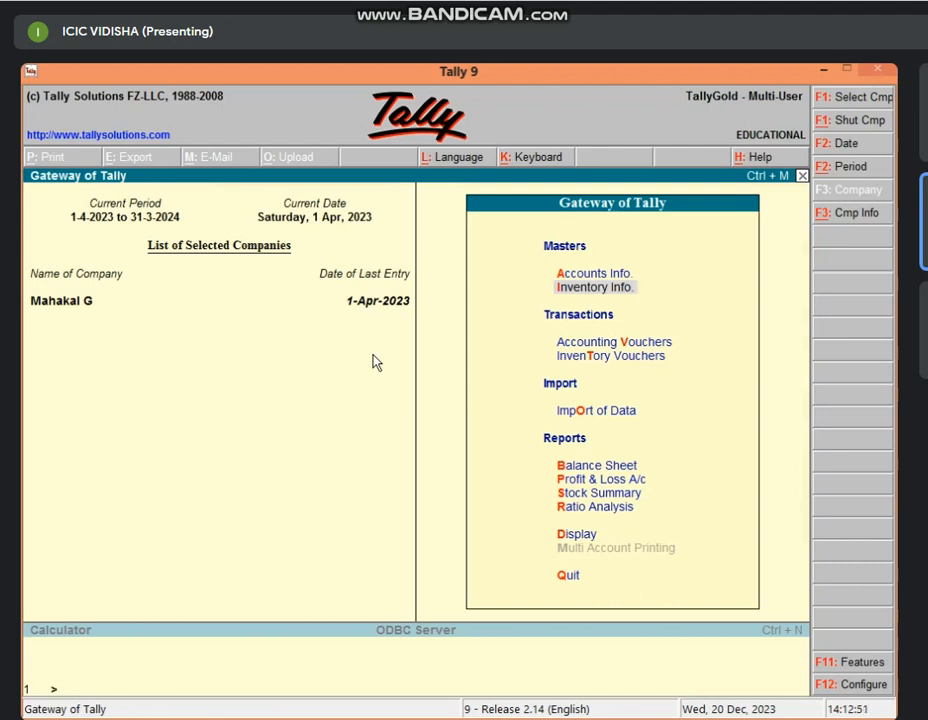
key("F11")
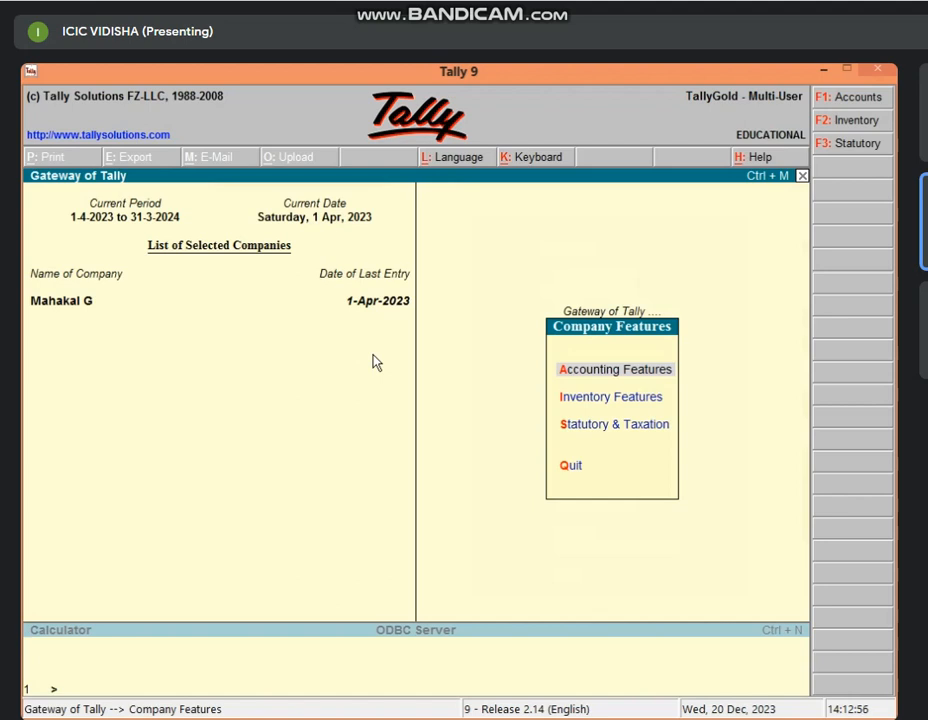
key("i")
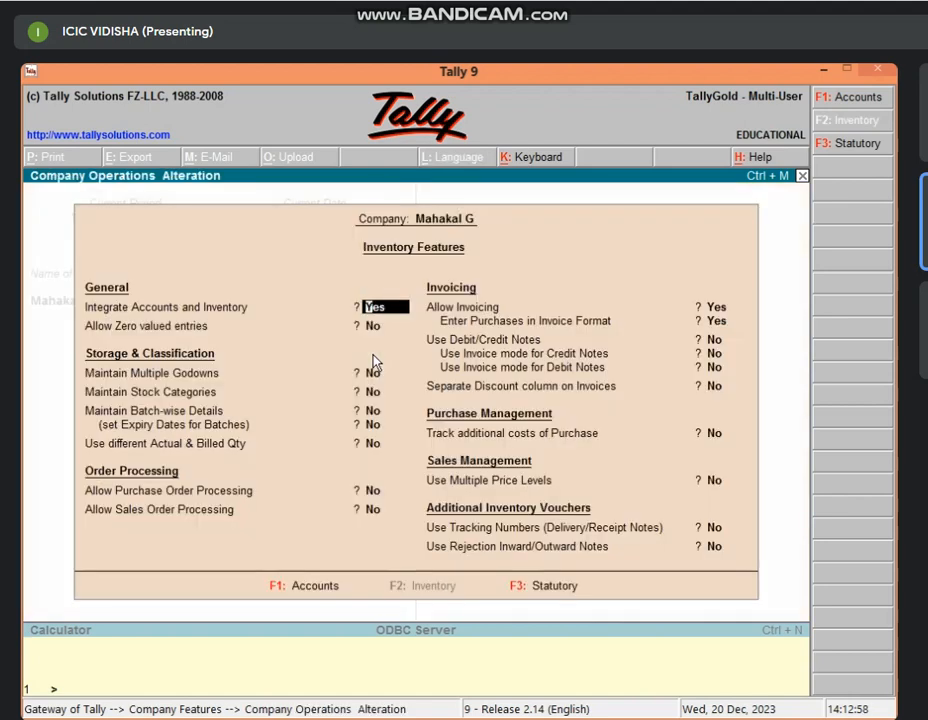
key("Return")
key("Return")
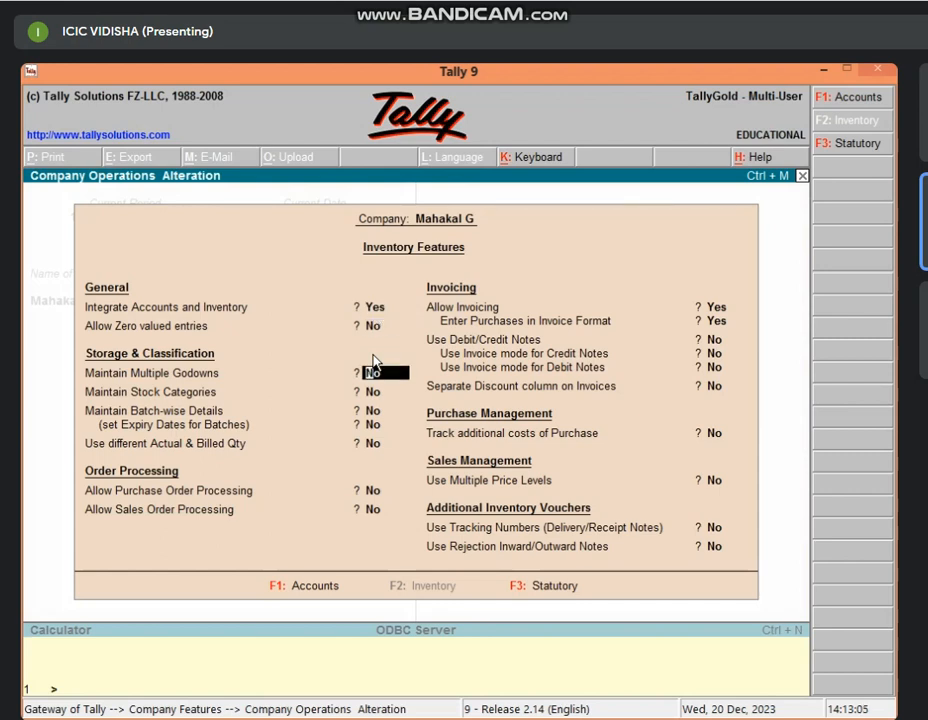
type("y")
key("Return")
key("Return")
key("Return")
key("Return")
key("Return")
key("Return")
key("Return")
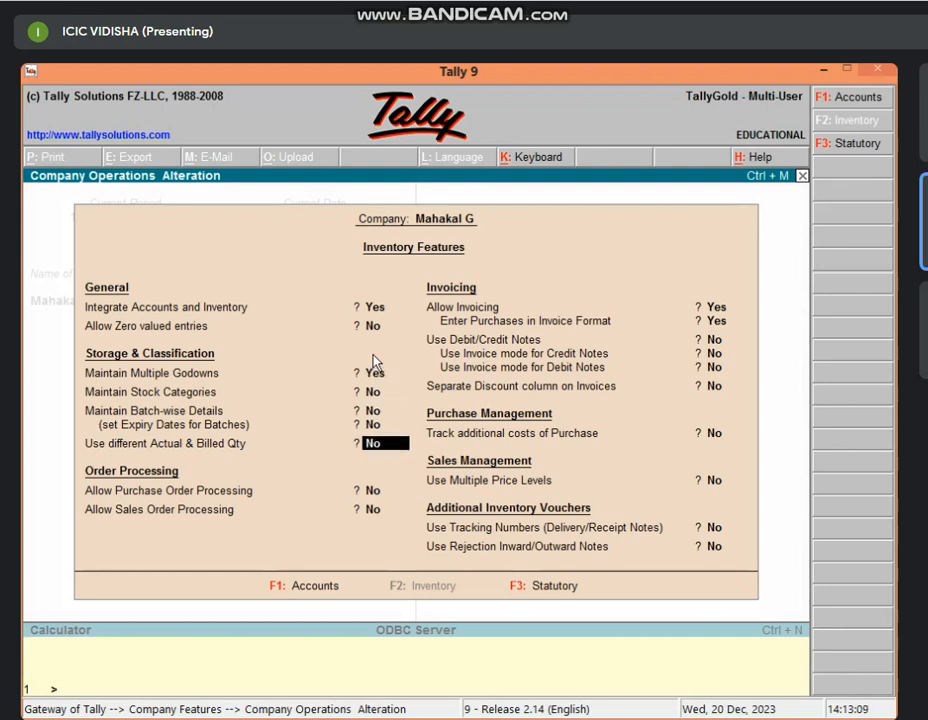
key("Return")
key("Return")
key("Return")
key("Return")
key("Return")
key("Return")
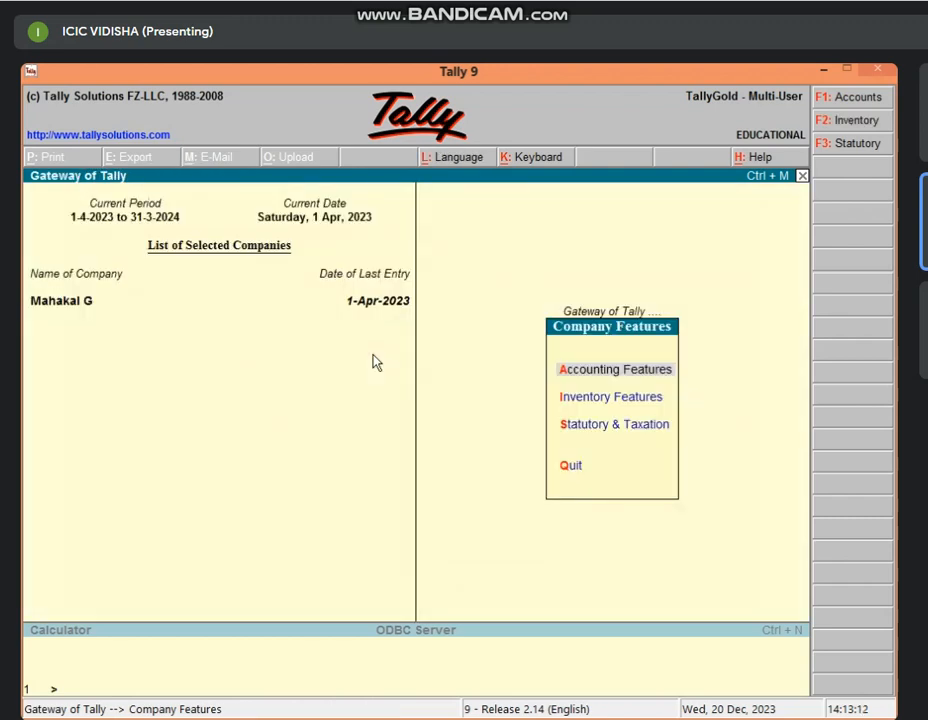
key("Escape")
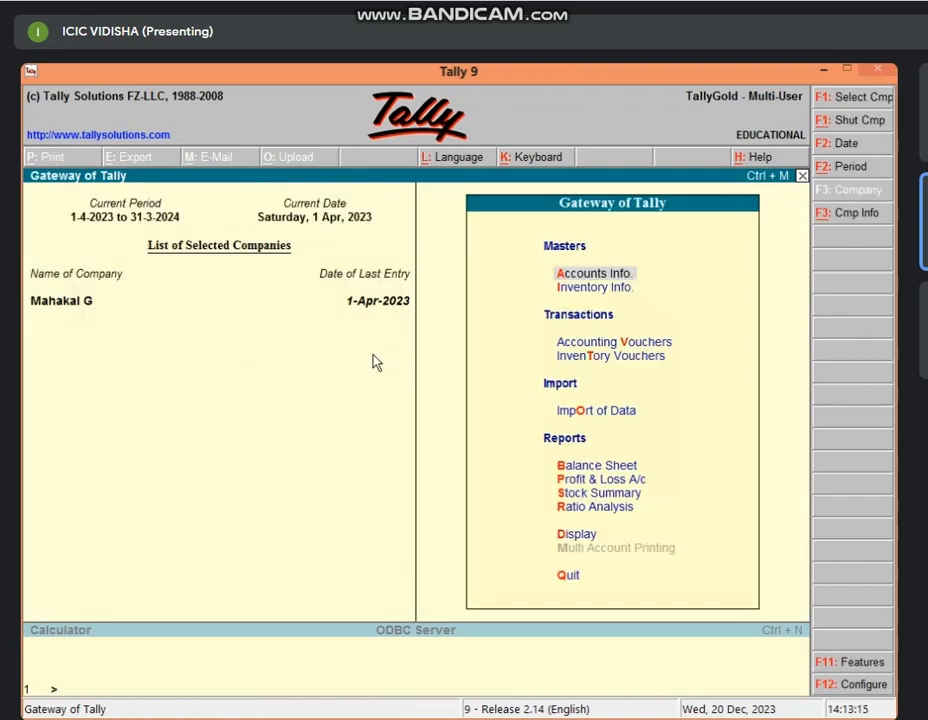
Go to Inventory Info > Godowns > Create to reach Godown Creation.
key("Down")
key("Return")
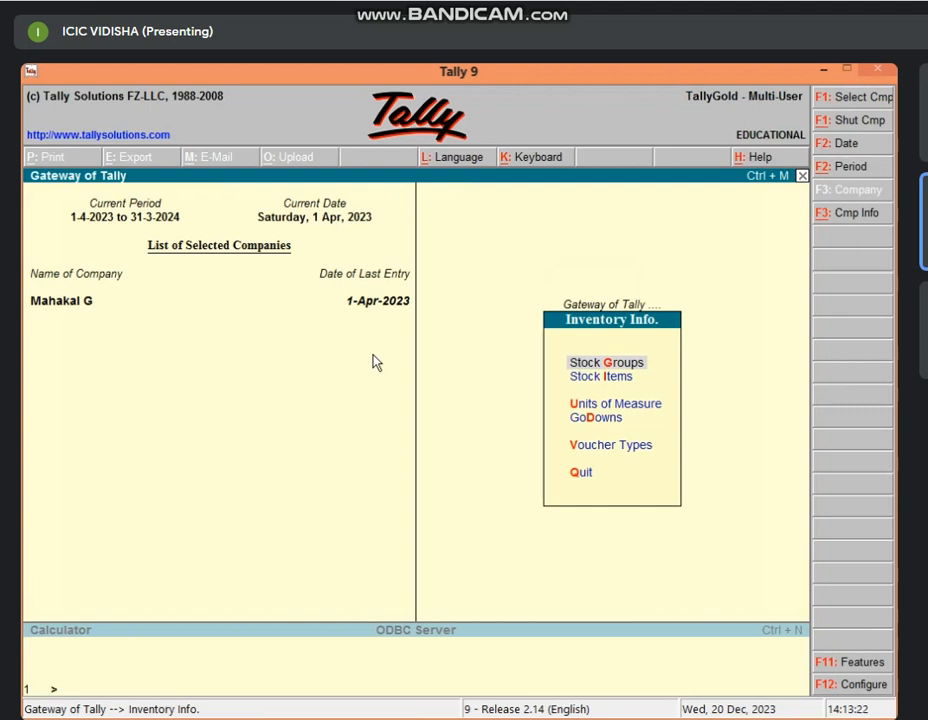
key("Escape")
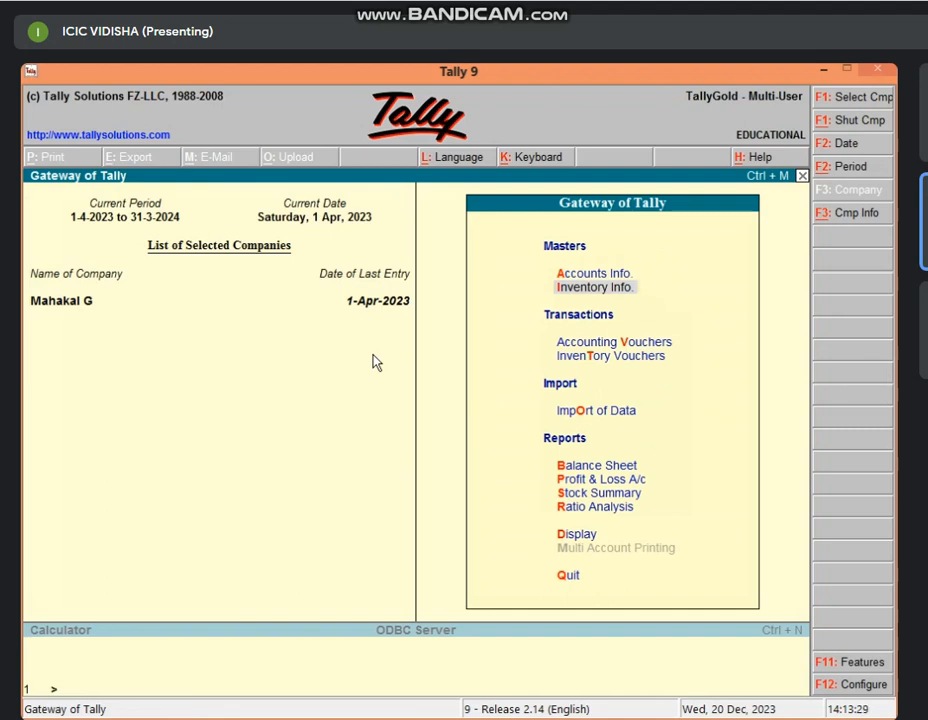
key("Return")
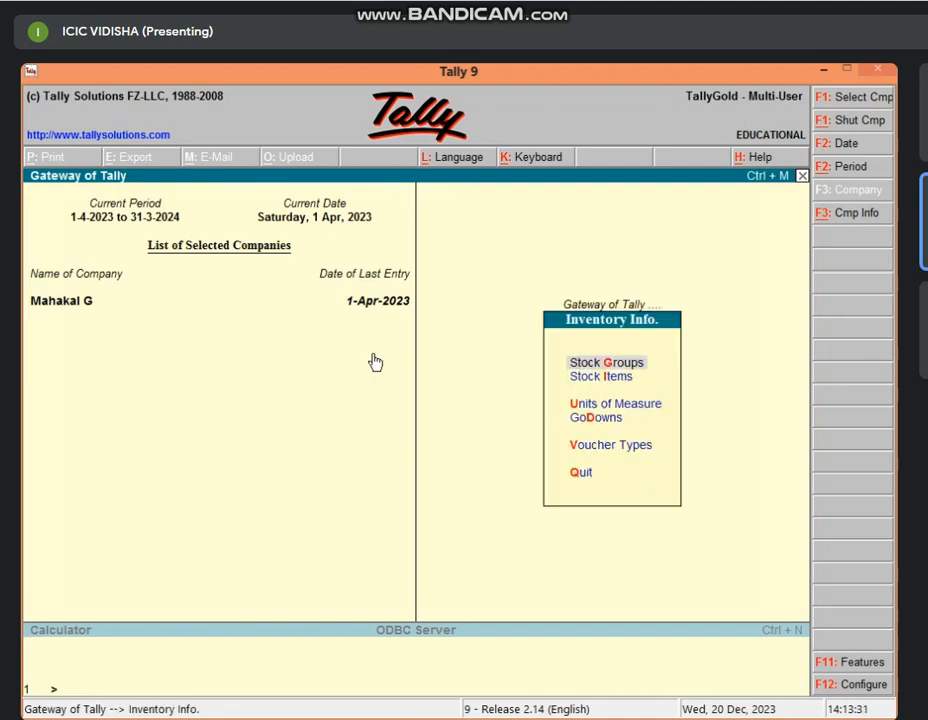
key("d")
key("c")
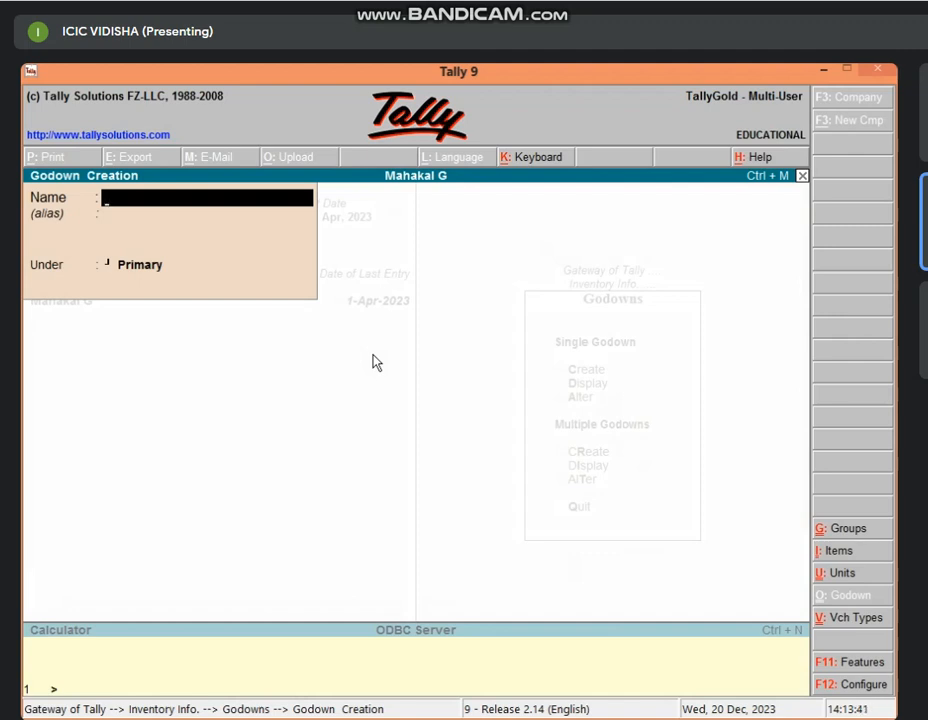
Enter 'Godown 1' and 'Godown 2' under Primary, then quit back to the Gateway.
type("Godown 1")
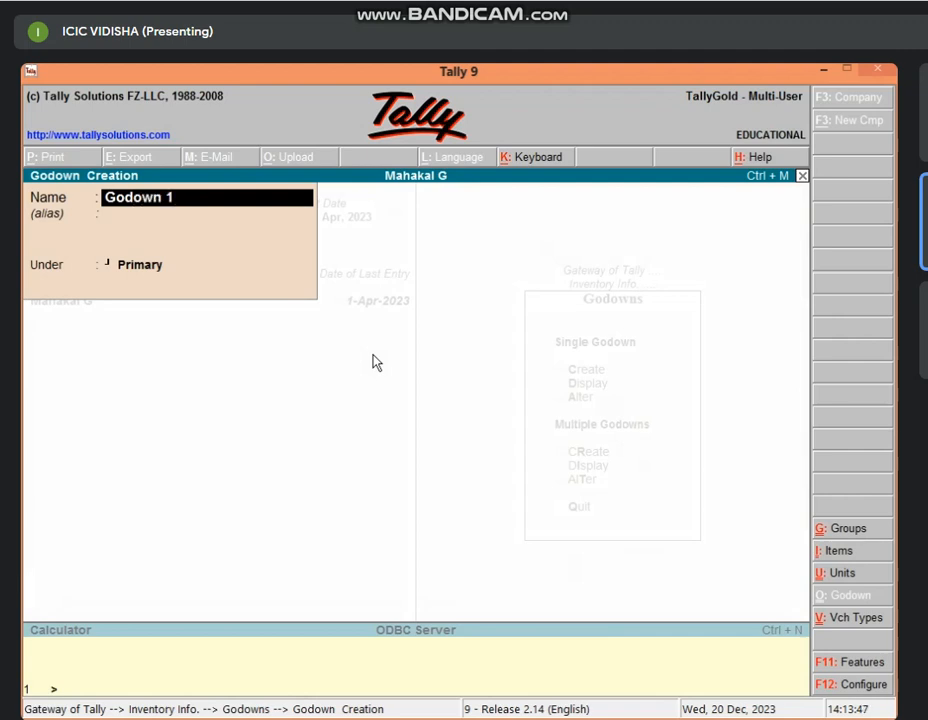
key("Return")
key("Return")
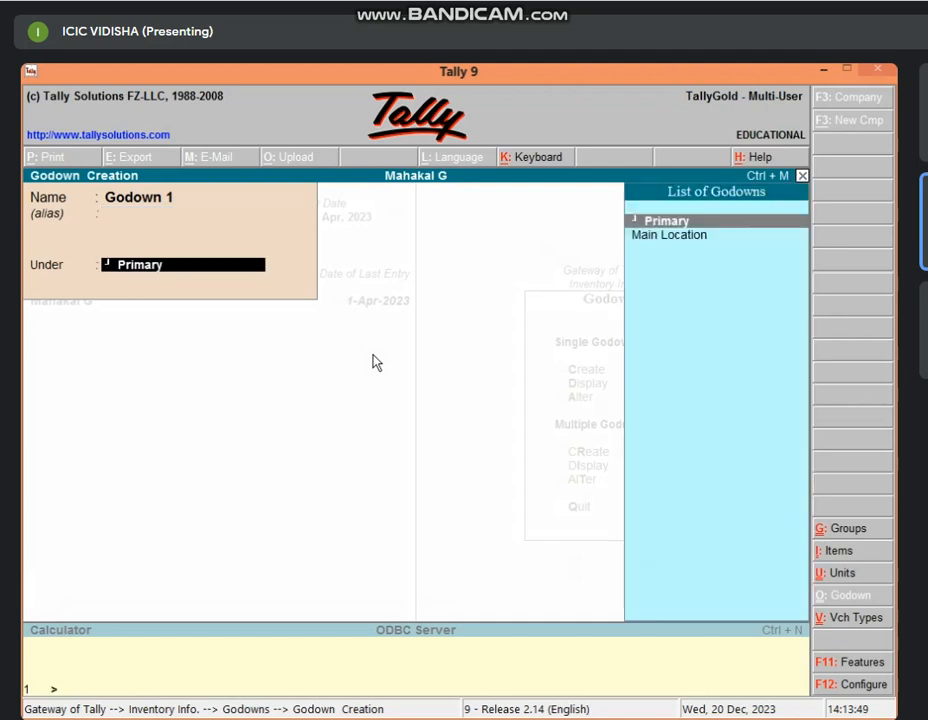
key("Return")
key("y")
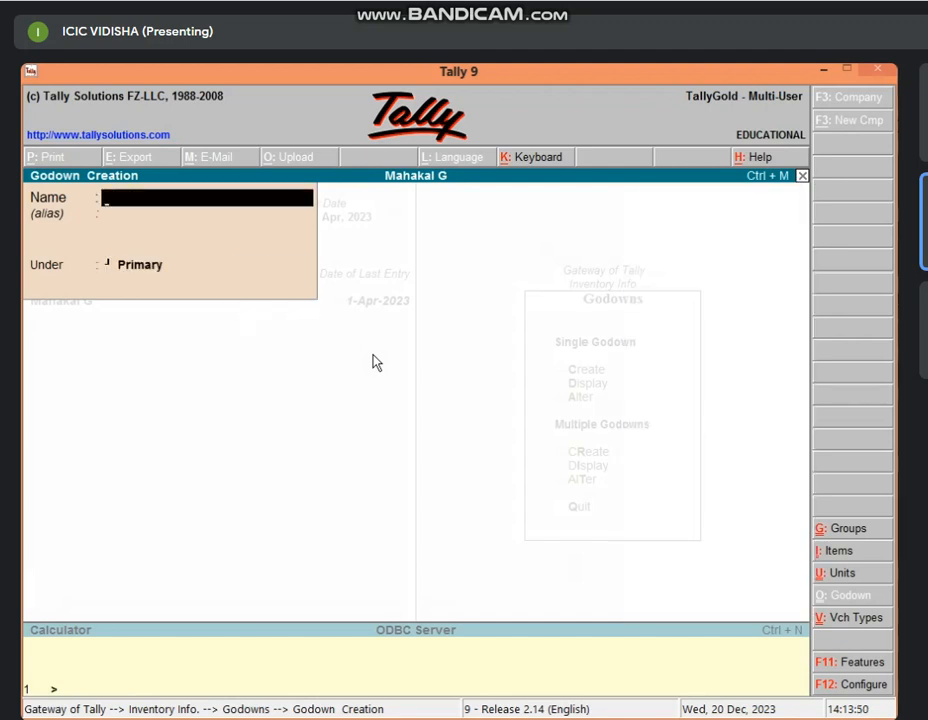
type("Godown 2")
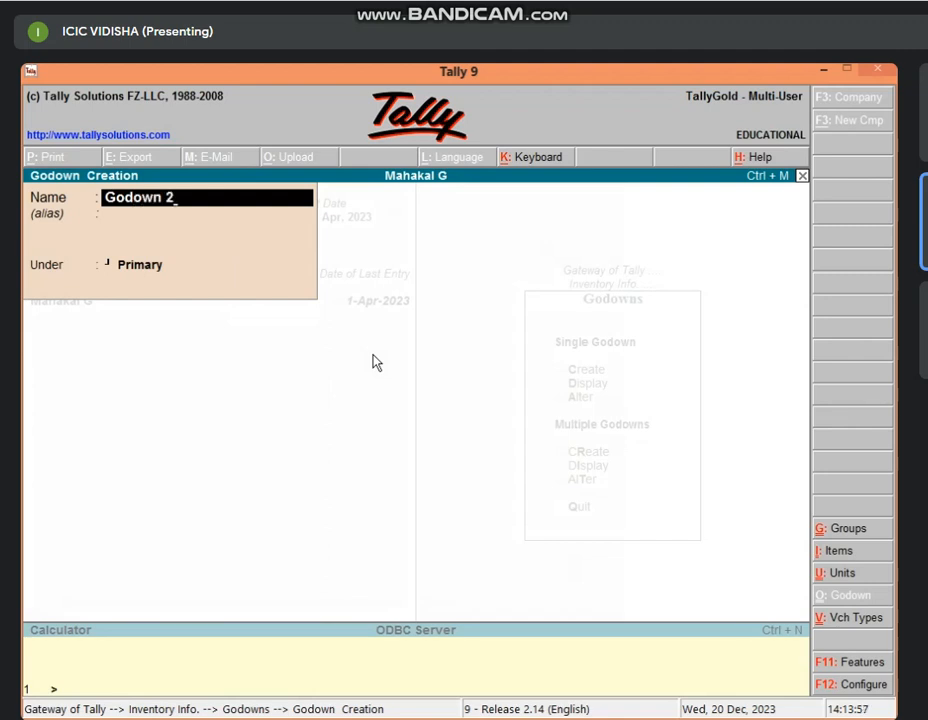
key("Return")
key("Return")
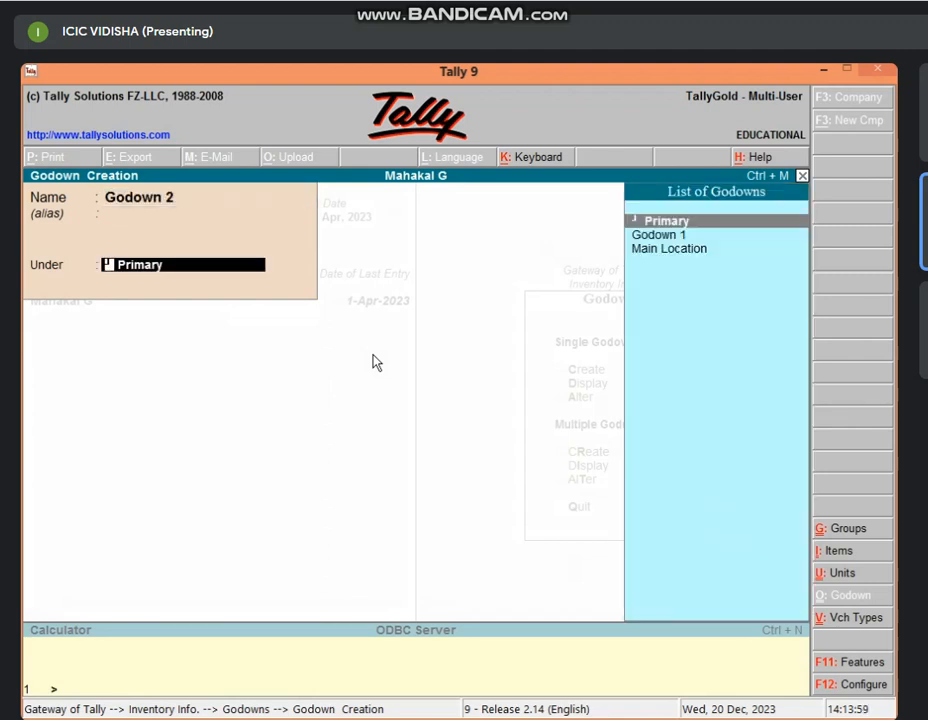
key("Return")
key("Return")
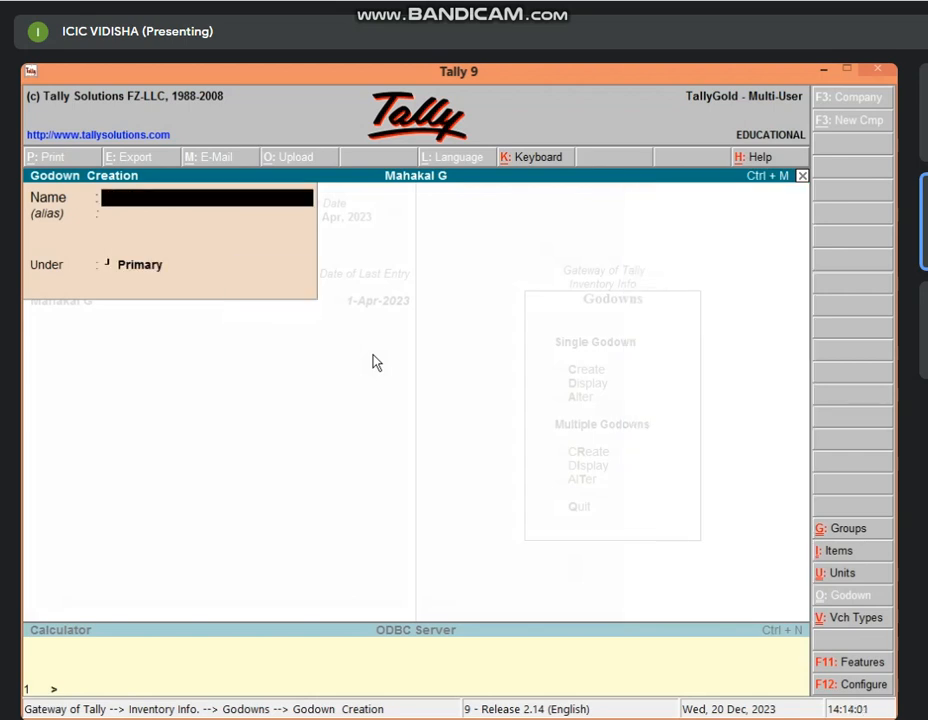
key("Escape")
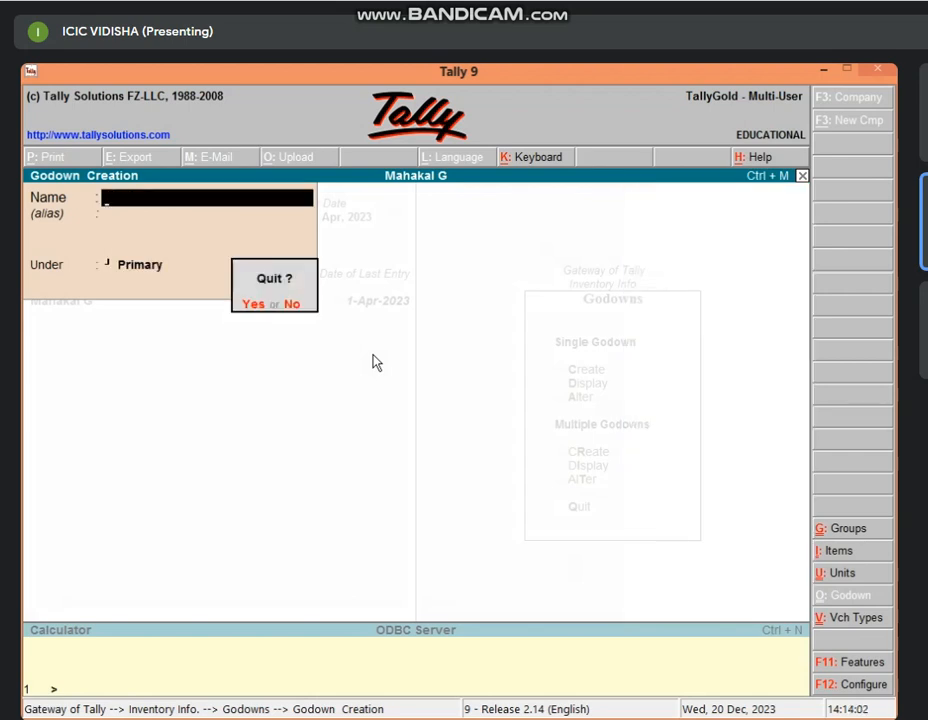
key("Return")
key("Escape")
key("Escape")
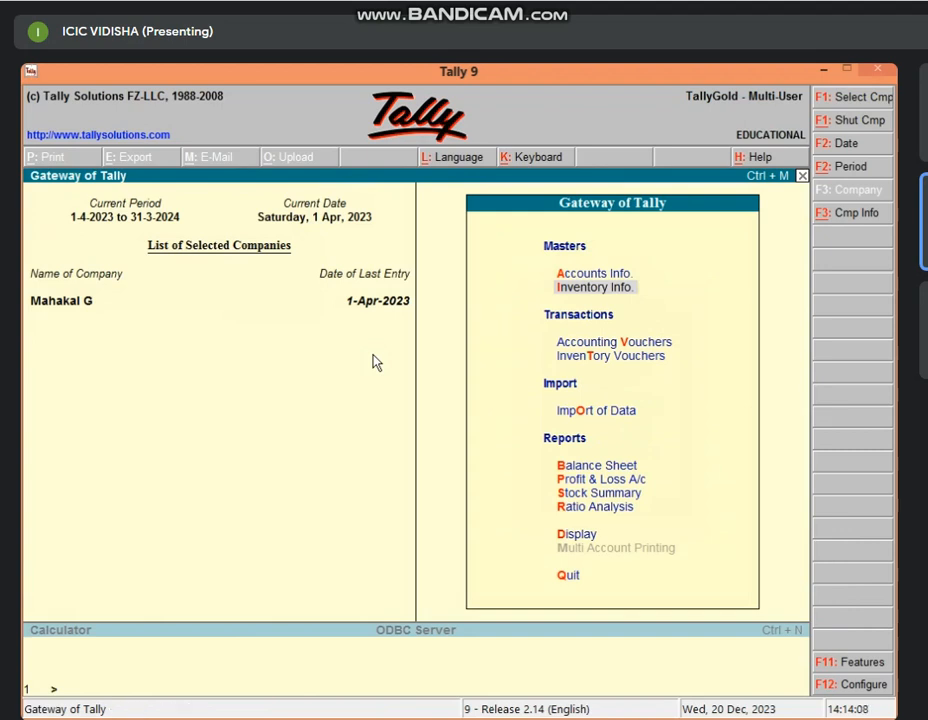
Open purchase voucher No. 2 with Cash as party and Oppo Mobile as the item.
key("v")
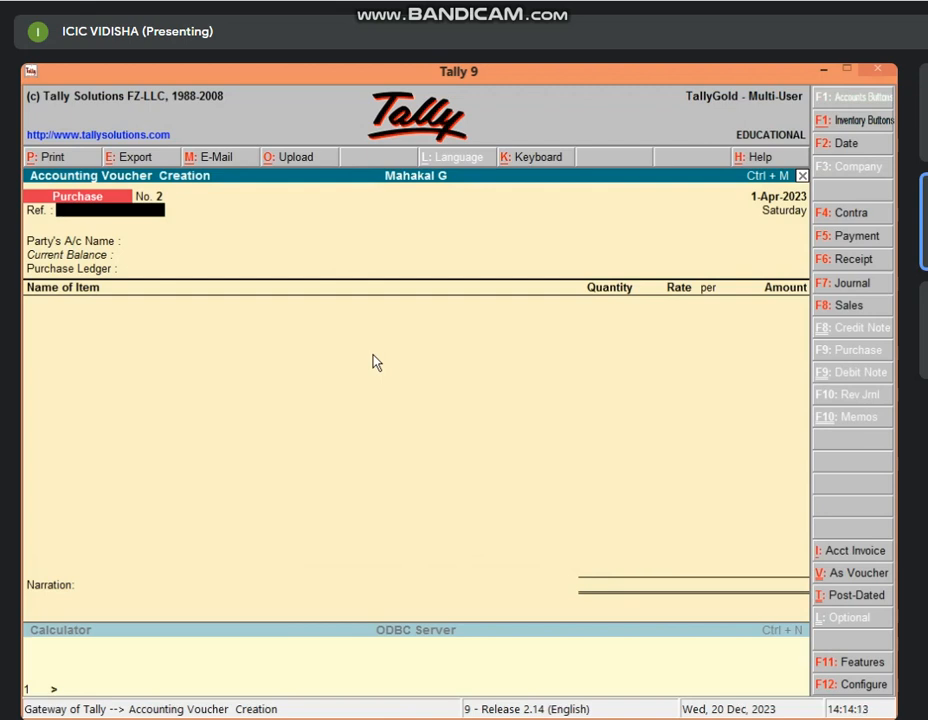
key("Return")
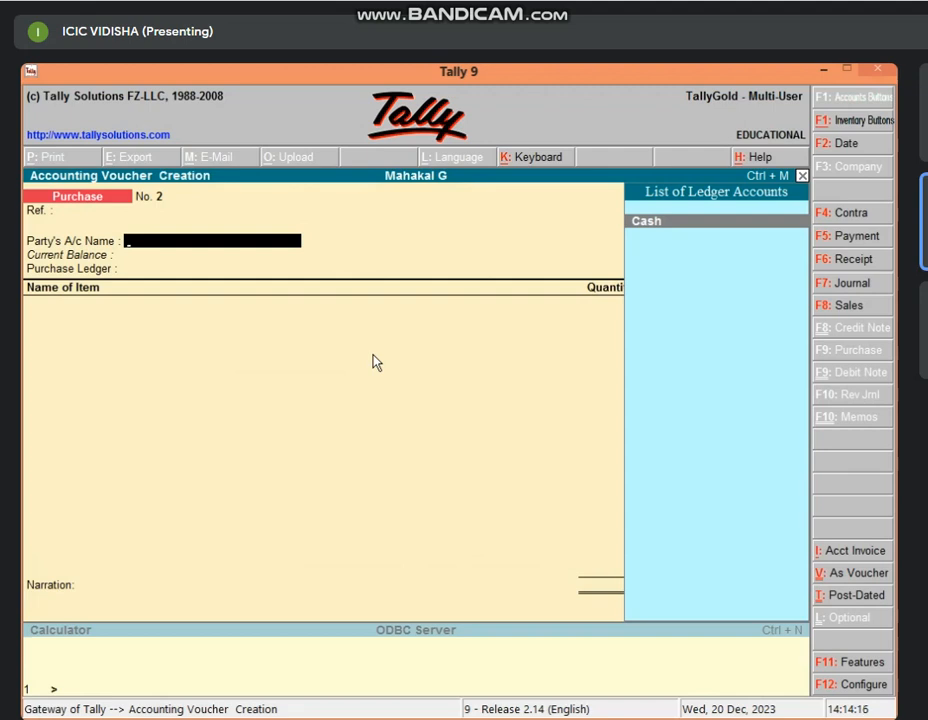
key("Return")
key("Return")
key("Return")
key("Return")
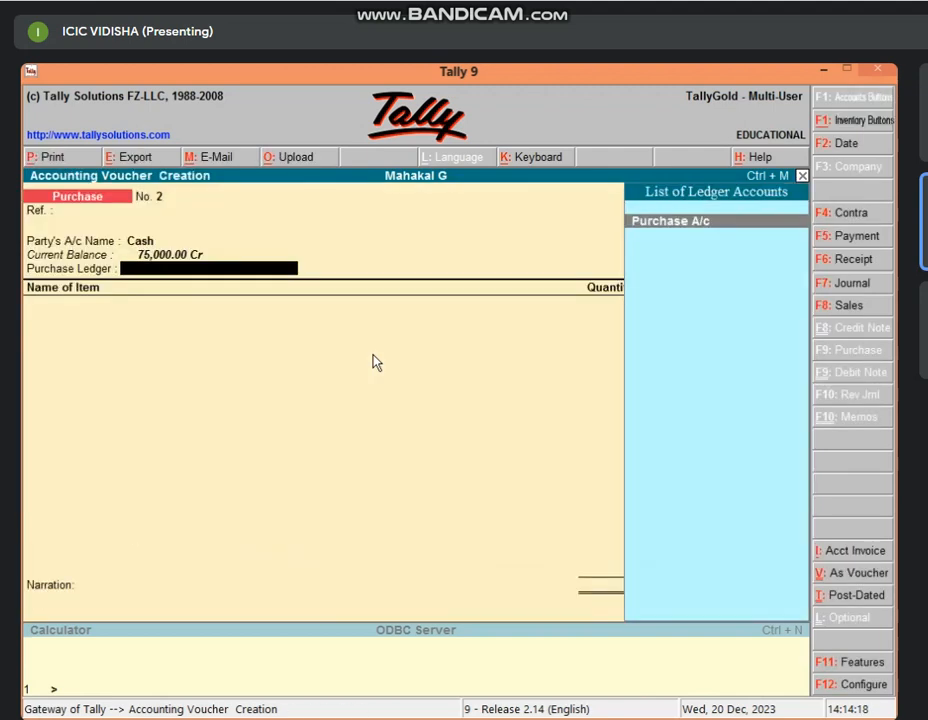
key("Return")
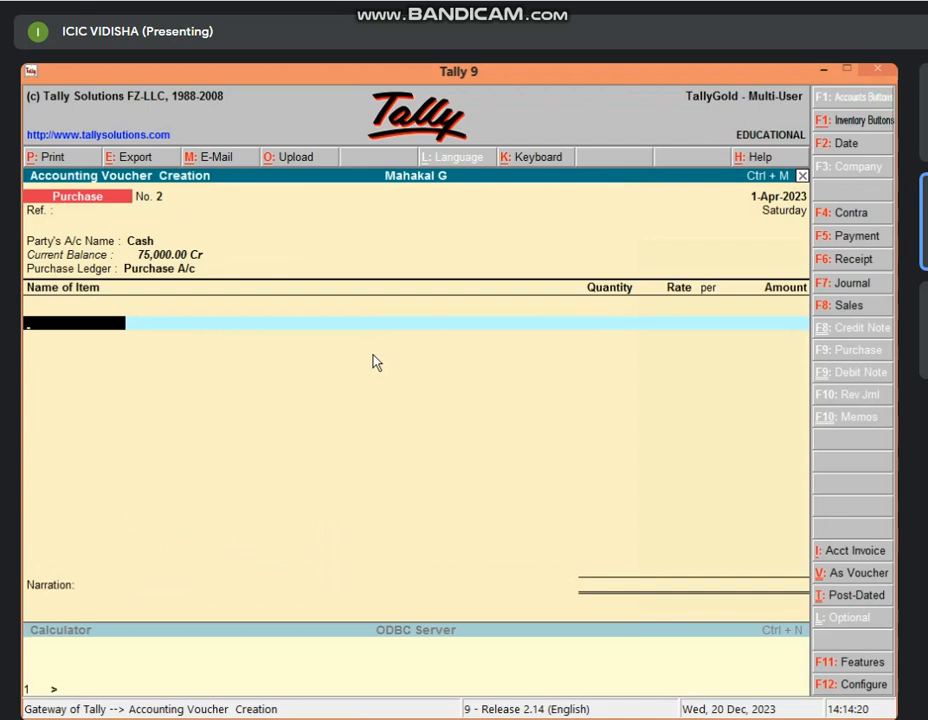
type("O")
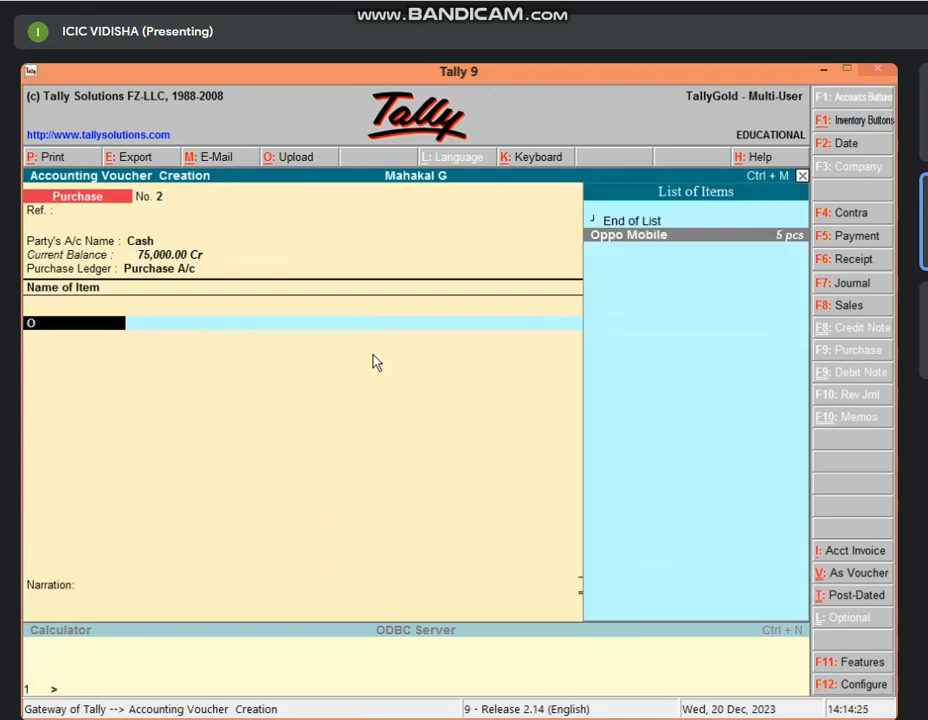
key("Return")
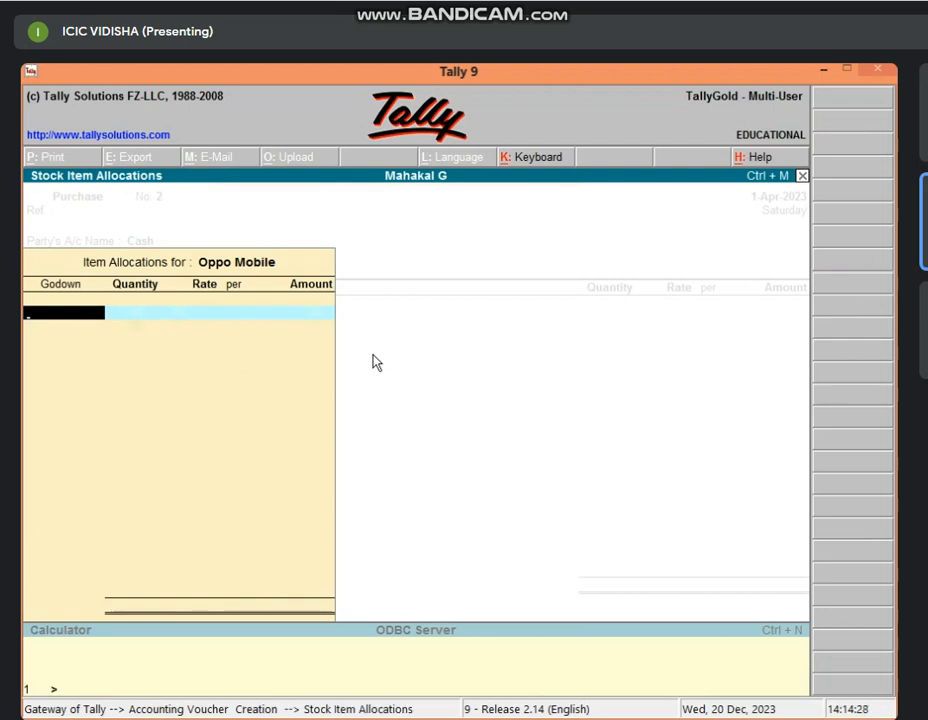
Allocate Oppo Mobile to Godown 1: 5 pcs at 15,000.00, amounting to 75,000.00.
type("G")
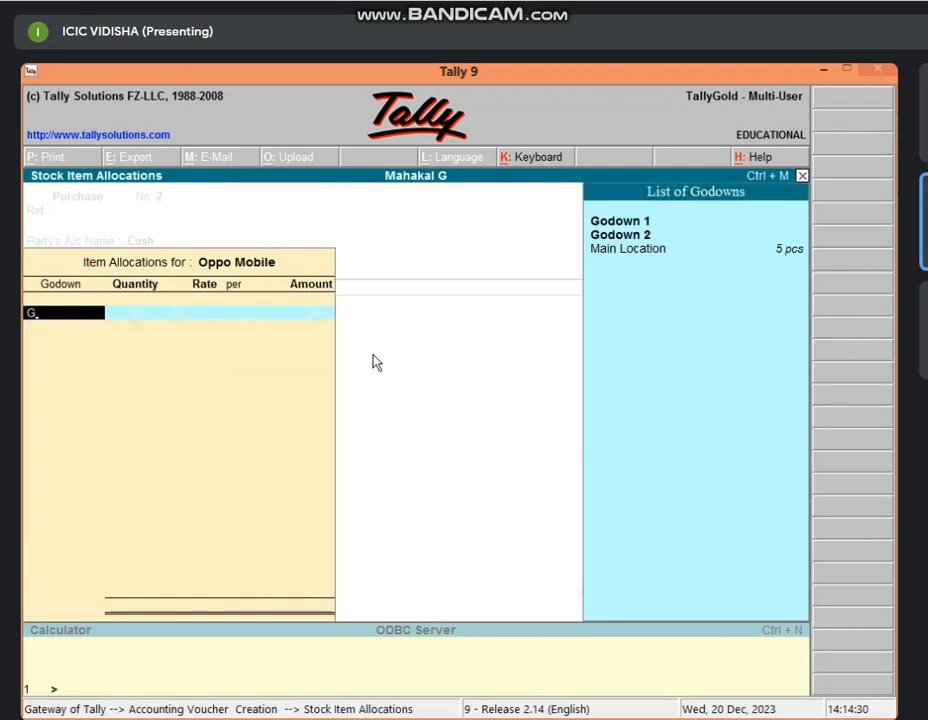
key("Down")
key("Down")
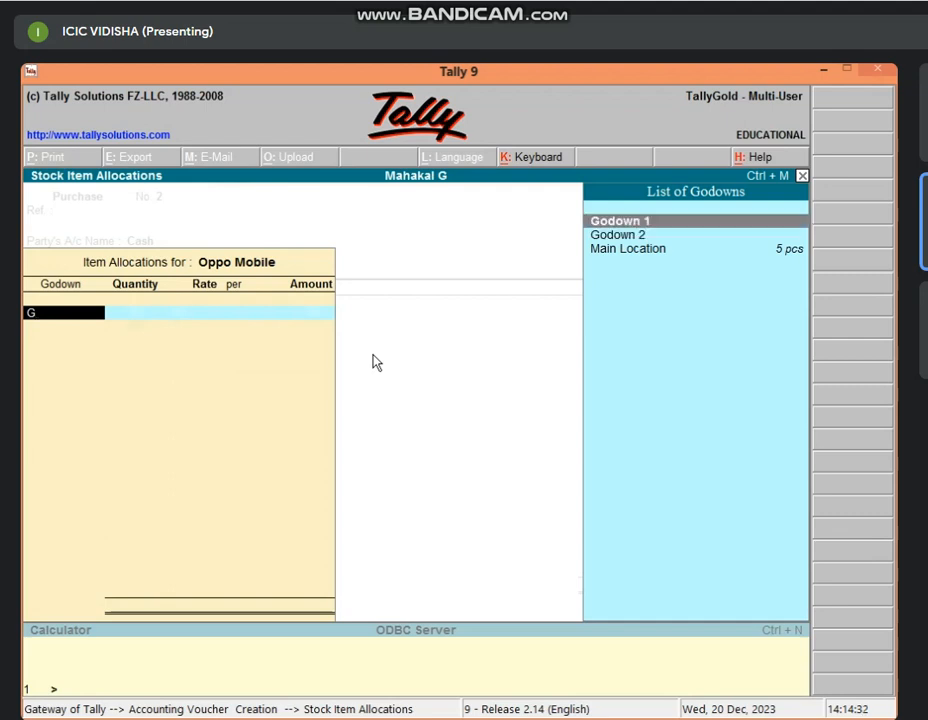
key("Up")
key("Down")
key("Down")
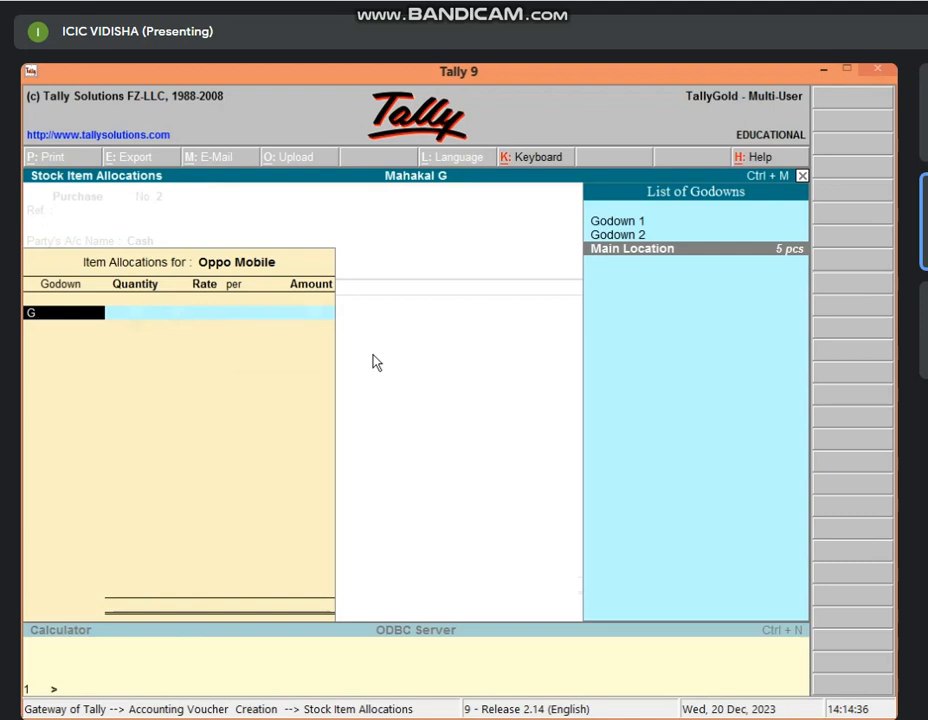
key("Up")
key("Up")
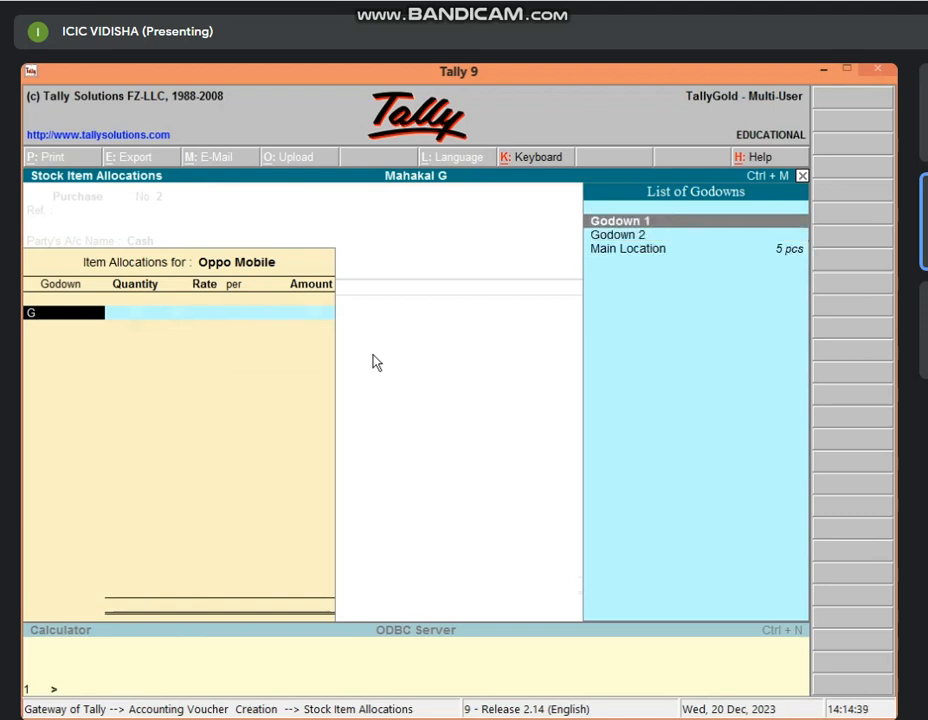
key("Down")
key("Down")
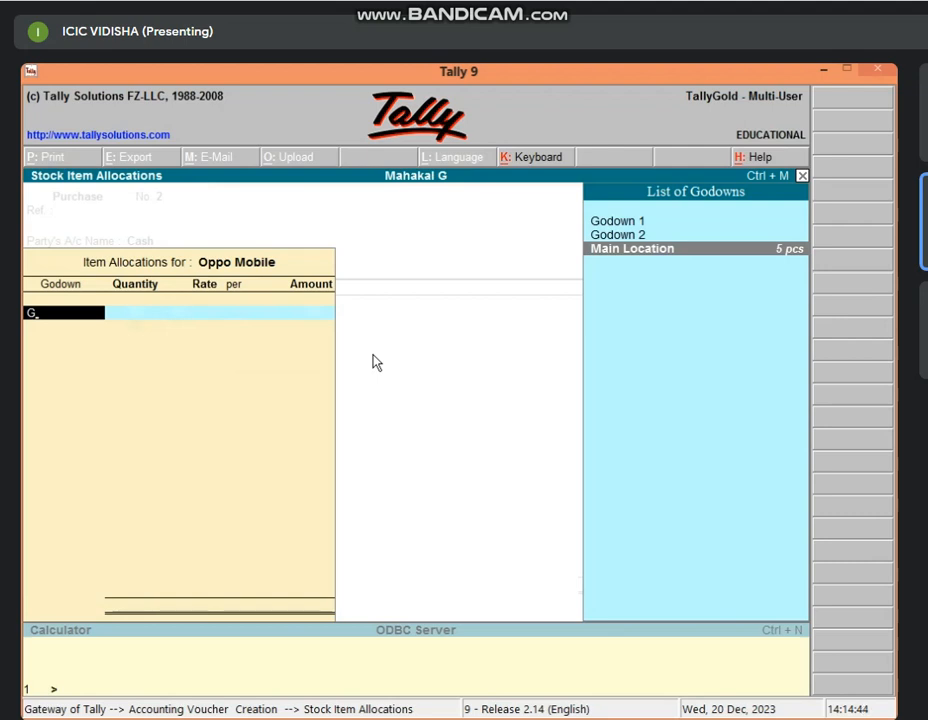
key("Up")
key("Up")
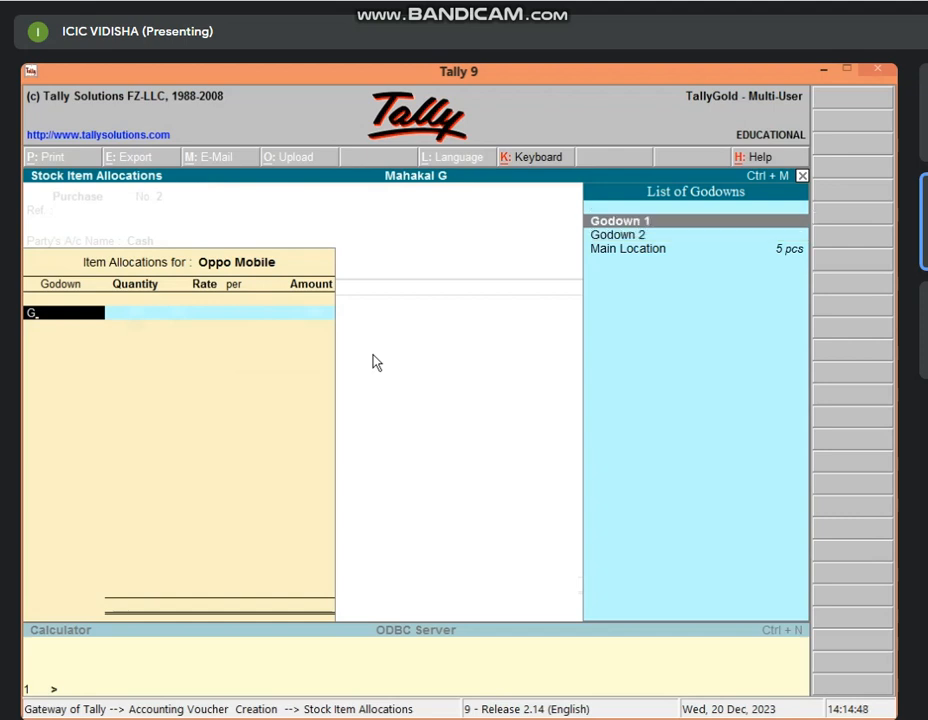
key("Return")
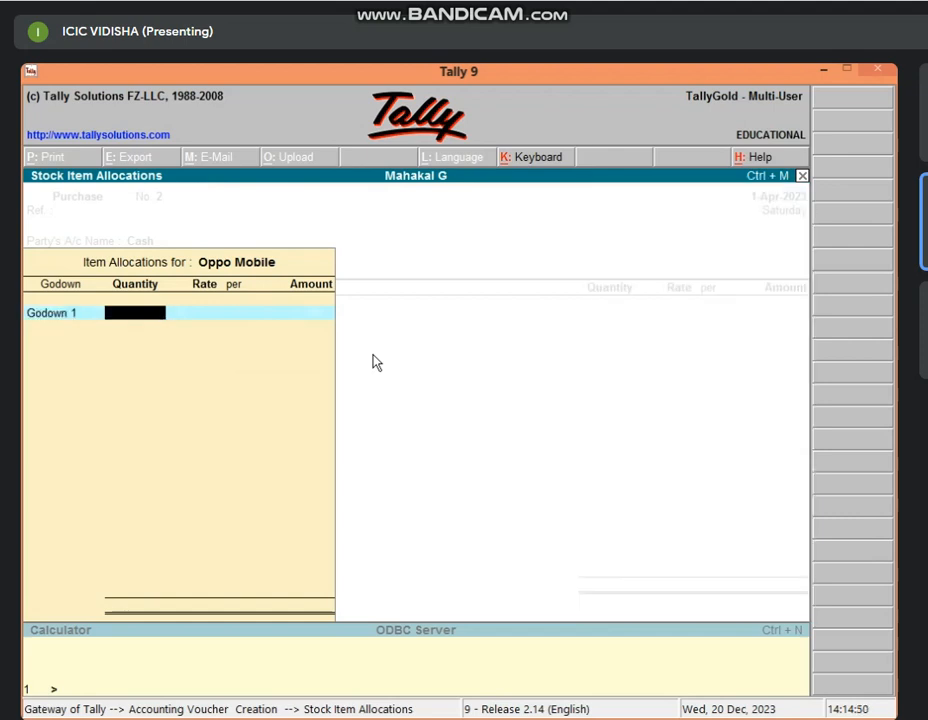
type("5")
key("Return")
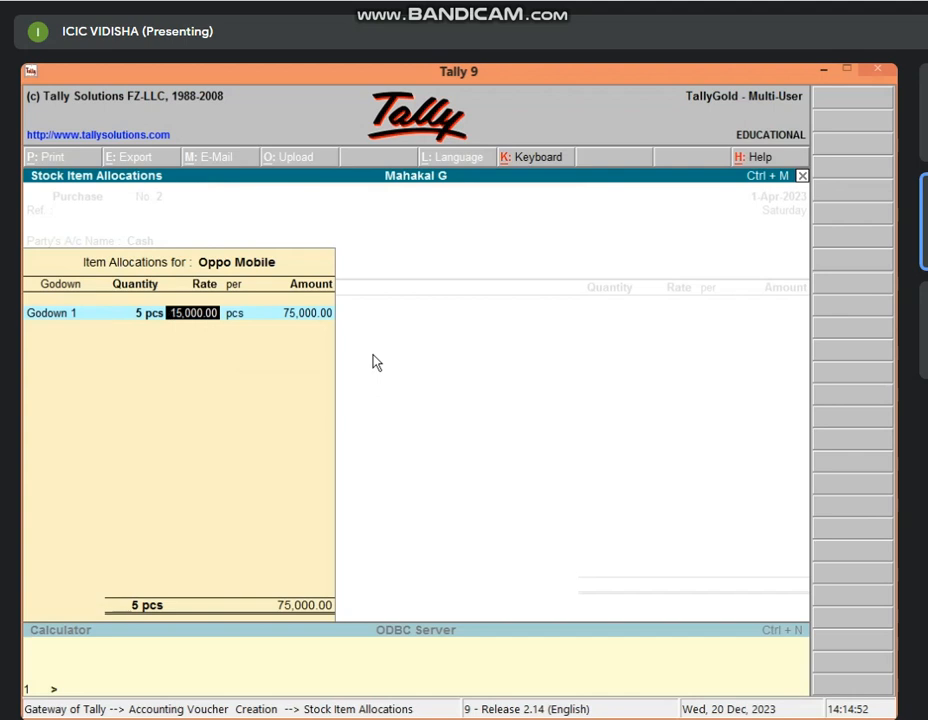
key("Return")
key("Return")
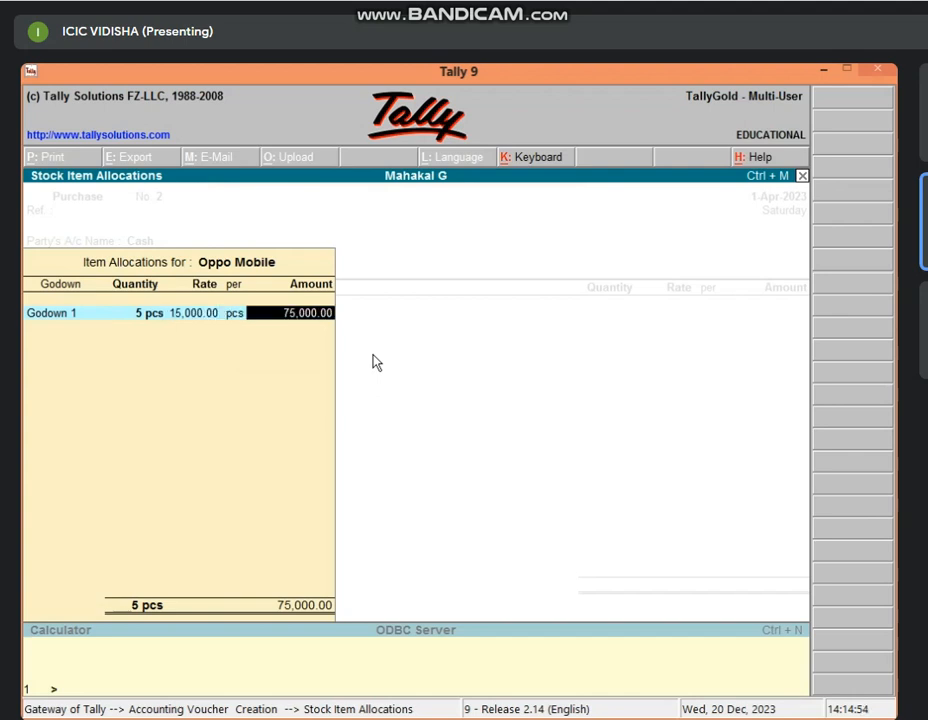
key("Return")
key("Return")
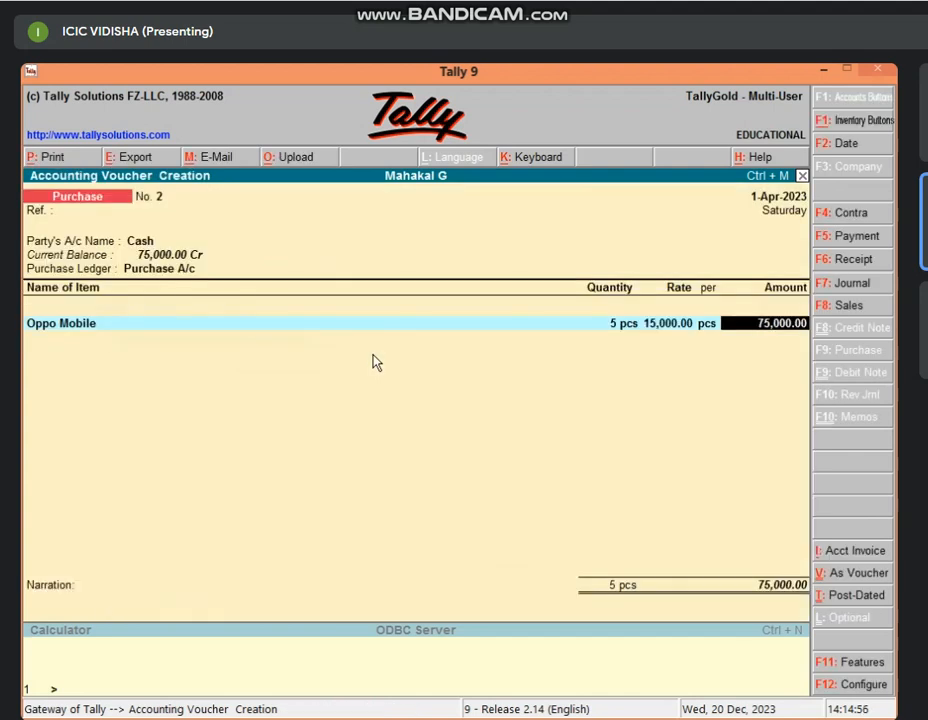
From a new item line, create stock item 'Samsung Mobile' under the Mobile group, counted in pcs.
key("Return")
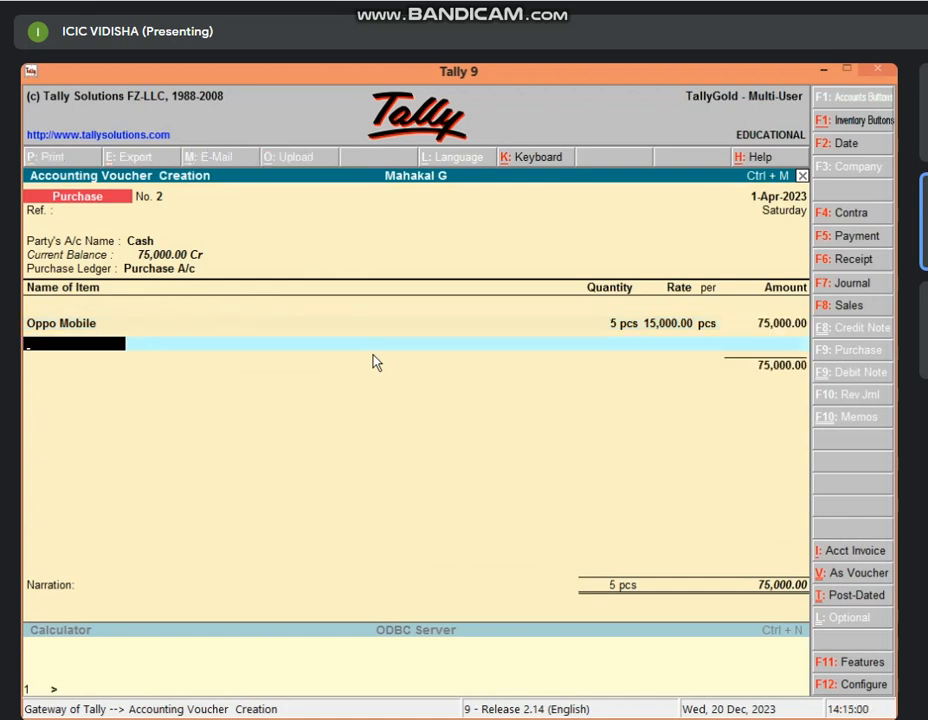
key("alt+c")
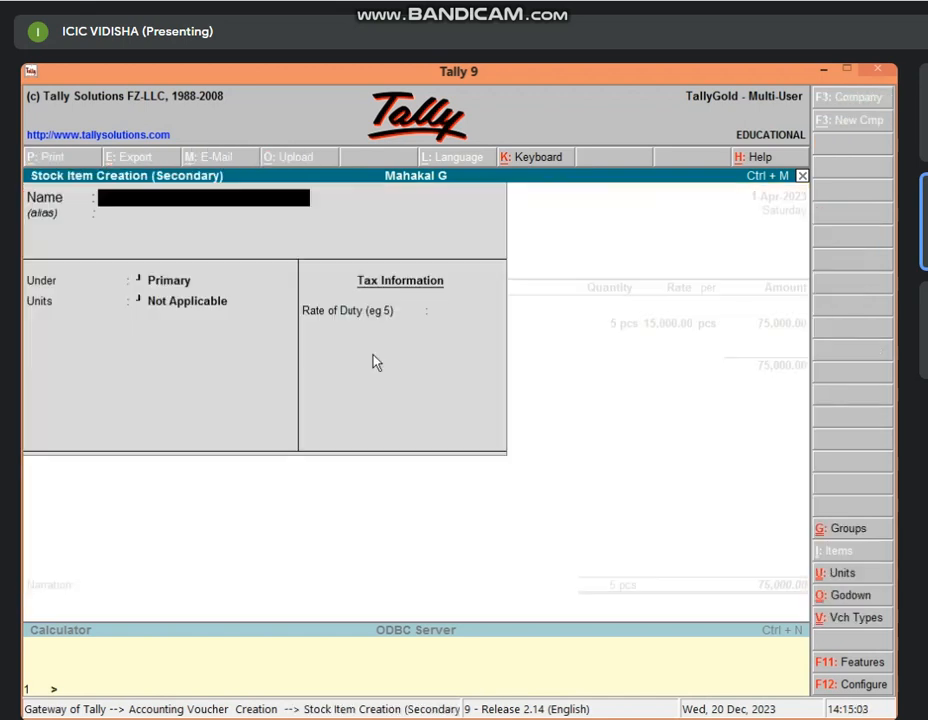
type("Samsung Mobi")
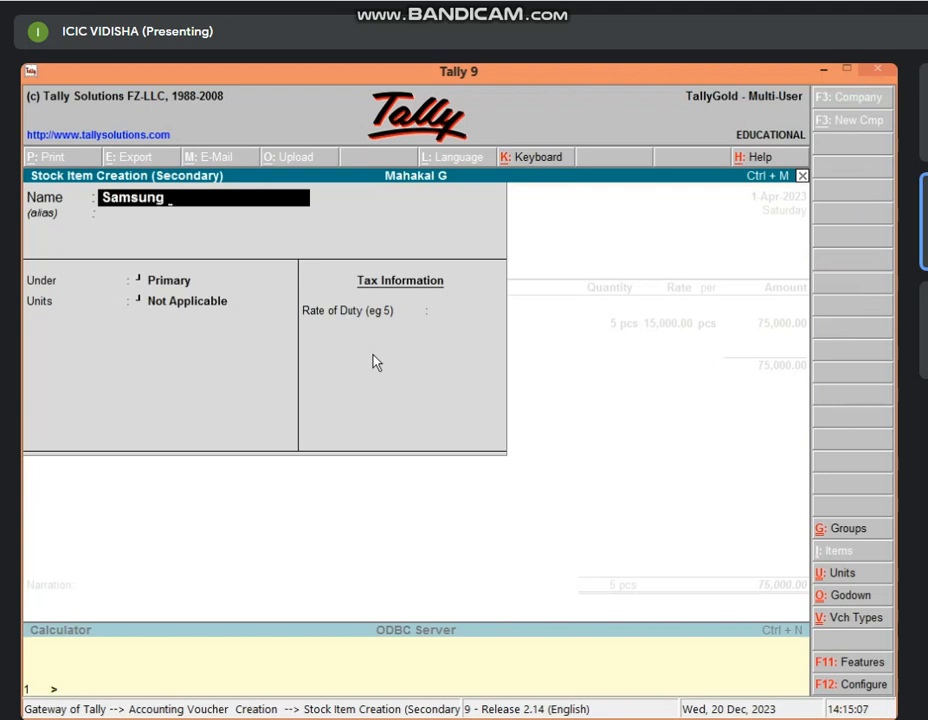
type("le")
key("Return")
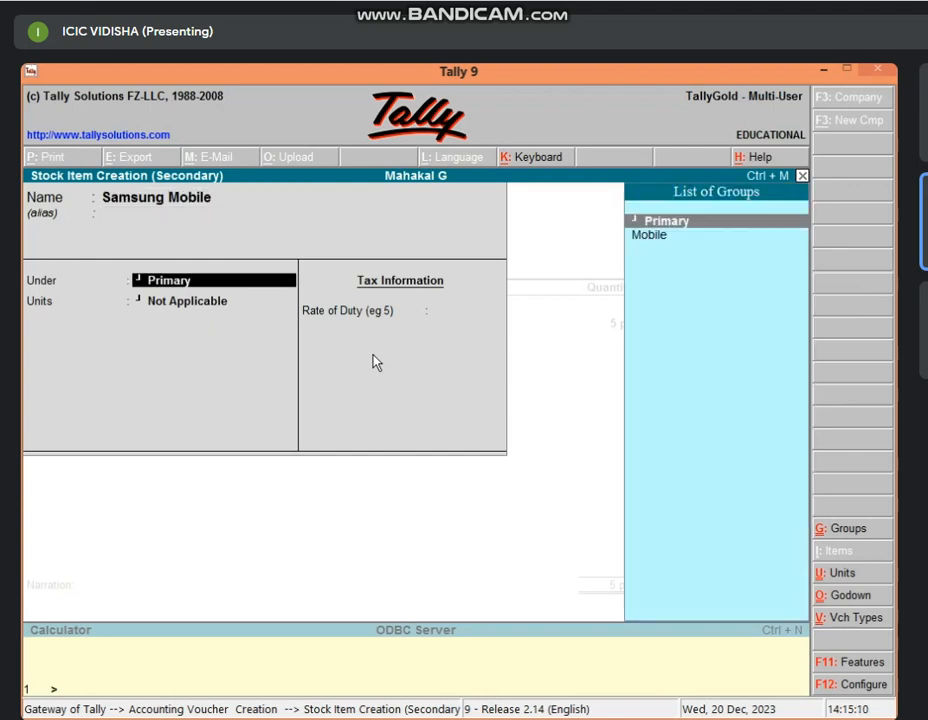
key("Down")
key("Return")
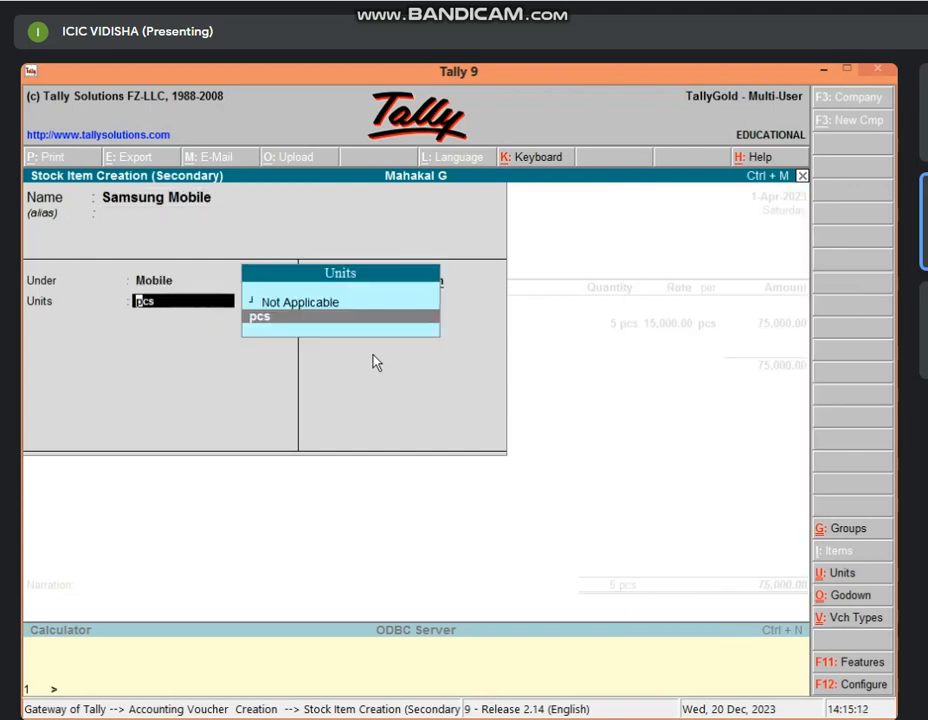
key("Return")
key("Return")
key("Return")
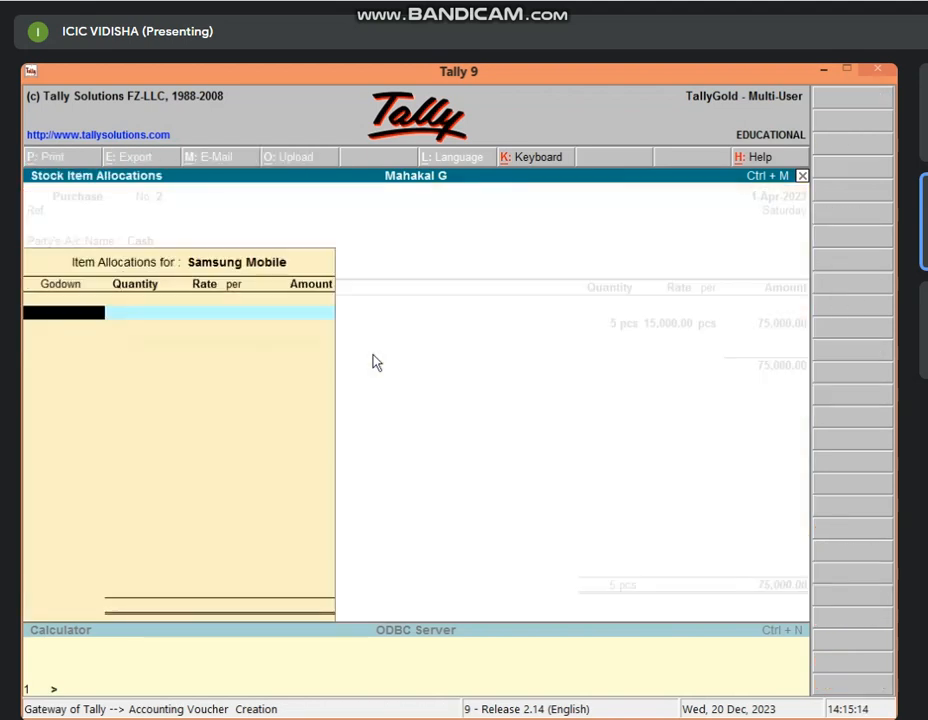
Allocate 5 pcs of Samsung Mobile to Godown 1 at 18,000 each, for 90,000.
type("G")
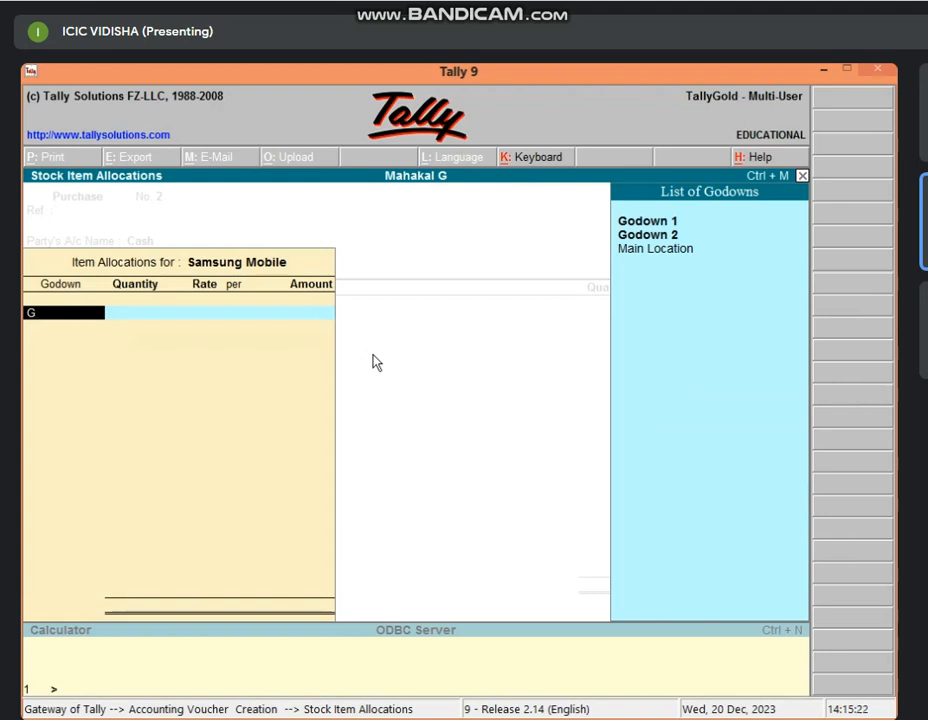
key("Down")
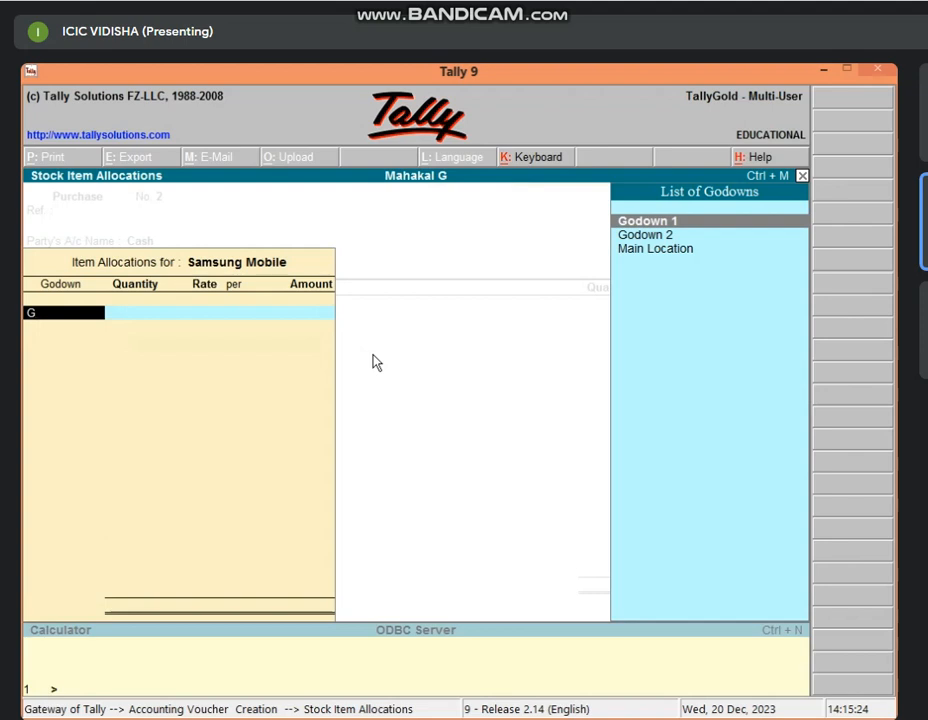
key("Return")
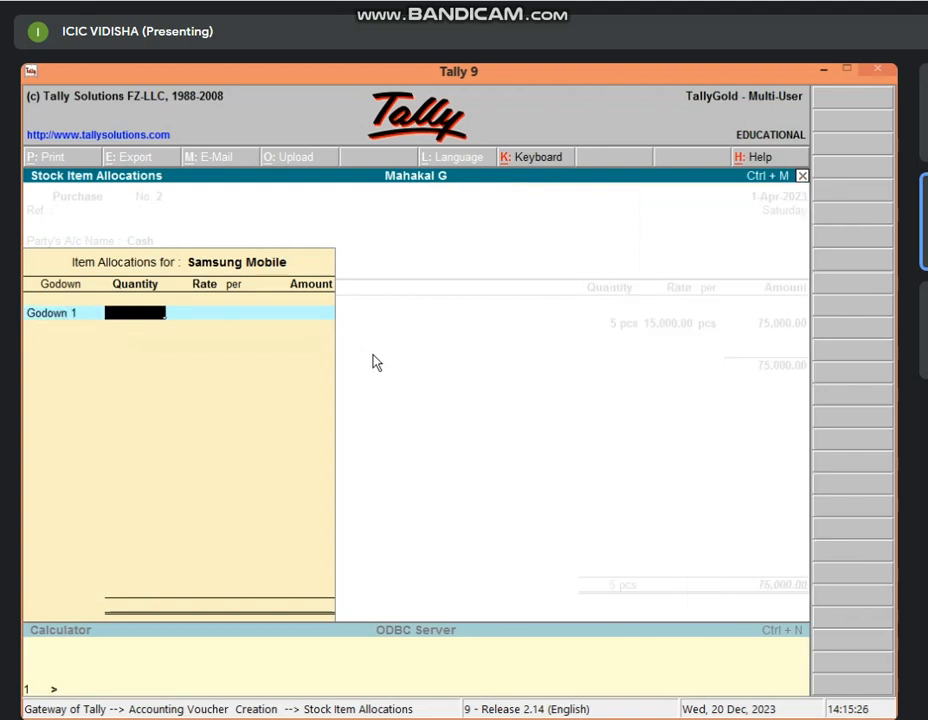
type("5")
key("Return")
type("18")
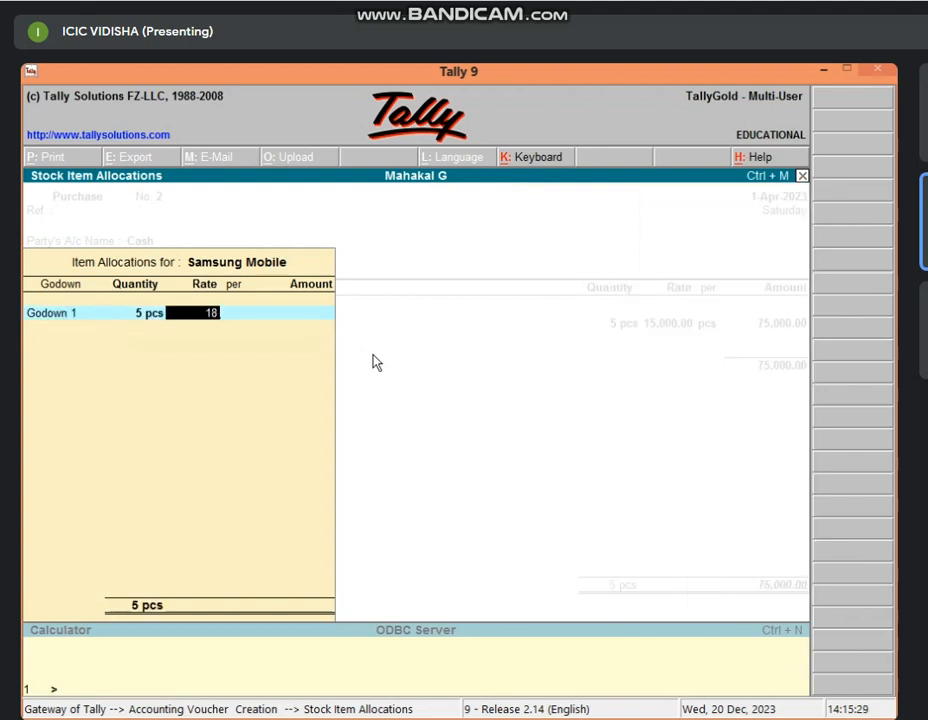
type(",000")
key("Return")
key("Return")
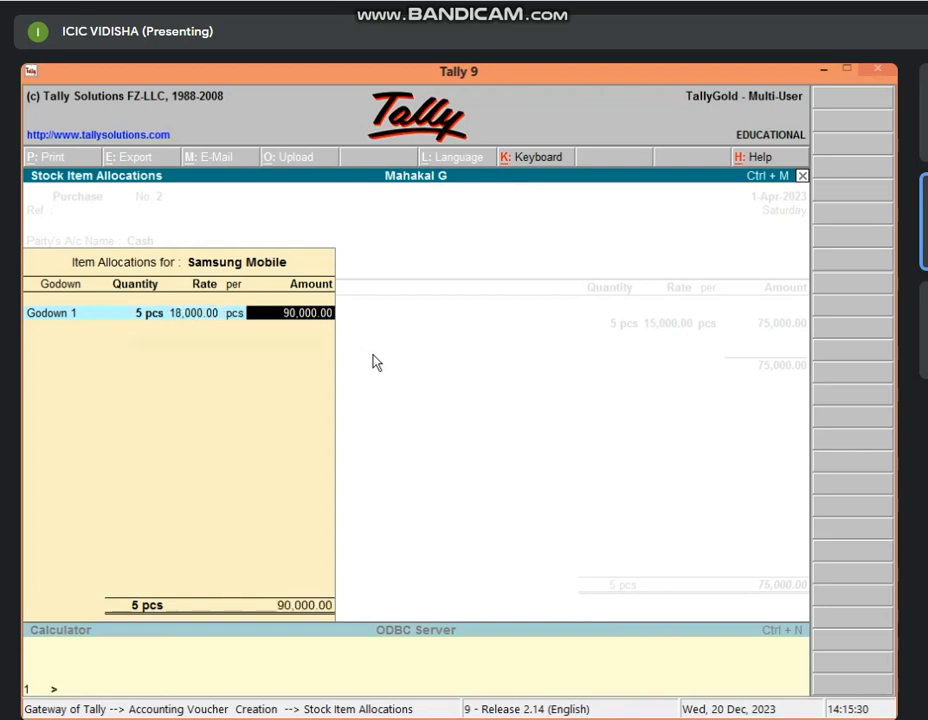
key("Return")
key("Return")
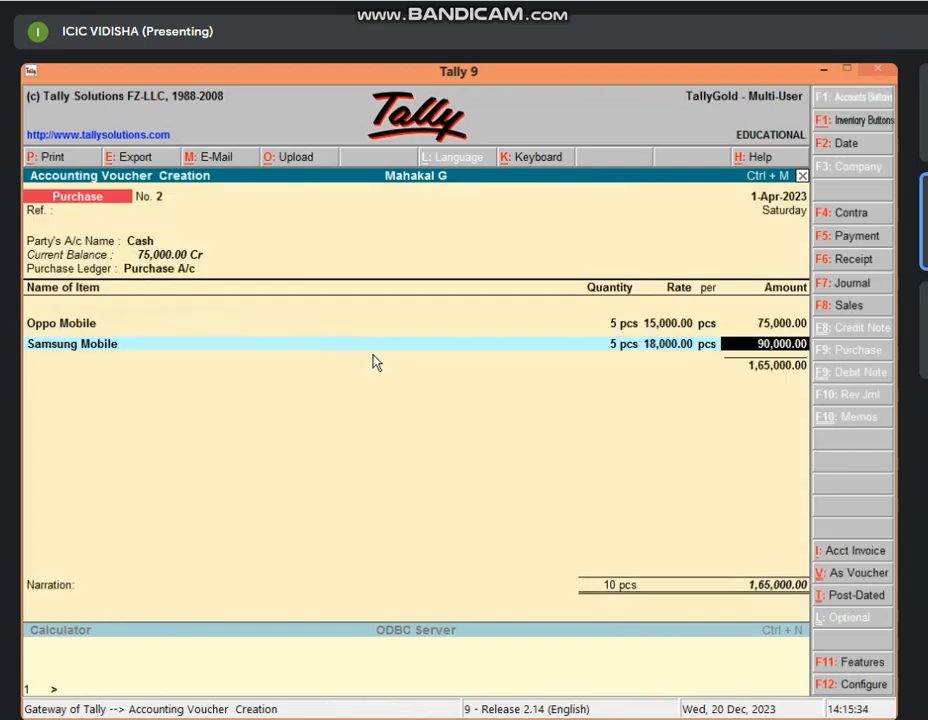
key("Return")
Save purchase No. 2, then fill No. 3 with Cash, Purchase A/c and Samsung Mobile.
key("Return")
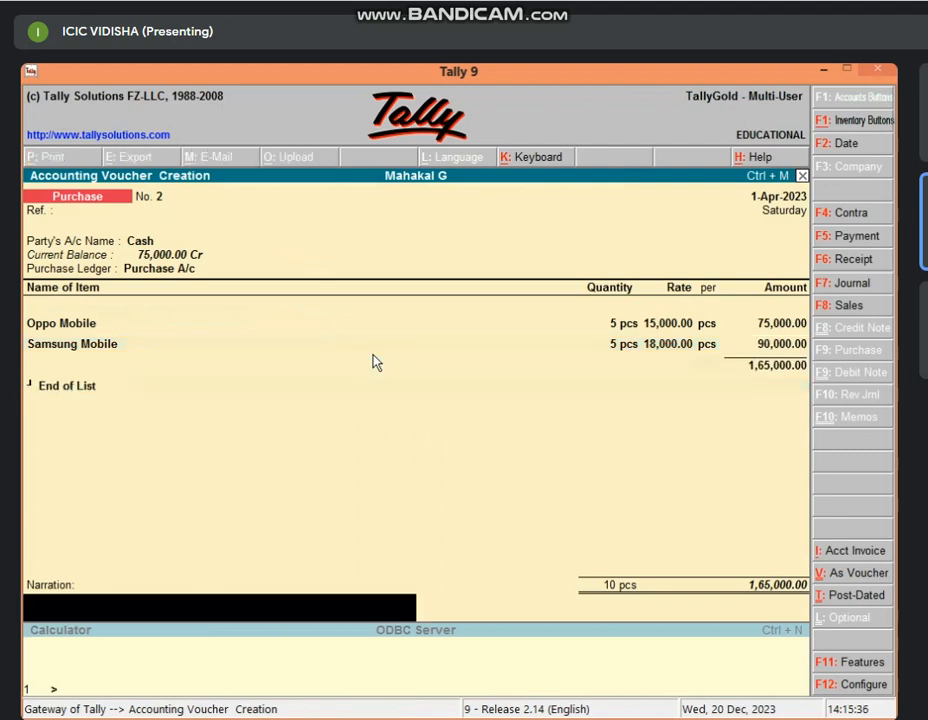
key("Return")
key("Return")
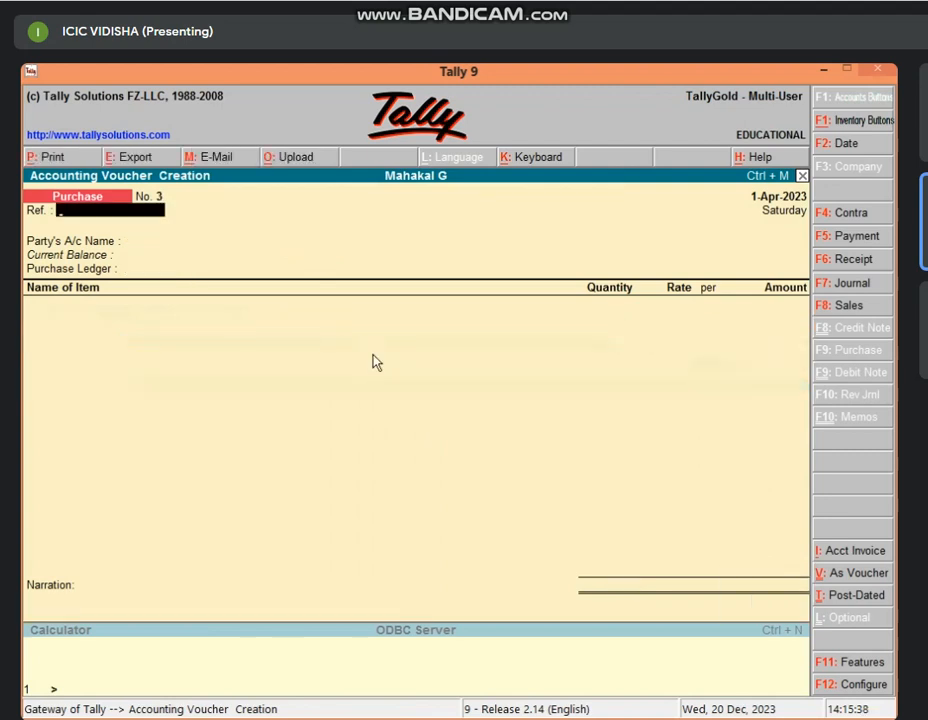
key("Return")
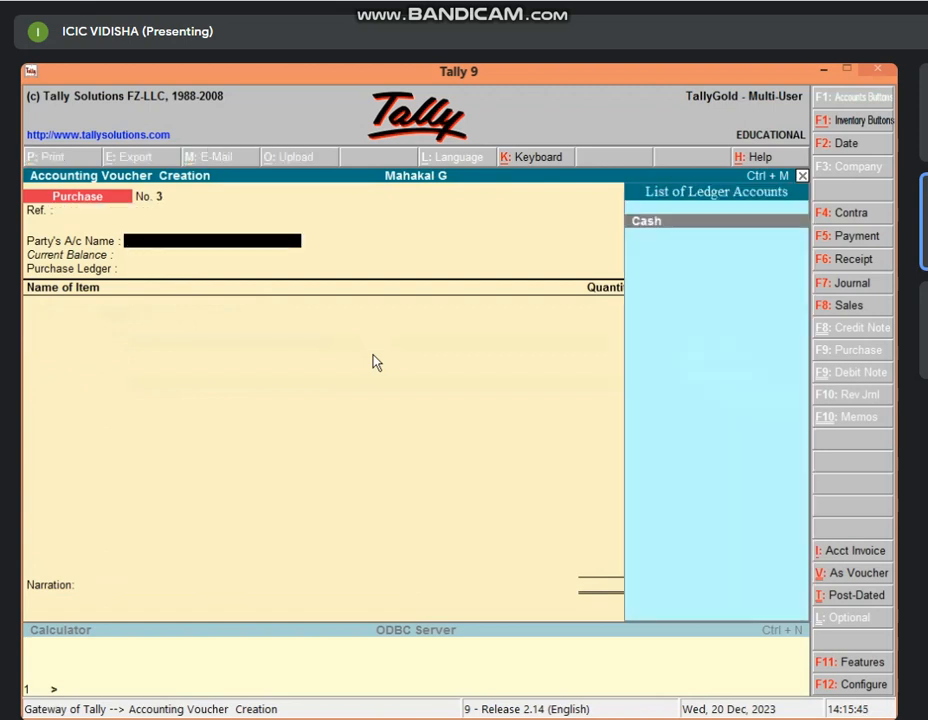
key("Return")
key("Return")
key("Return")
key("Return")
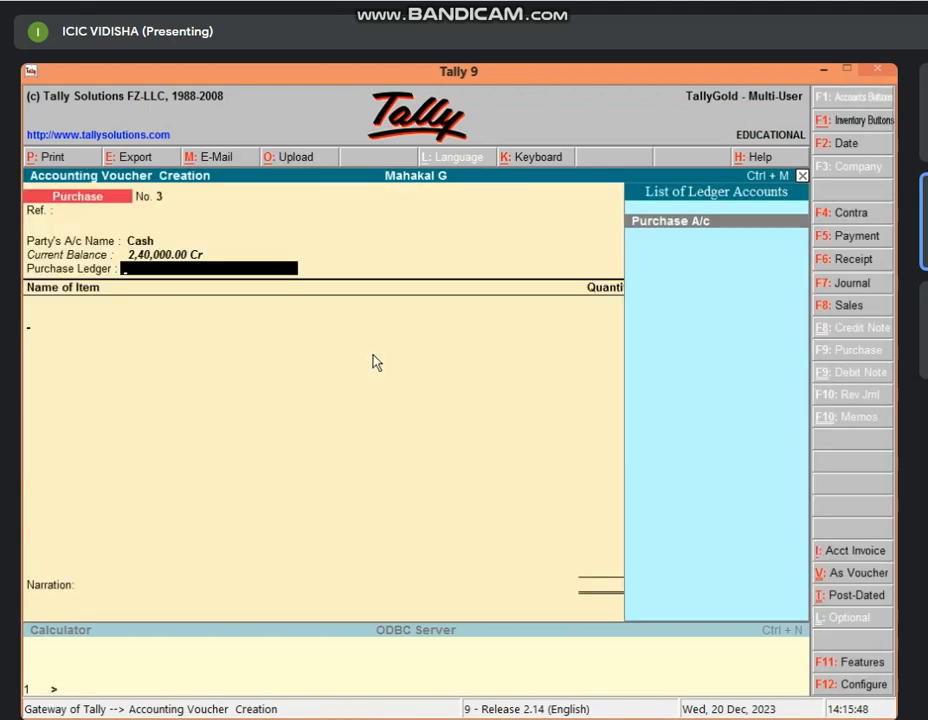
key("Return")
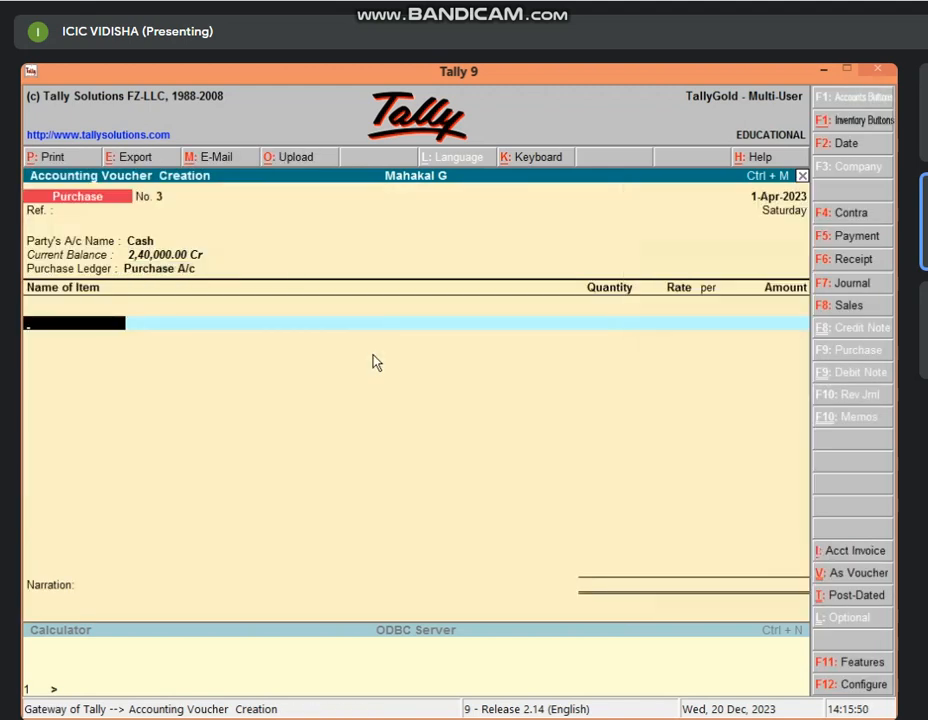
type("Sa")
key("Return")
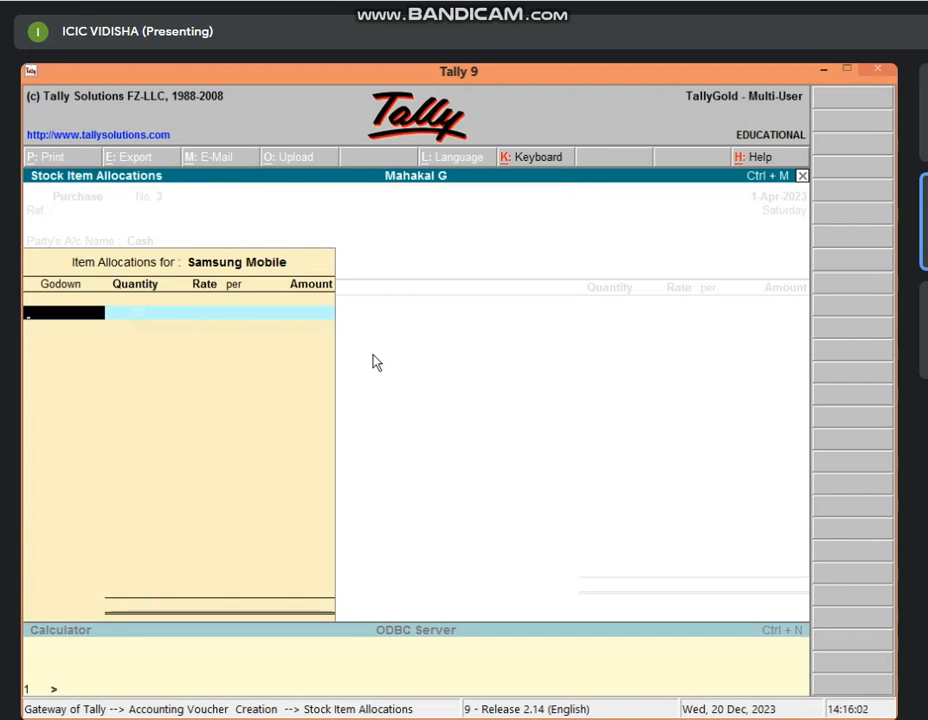
Restart the godown allocation and assign 5 pcs to Godown 1 at 18,000 (90,000).
type("G")
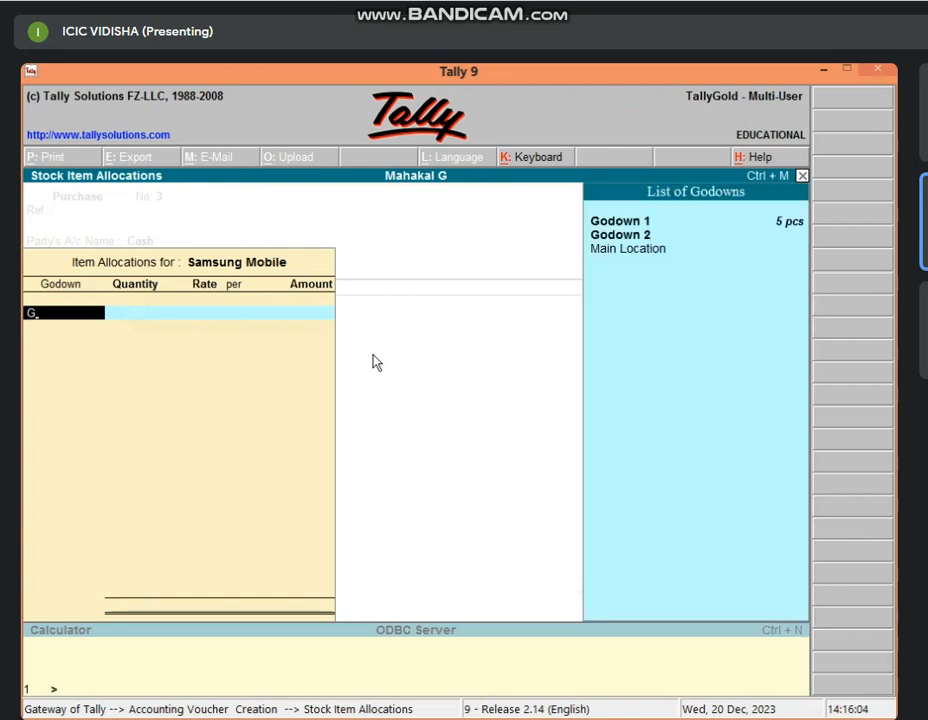
key("BackSpace")
key("Escape")
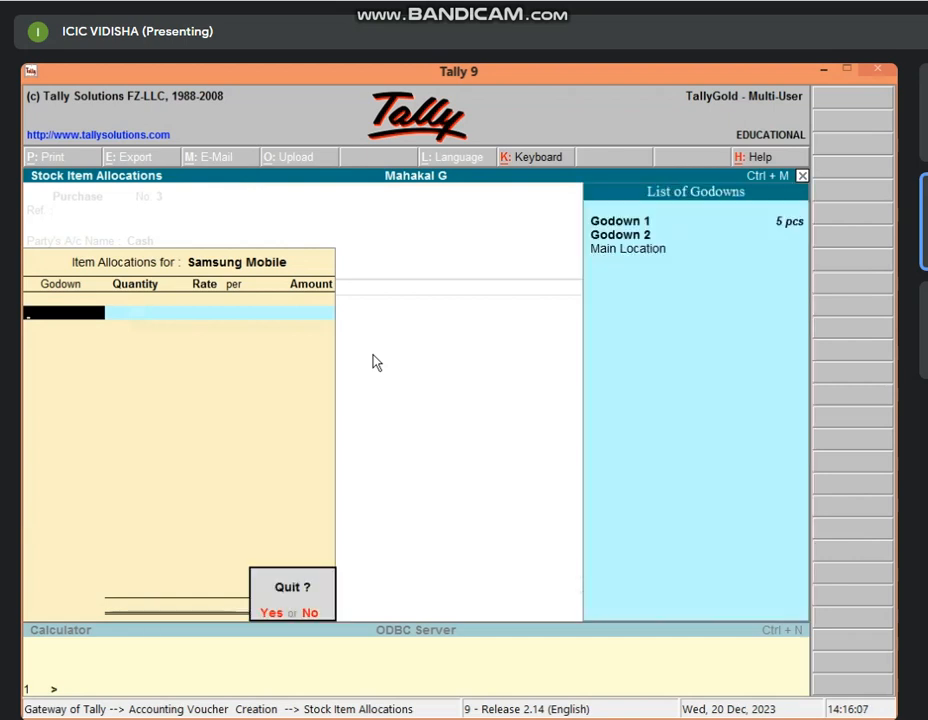
key("y")
key("Return")
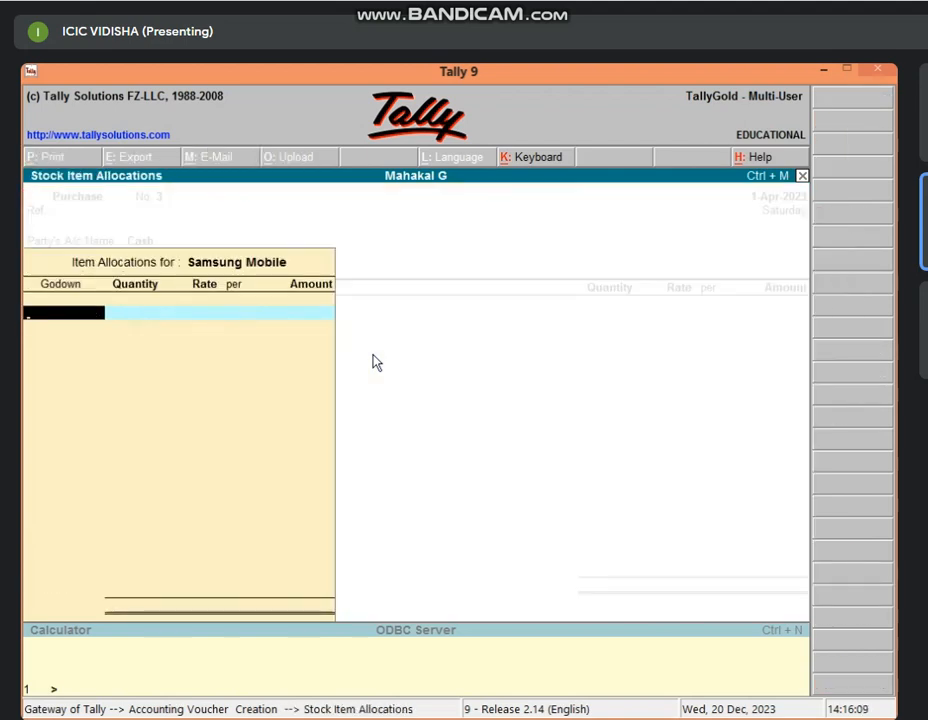
type("G")
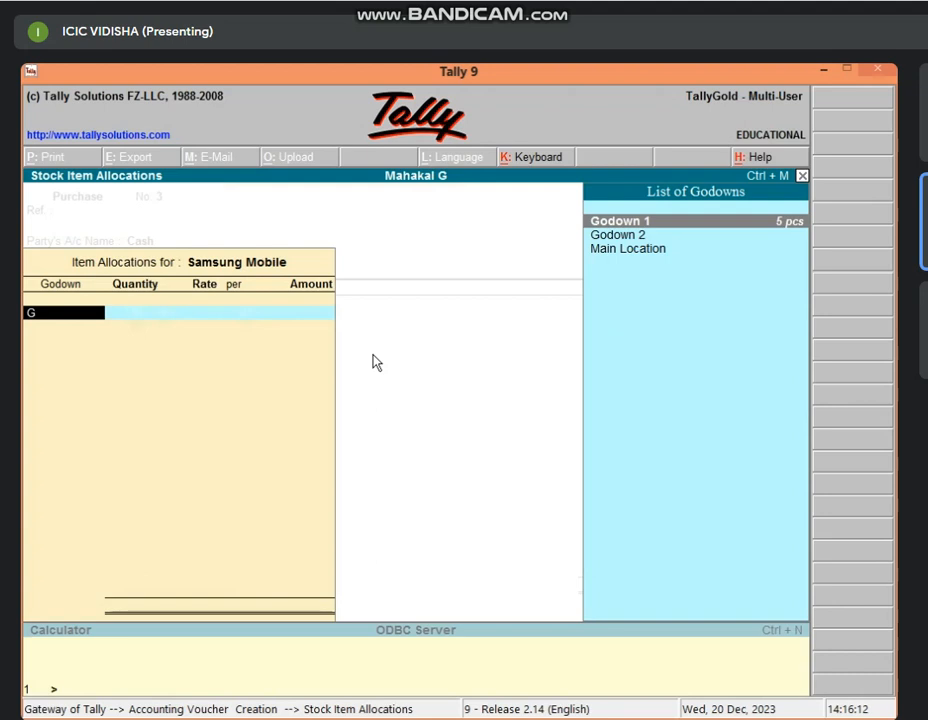
key("Return")
type("5")
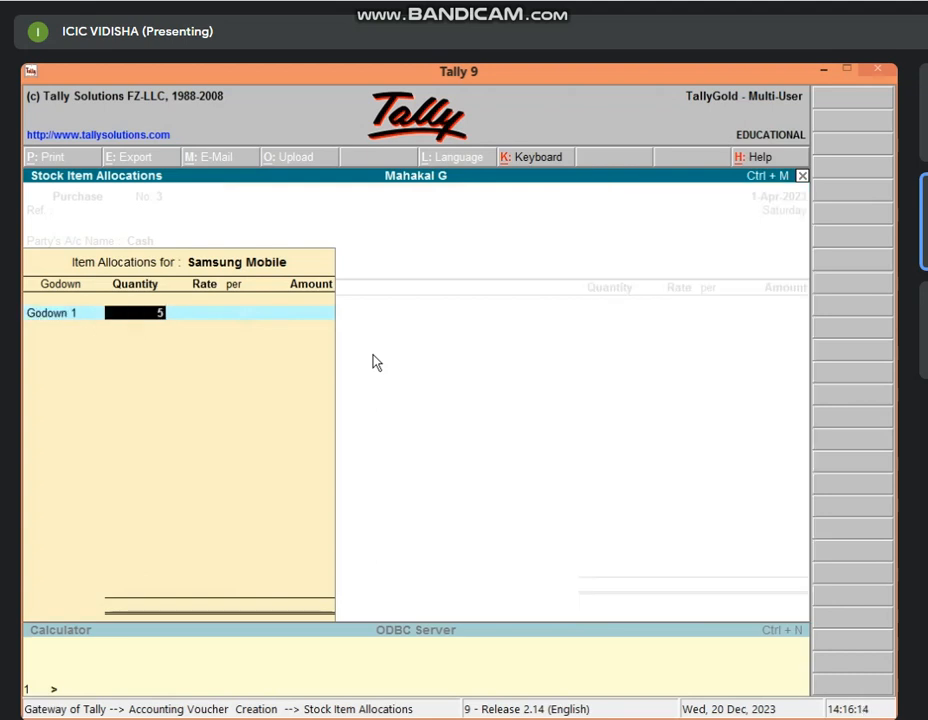
key("Return")
key("Return")
key("Return")
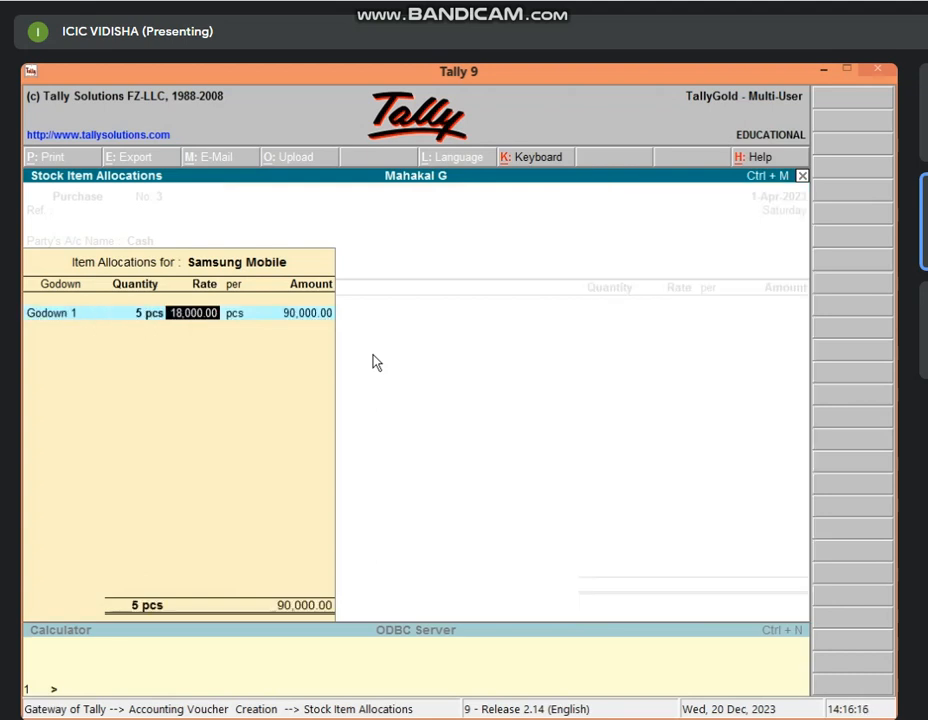
key("Return")
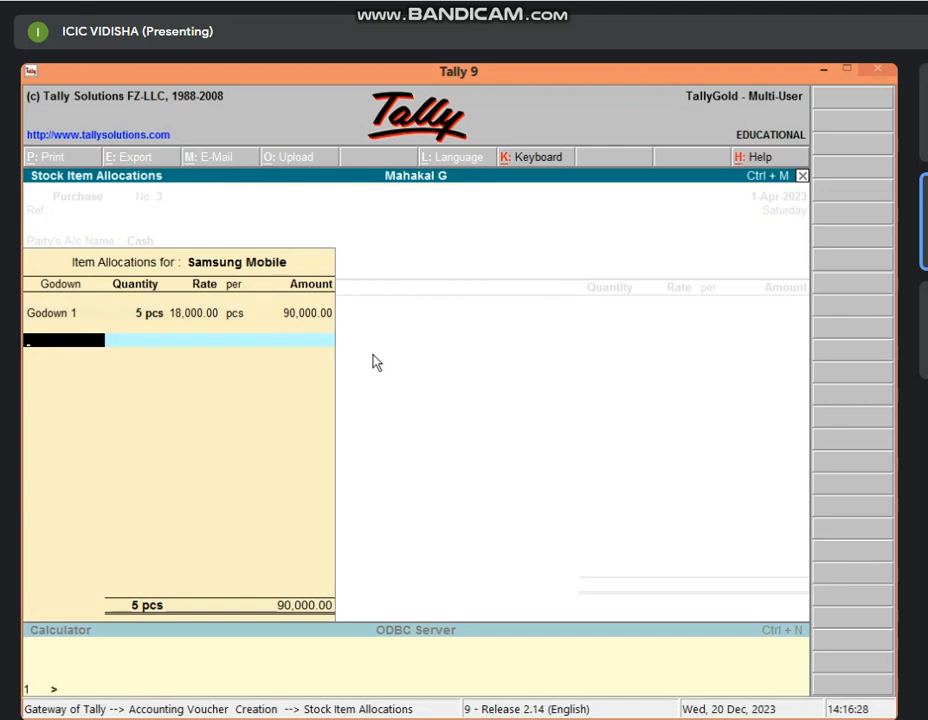
Assign the other 5 pcs to Main Location, save purchase No. 3 at 1,80,000, and start a sales voucher.
type("Ma")
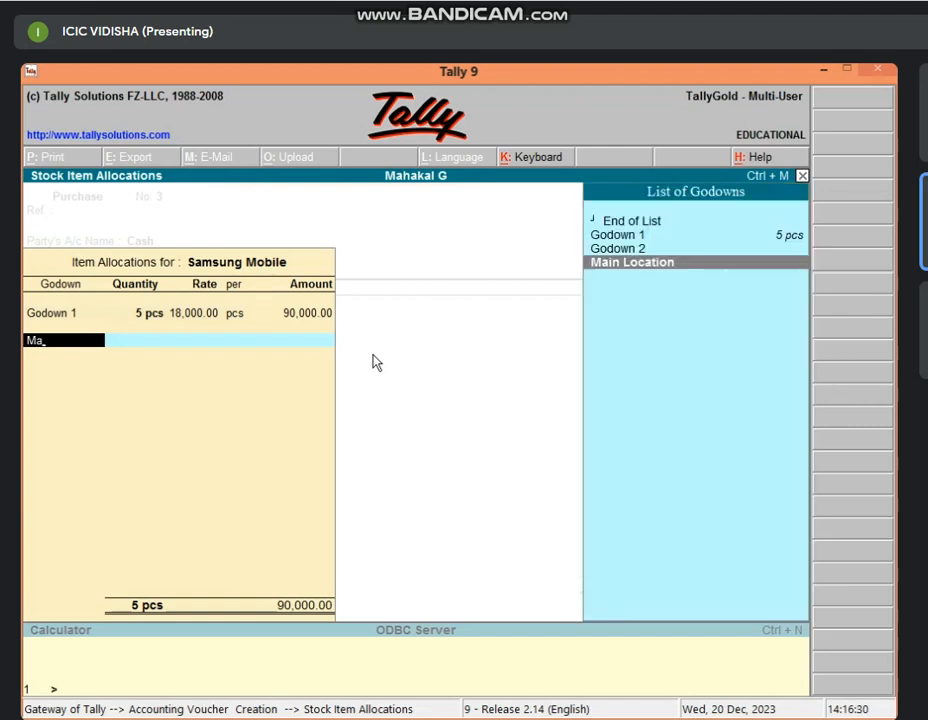
key("Return")
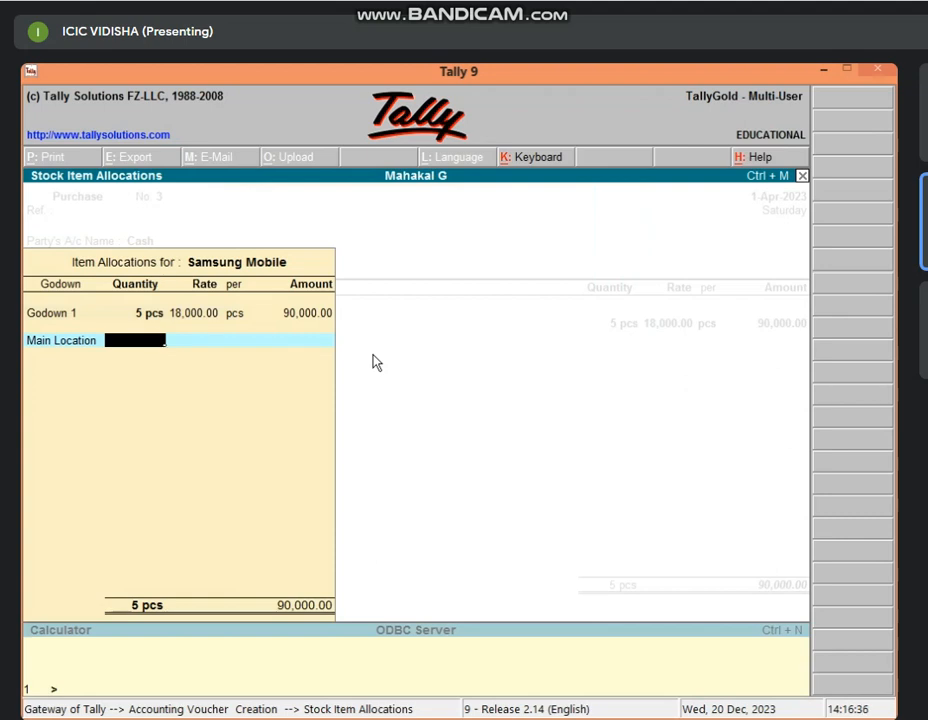
type("5")
key("Return")
key("Return")
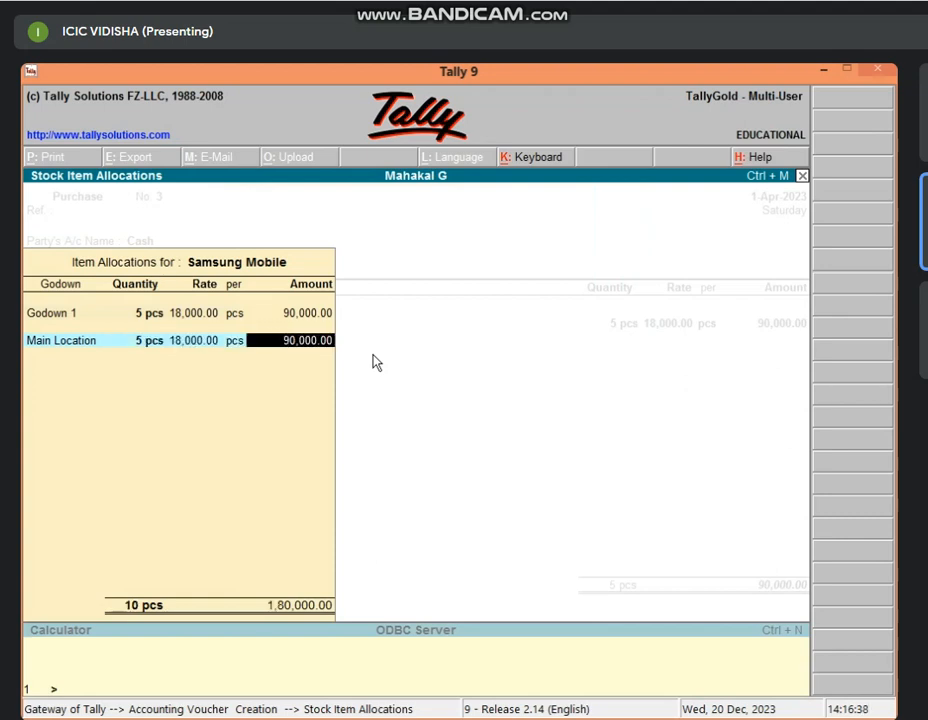
key("Return")
key("Return")
key("Return")
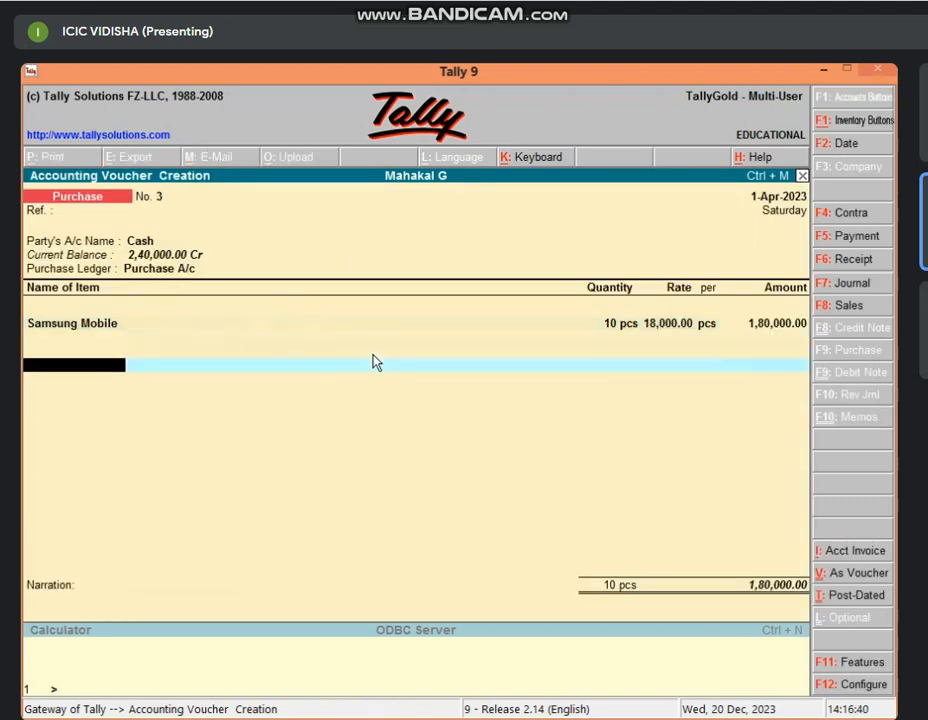
key("Return")
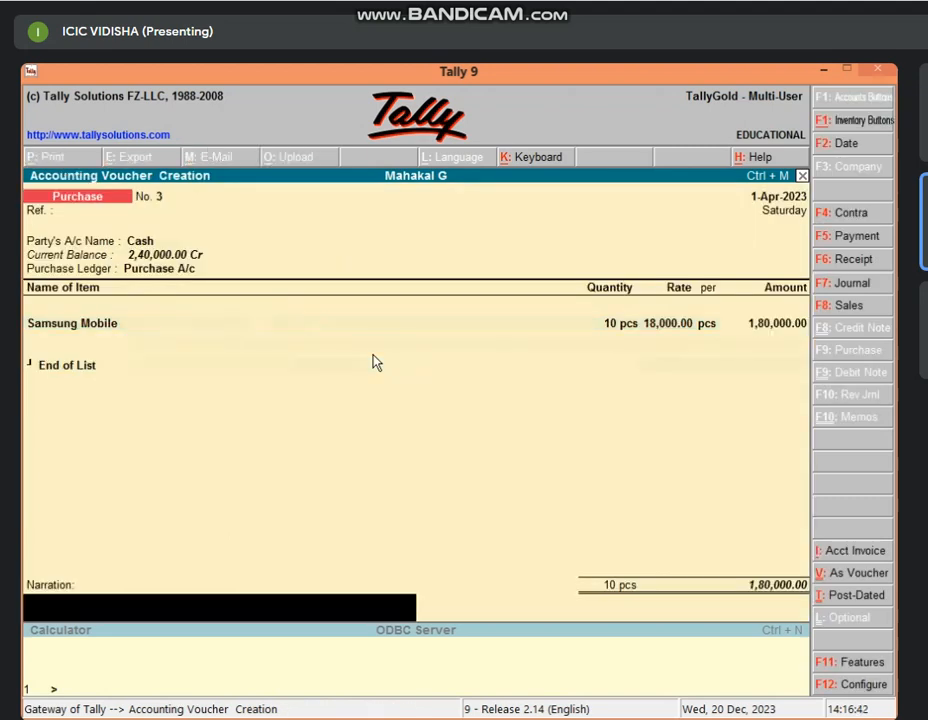
key("Return")
key("Return")
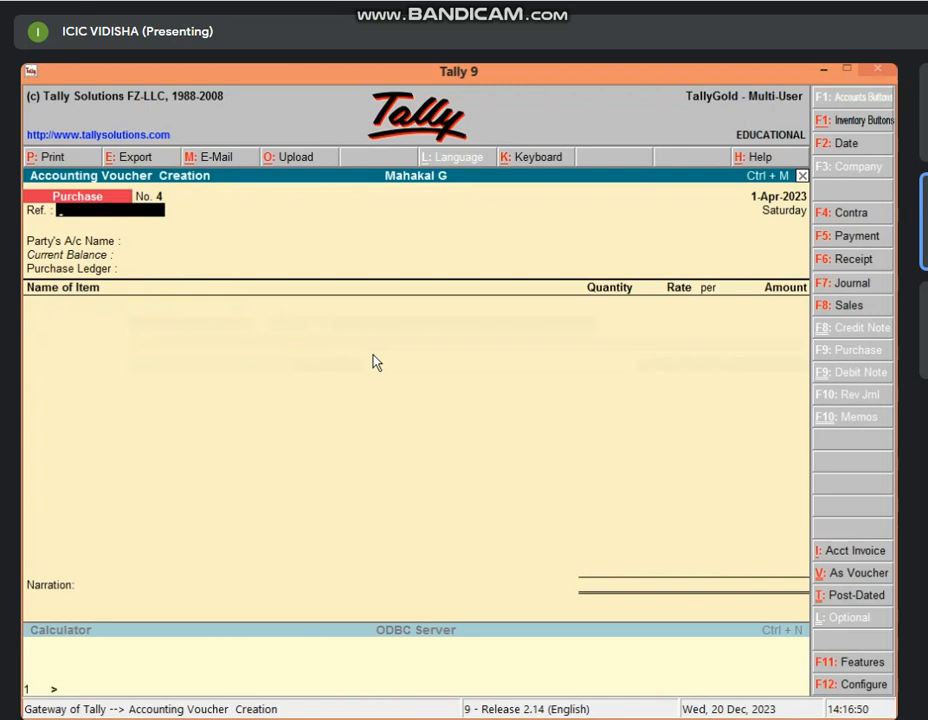
key("F8")
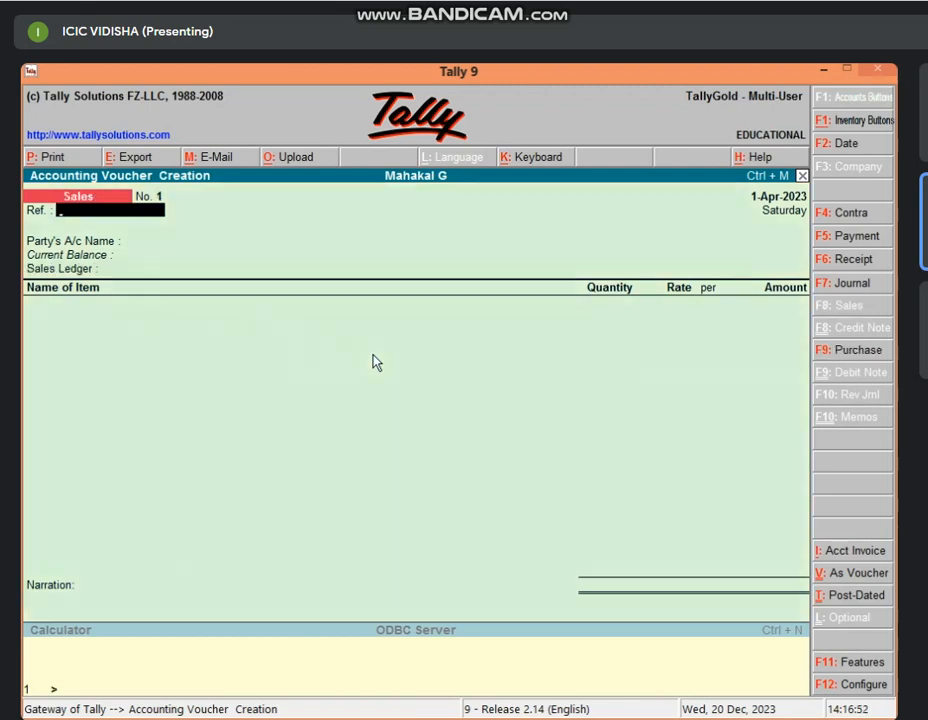
Set Cash as the party on the sales voucher and skip party details.
key("Return")
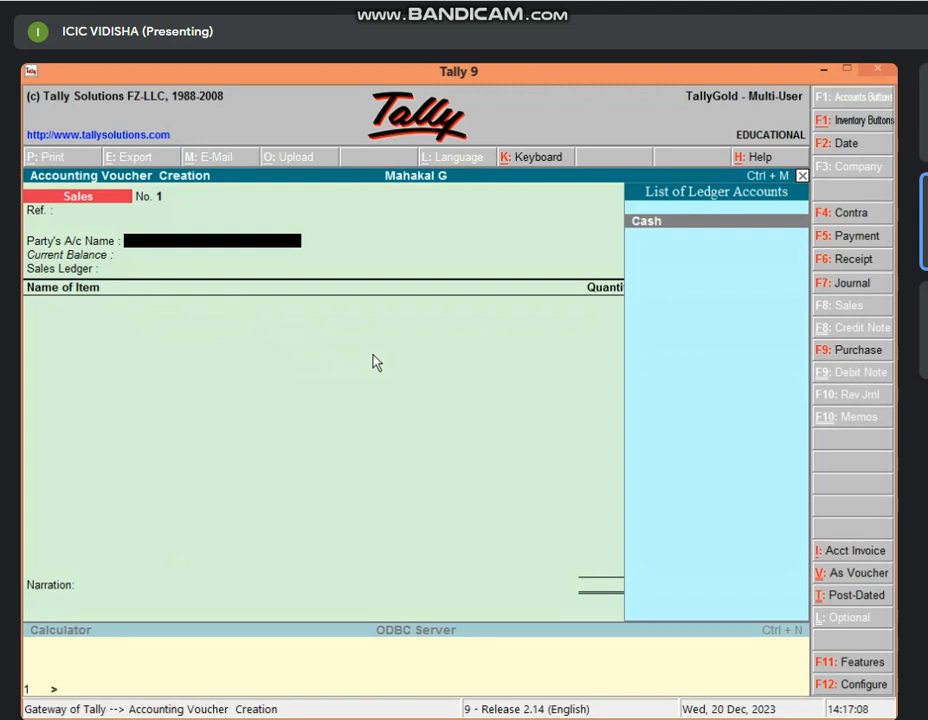
key("Return")
key("Return")
key("Return")
key("Return")
key("Return")
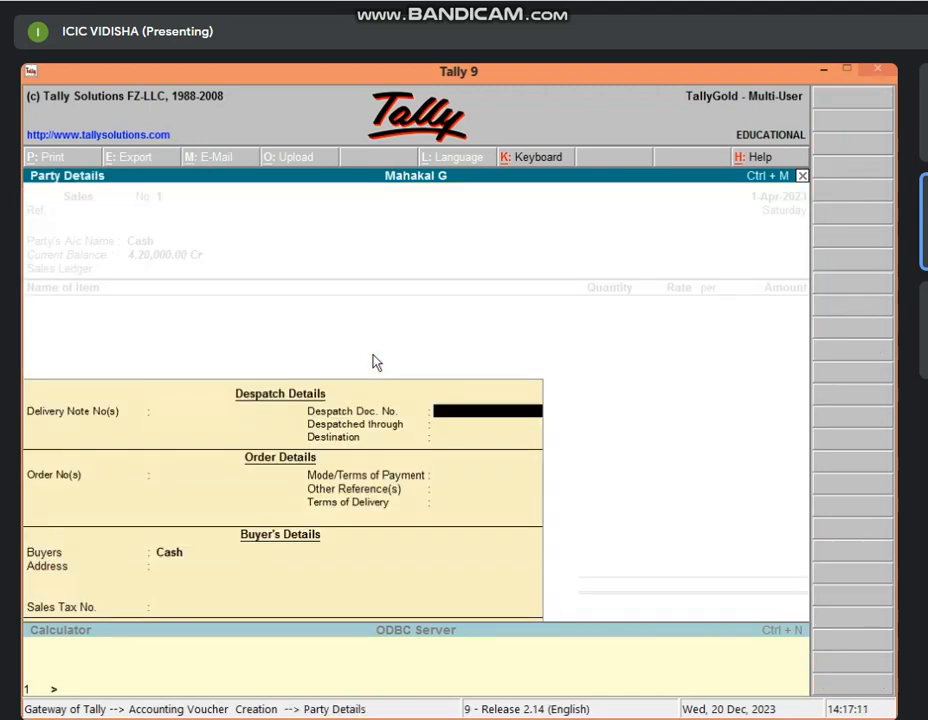
key("Return")
key("Return")
key("Return")
key("Return")
key("Return")
key("Return")
key("Return")
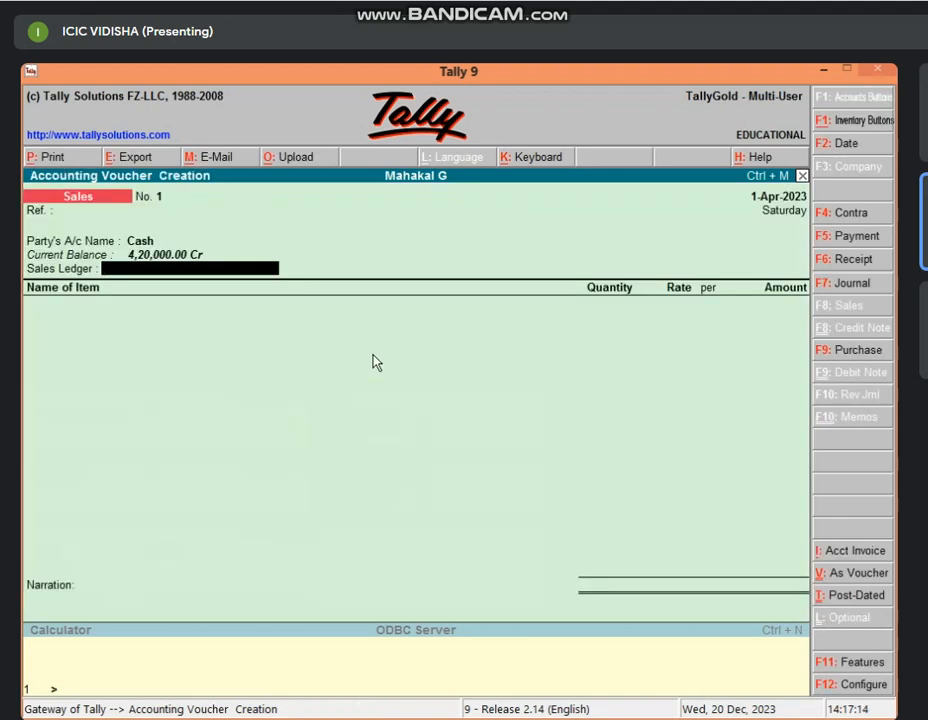
Create a new ledger 'Sales A/c' under Sales Accounts.
key("alt+c")
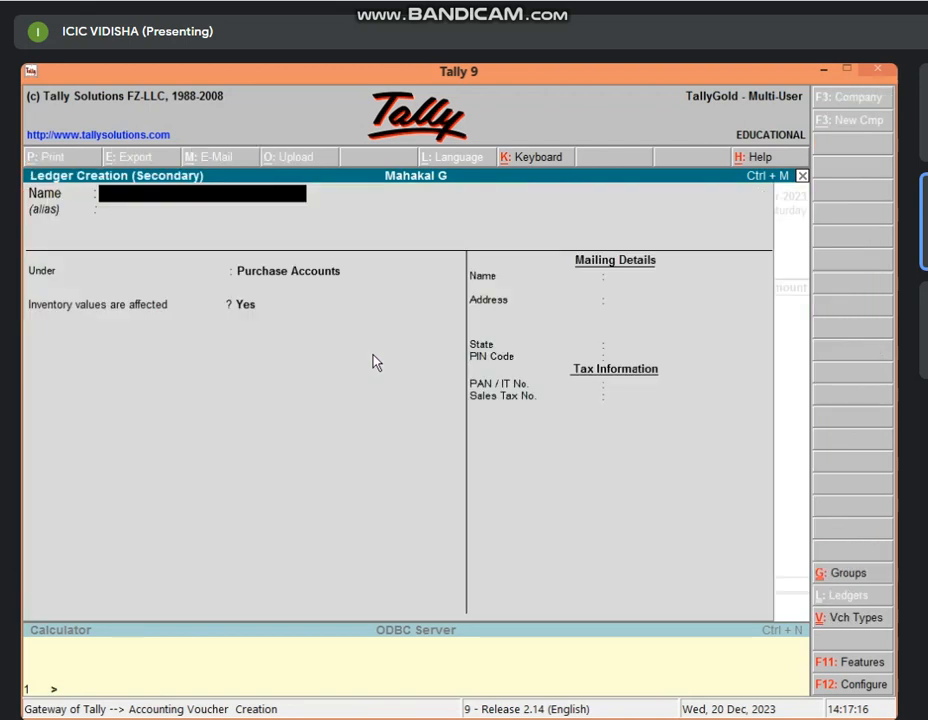
type("Sales")
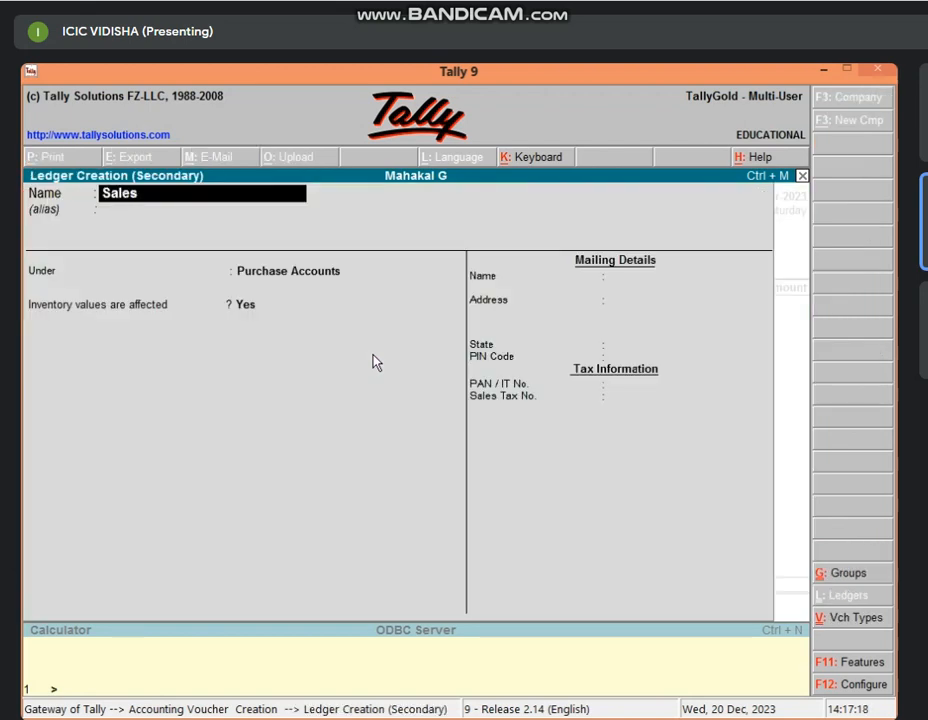
type(" a/c")
key("Return")
key("Return")
type("S")
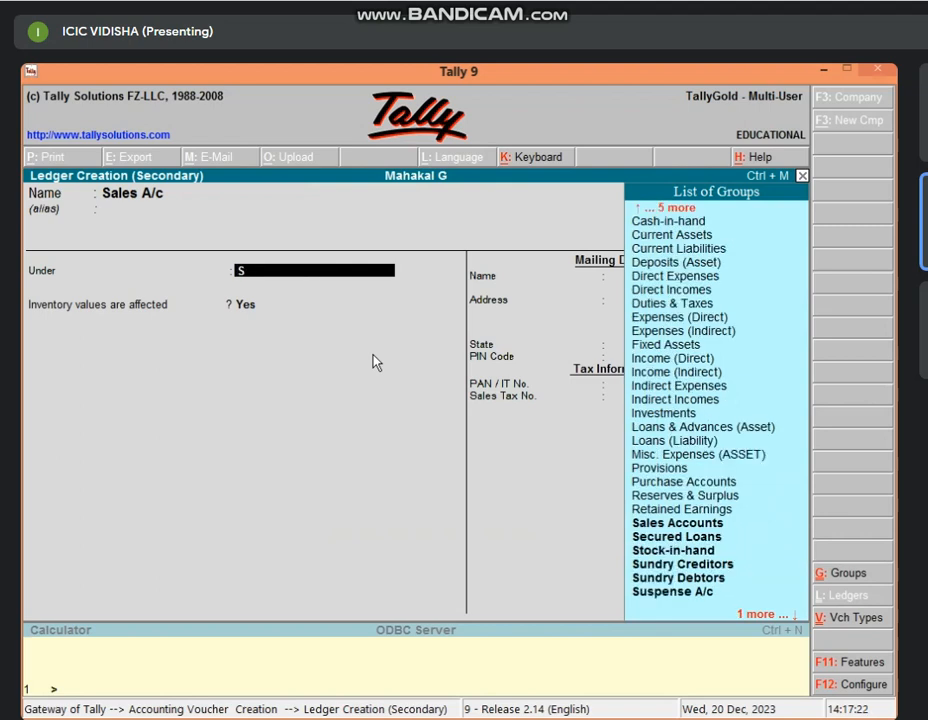
type("a")
key("Return")
key("Return")
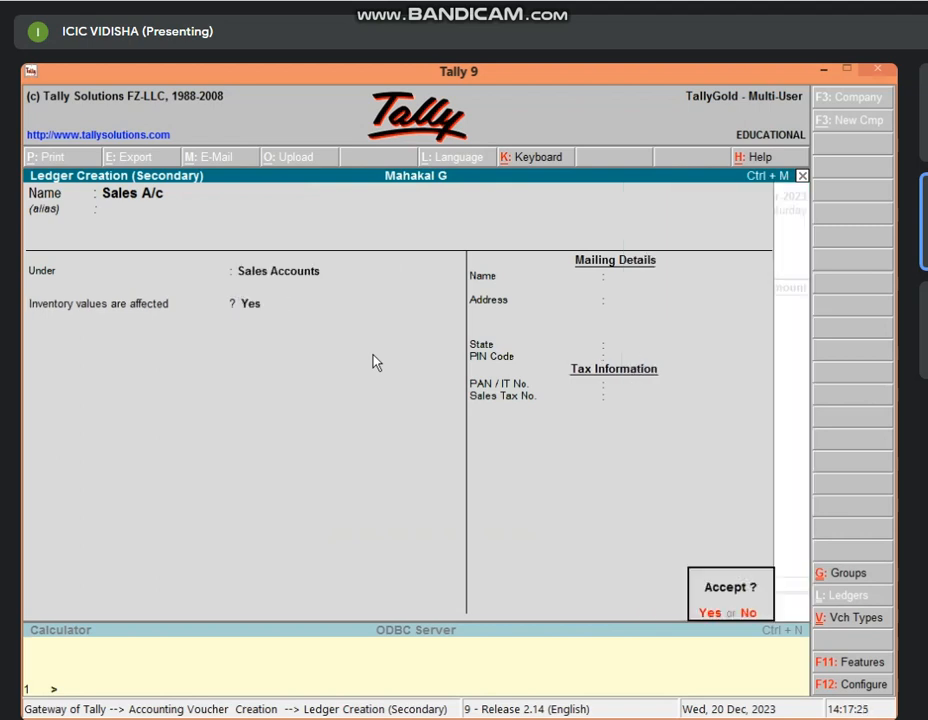
key("Return")
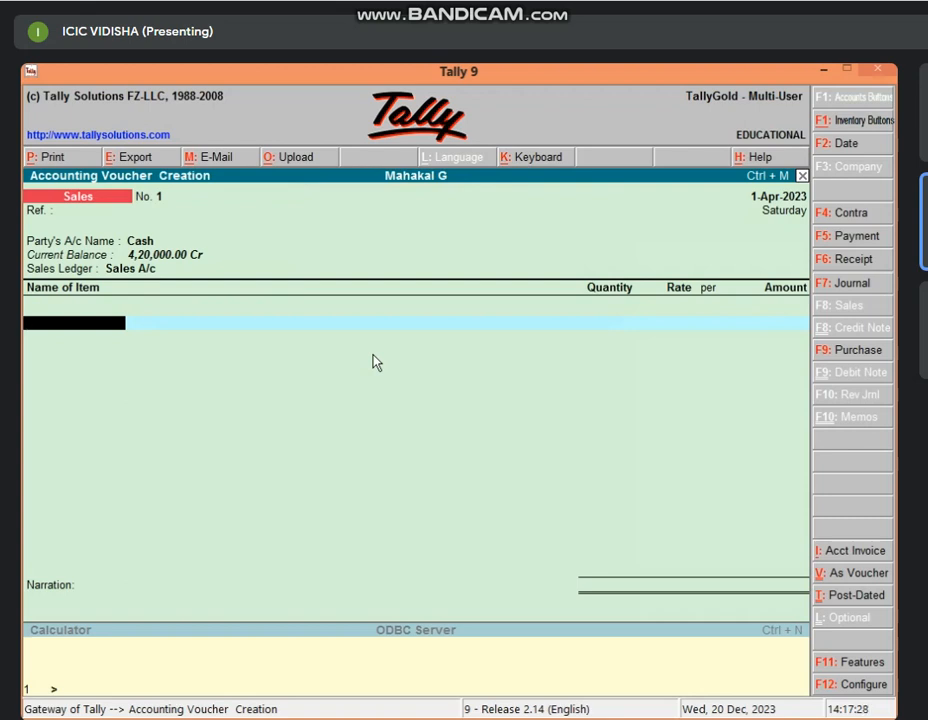
Sell 3 pcs of Samsung Mobile from Main Location at 20,000 each, for 60,000.
type("Sa")
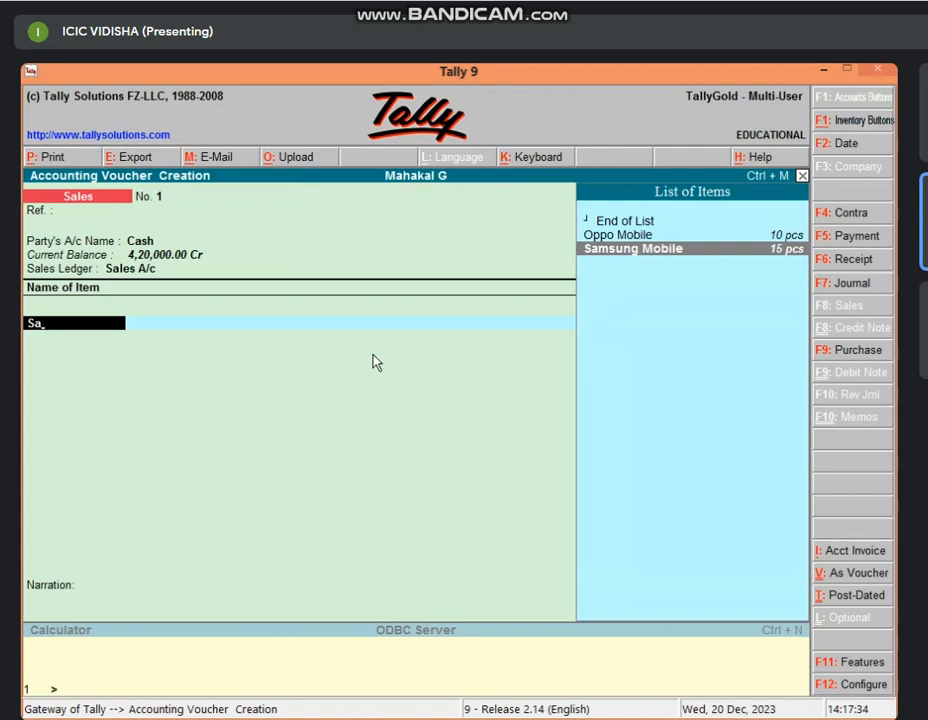
key("Return")
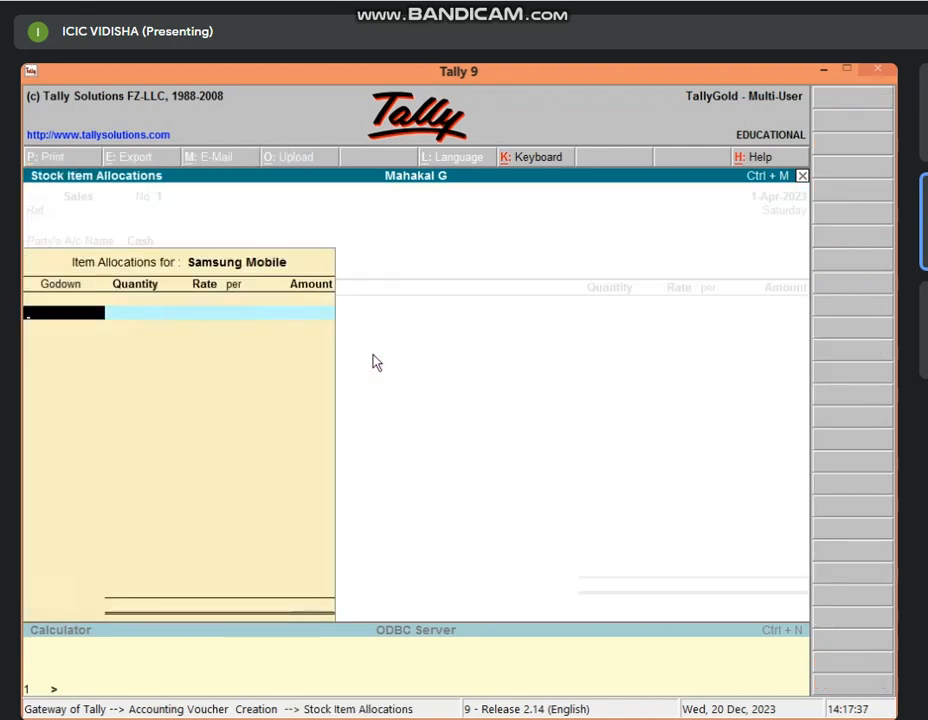
type("G")
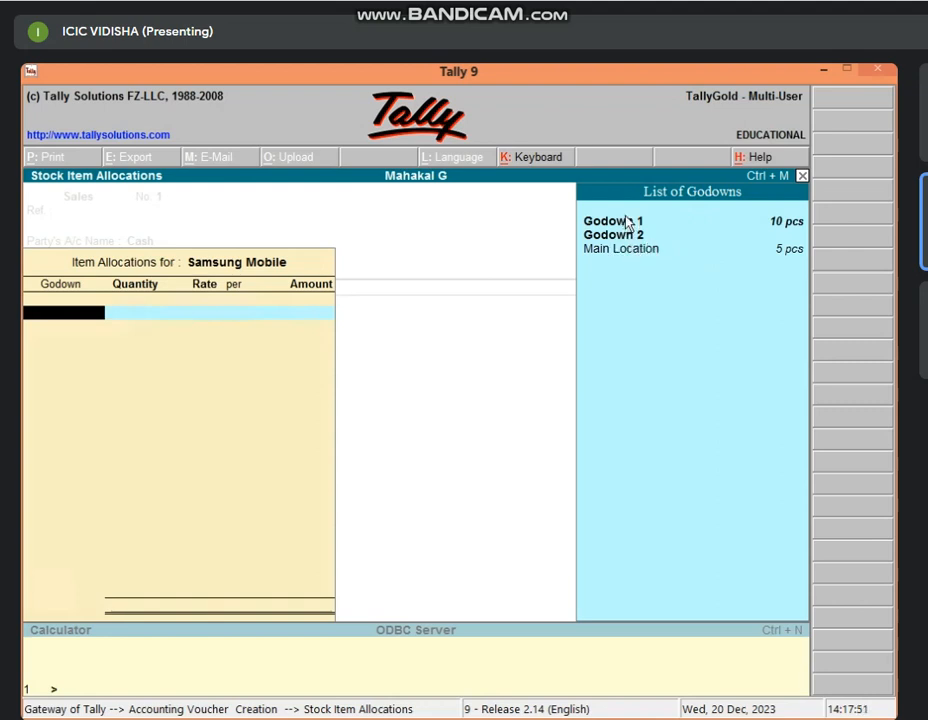
type("M")
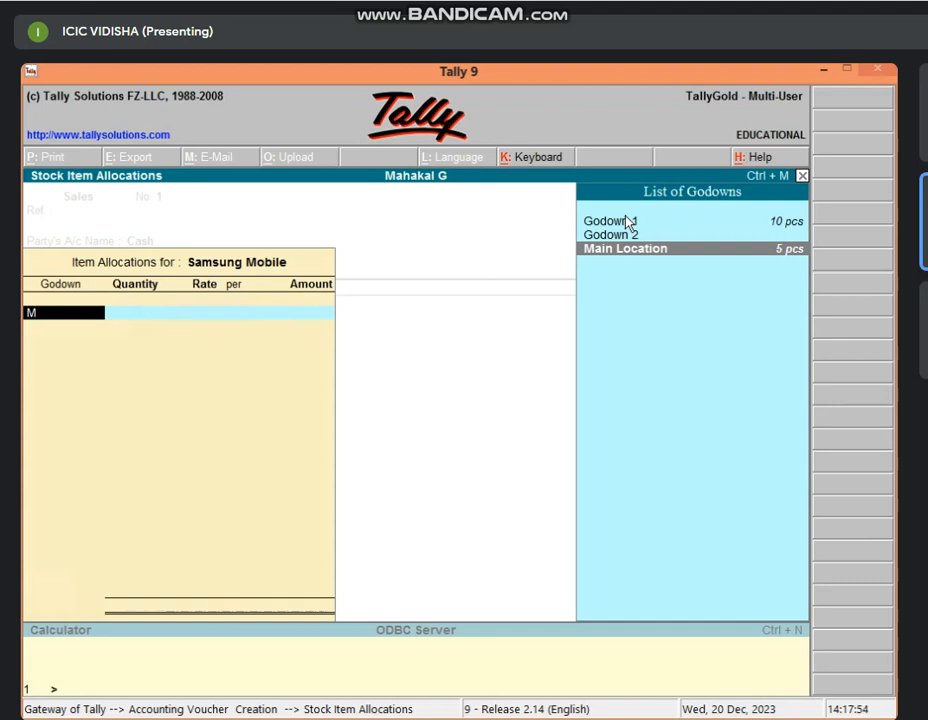
key("Return")
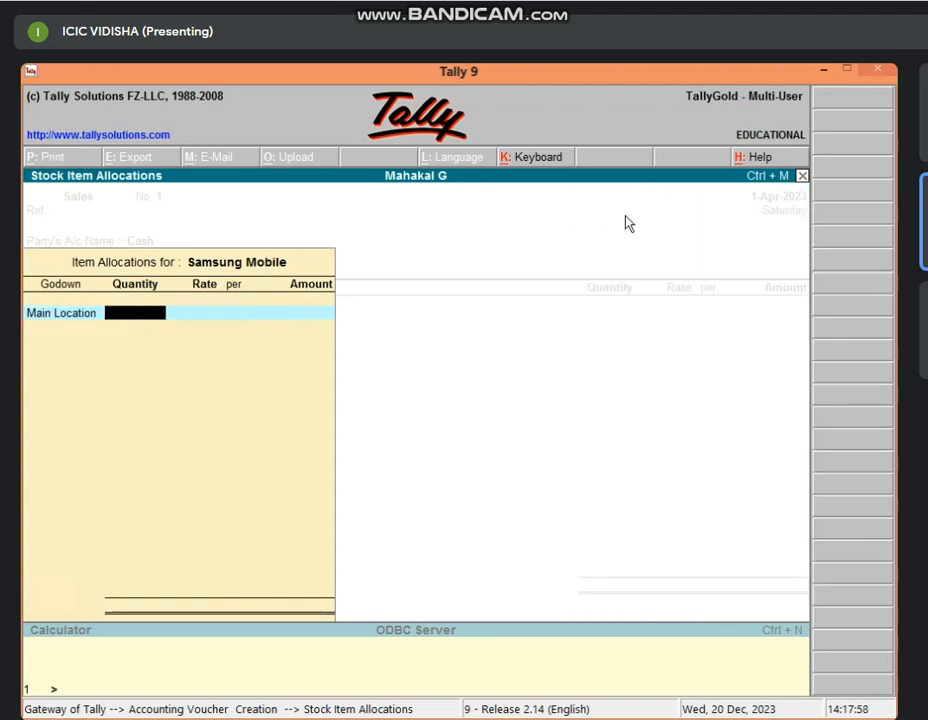
type("3")
key("Return")
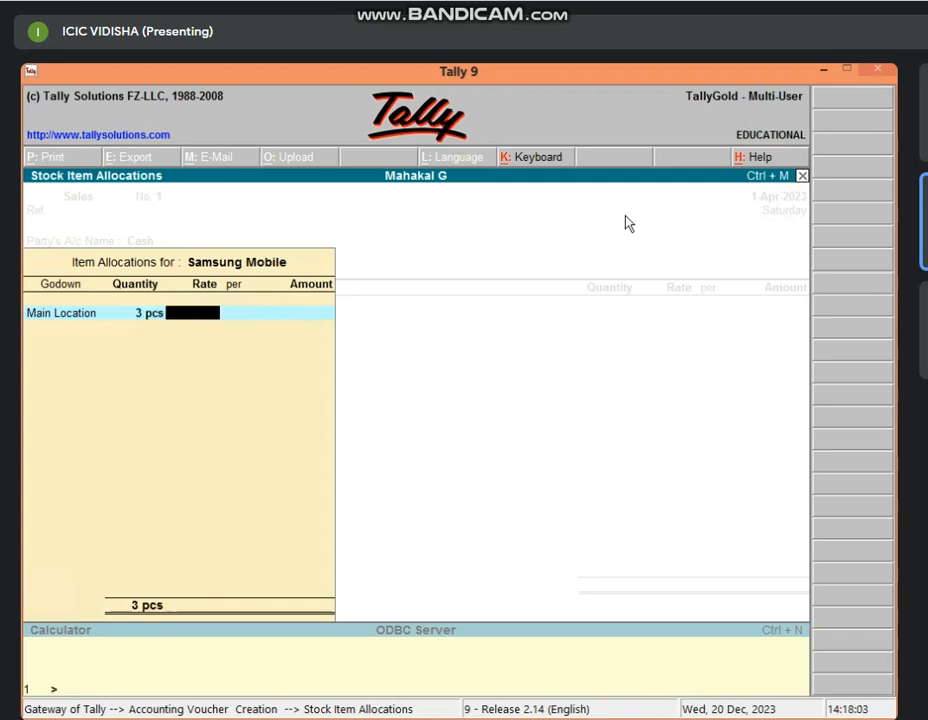
type("20000")
key("Return")
key("Return")
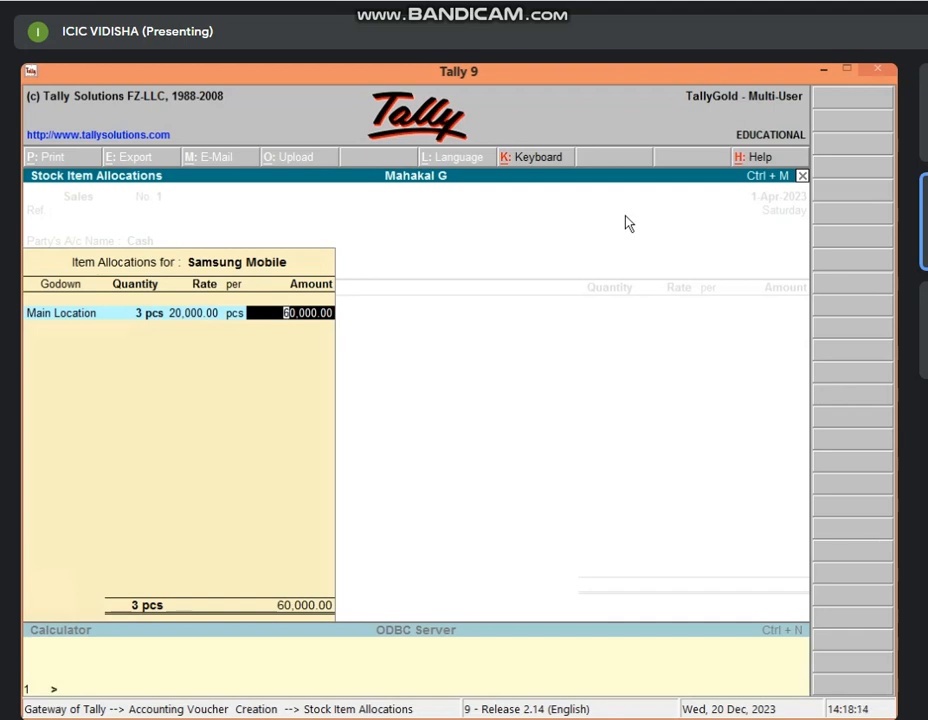
key("Return")
key("Return")
key("Return")
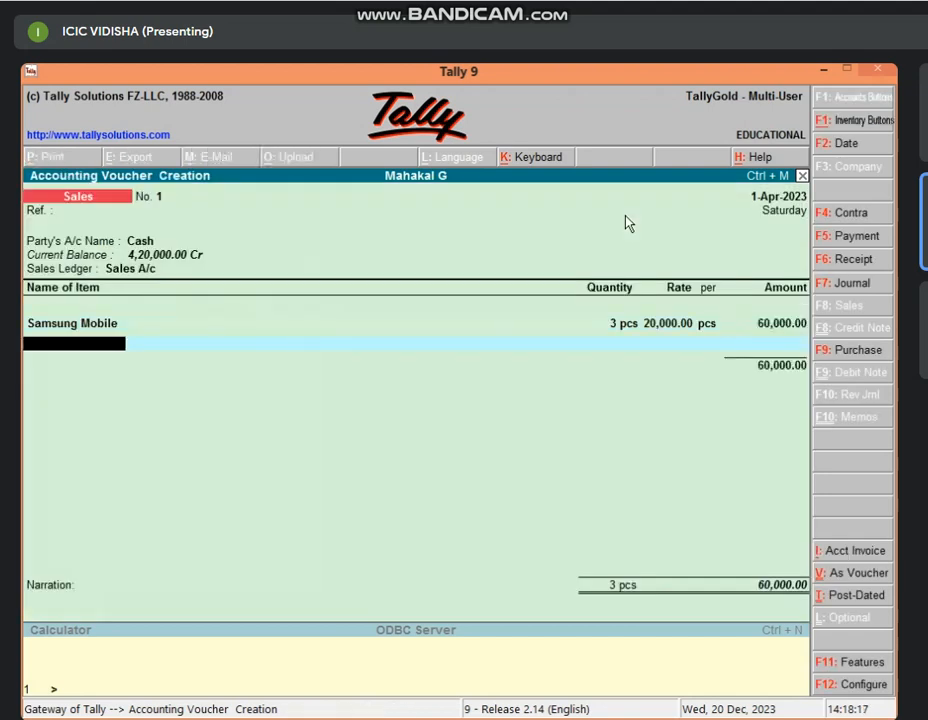
Add 2 pcs of Oppo Mobile from Godown 1 at 18,000 (36,000) and save the 96,000 voucher.
type("O")
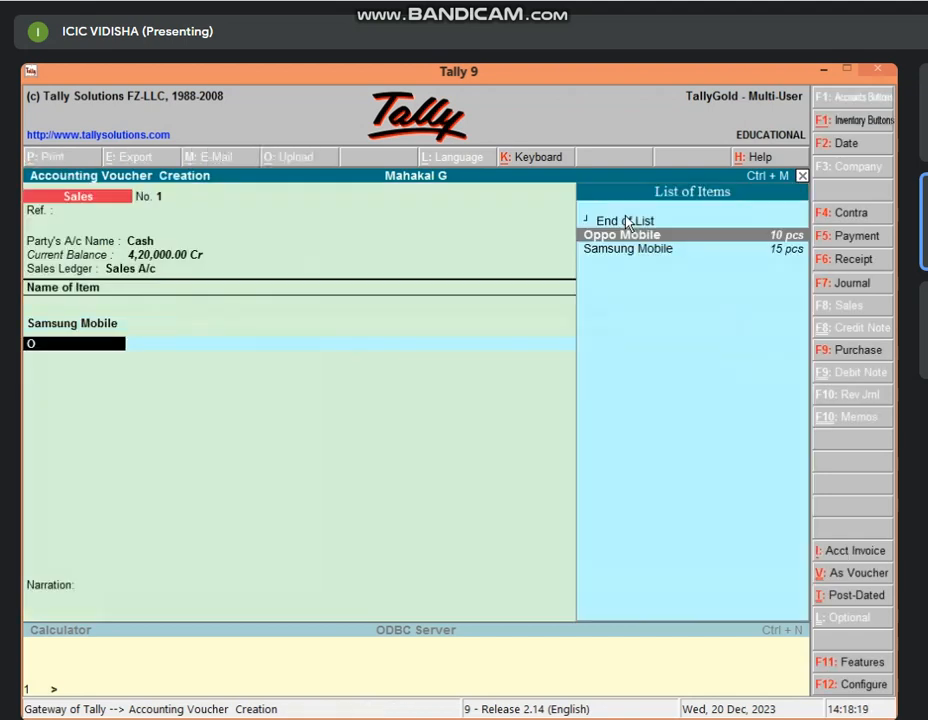
key("Return")
type("G")
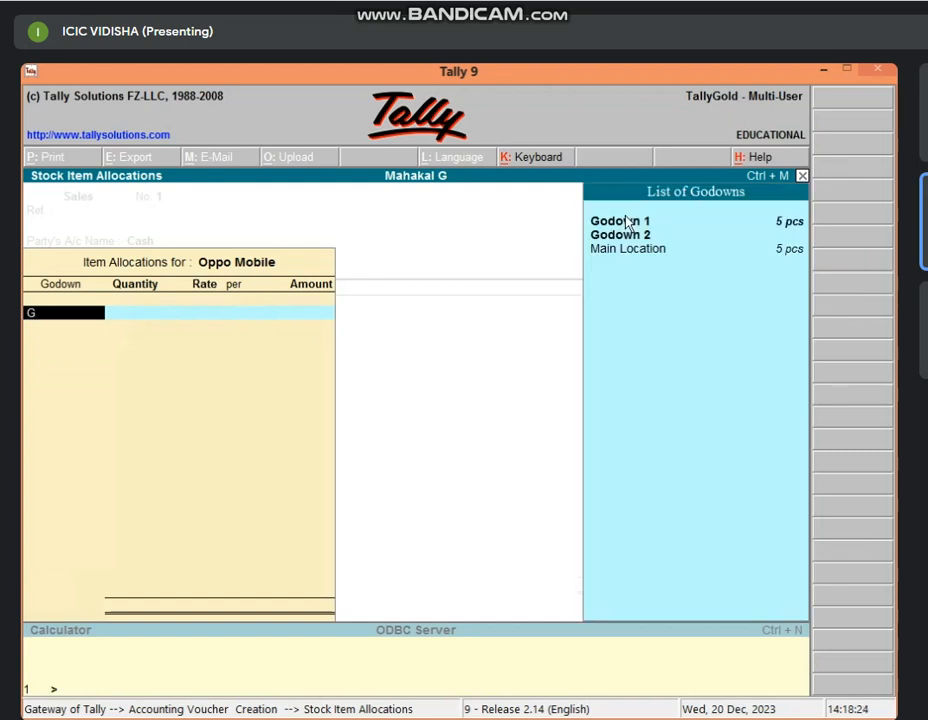
left_click(627, 222)
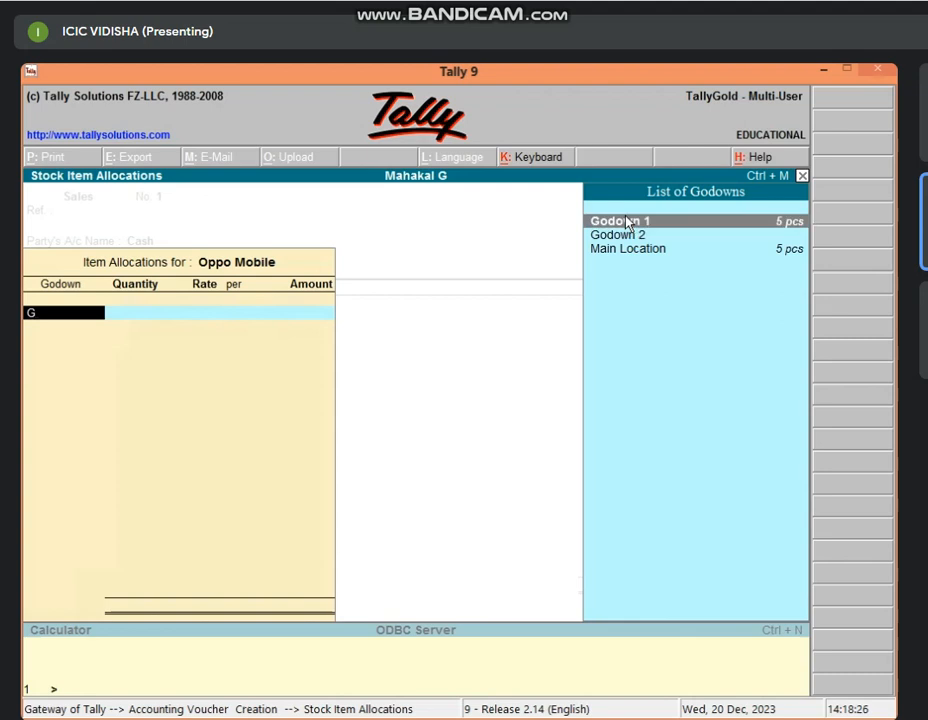
key("Return")
type("2")
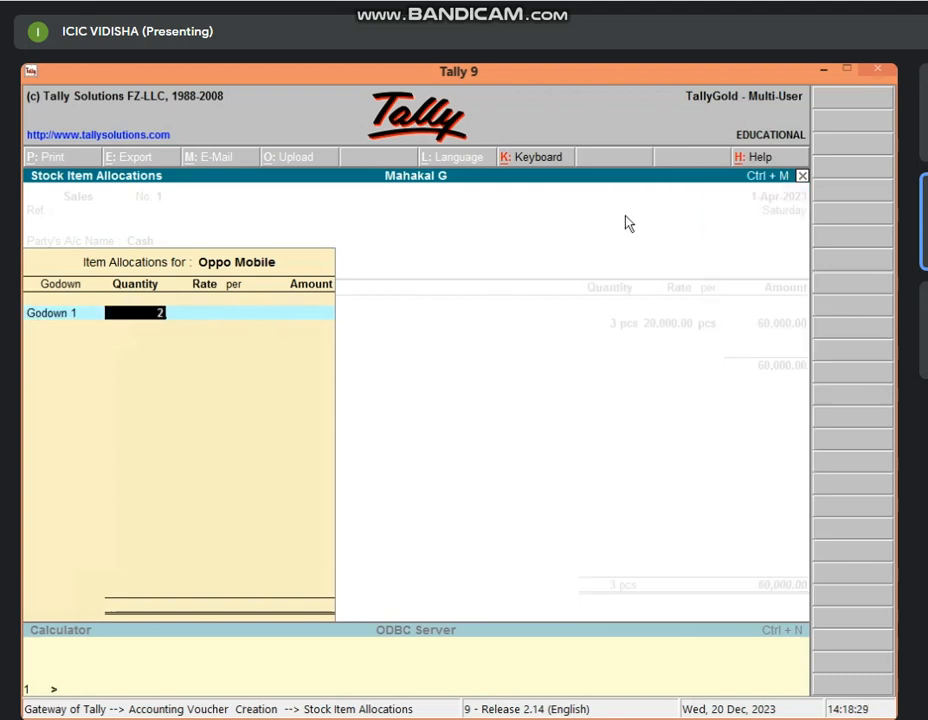
key("Return")
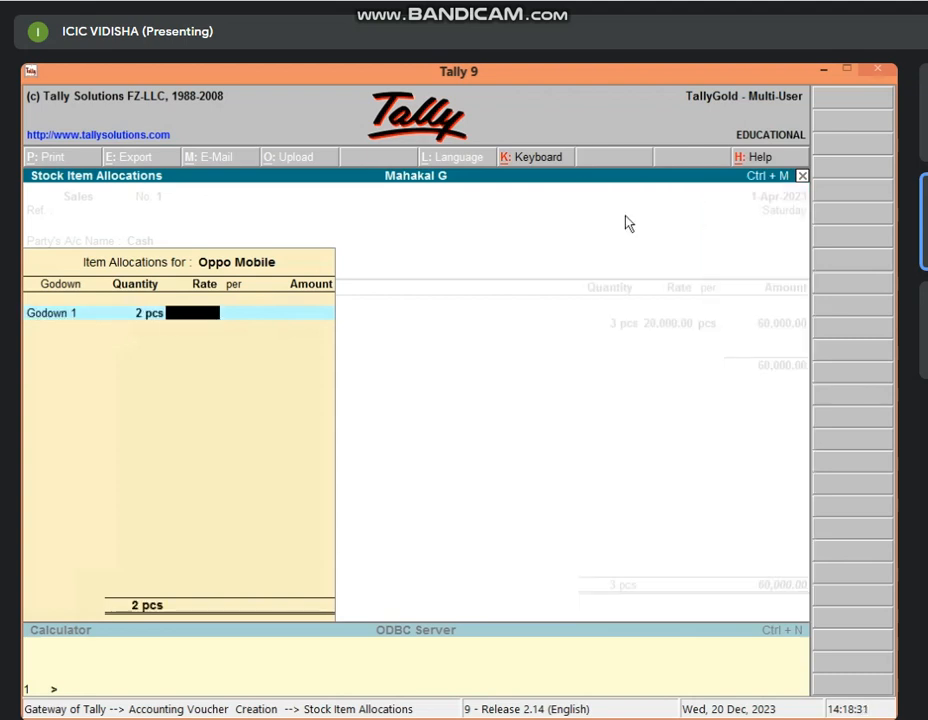
type("18000")
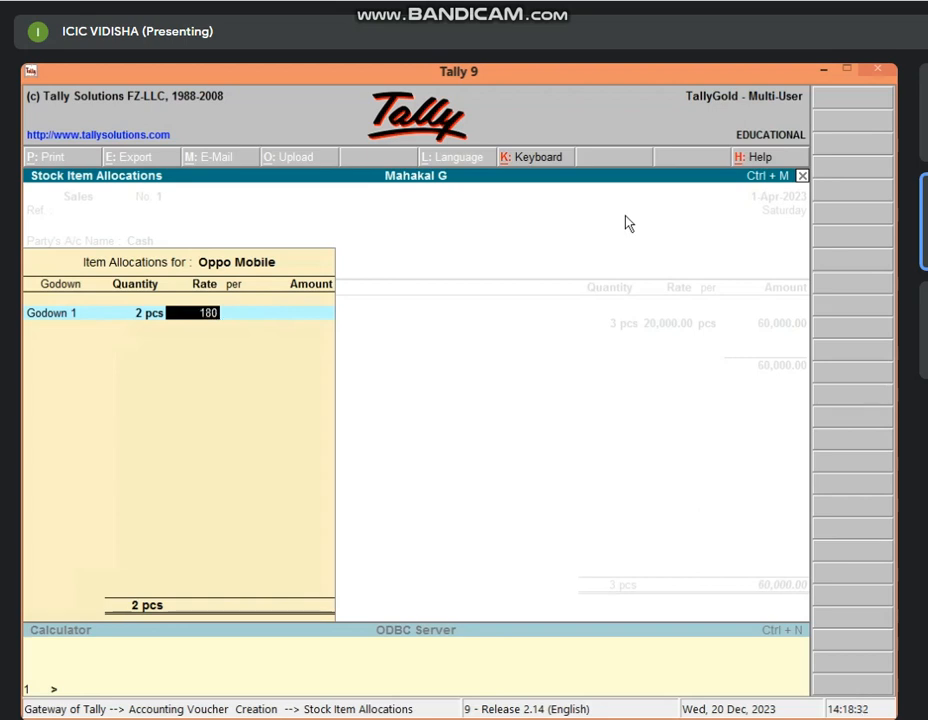
key("Return")
key("Return")
key("Return")
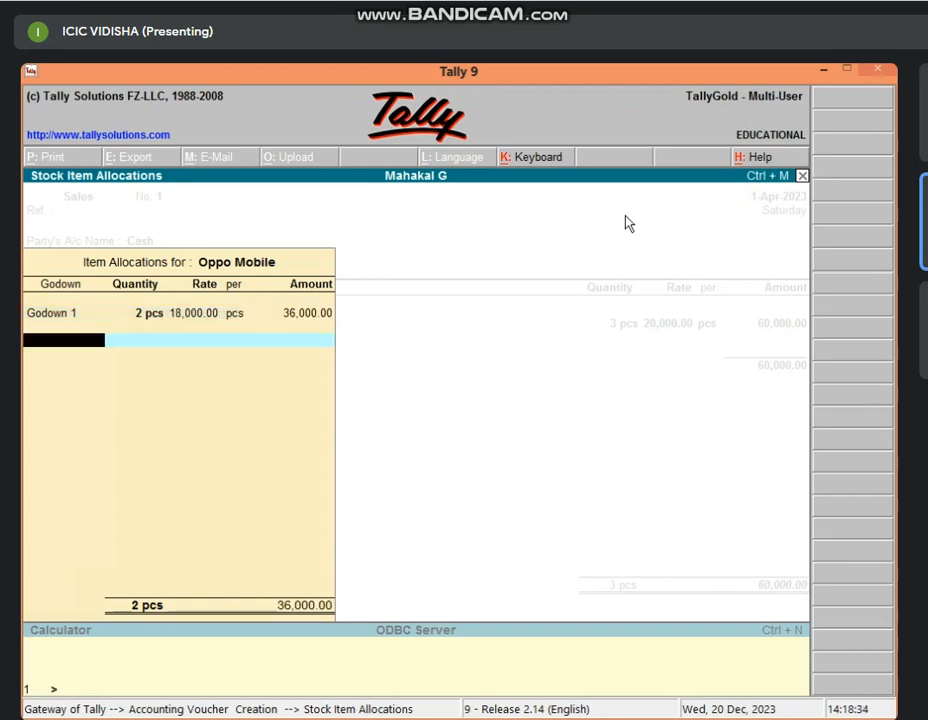
key("Return")
key("Return")
key("Return")
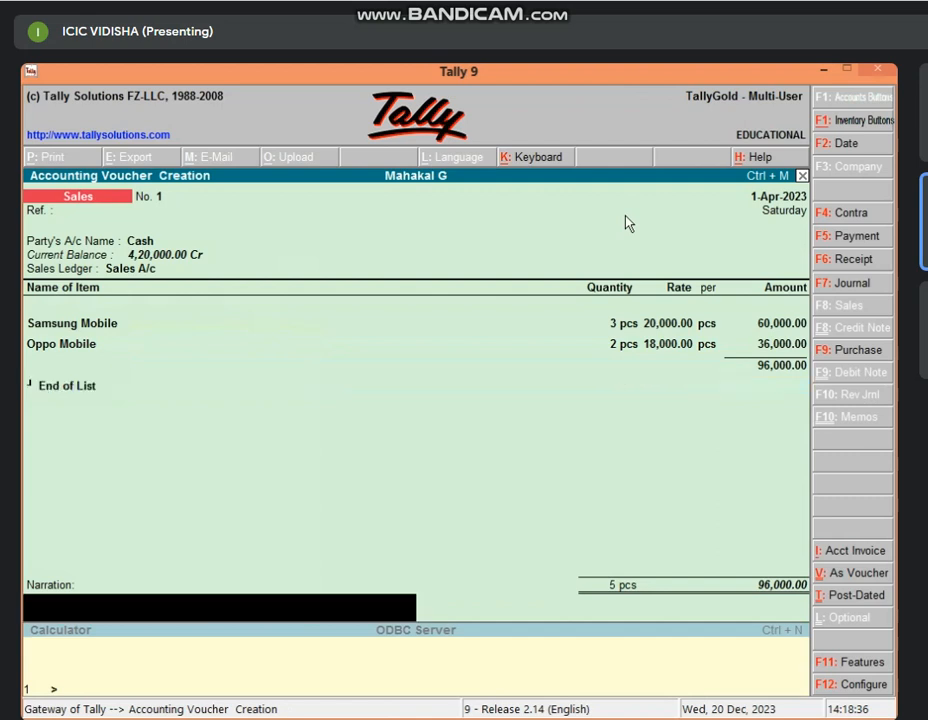
key("Return")
key("Return")
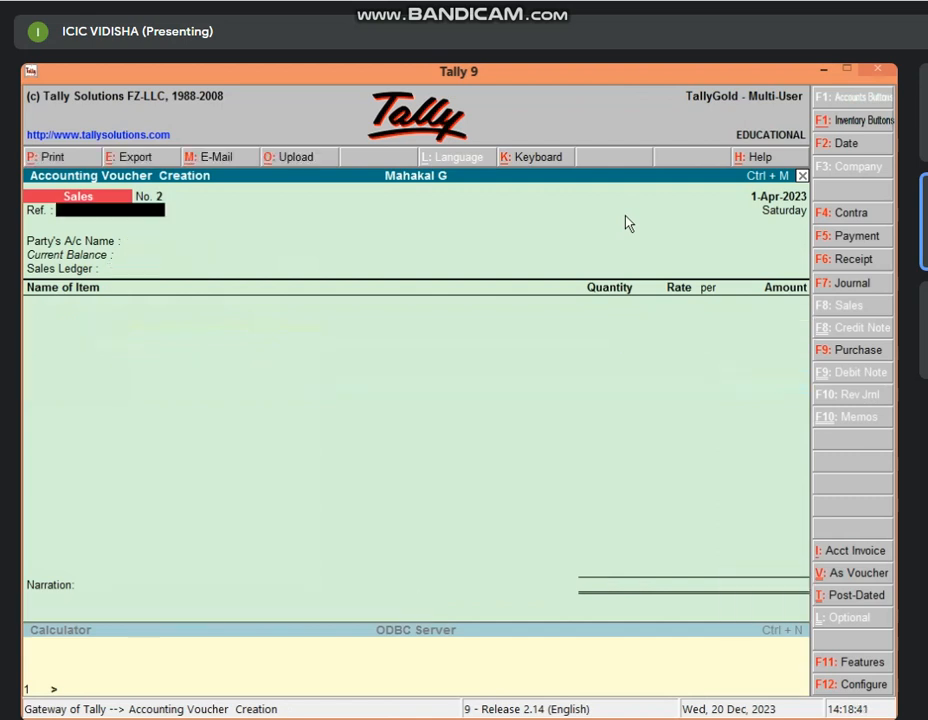
Start sales voucher No. 2 with Cash, Sales A/c and Samsung Mobile.
key("Return")
key("Return")
key("Return")
key("Return")
key("Return")
key("Return")
key("Return")
key("Return")
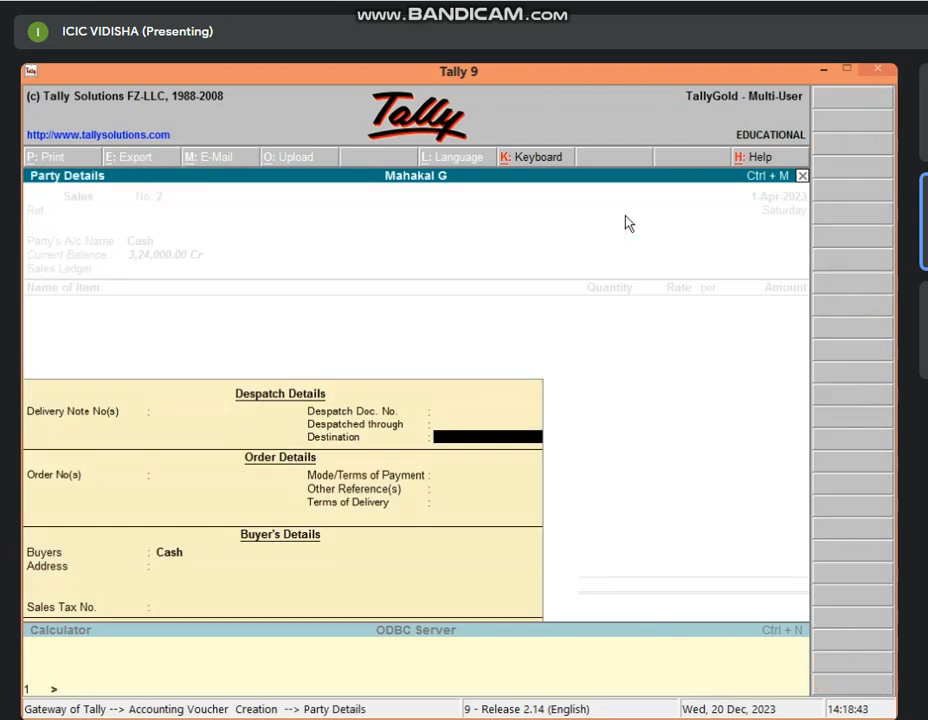
key("Return")
key("Return")
key("Return")
key("Return")
key("Return")
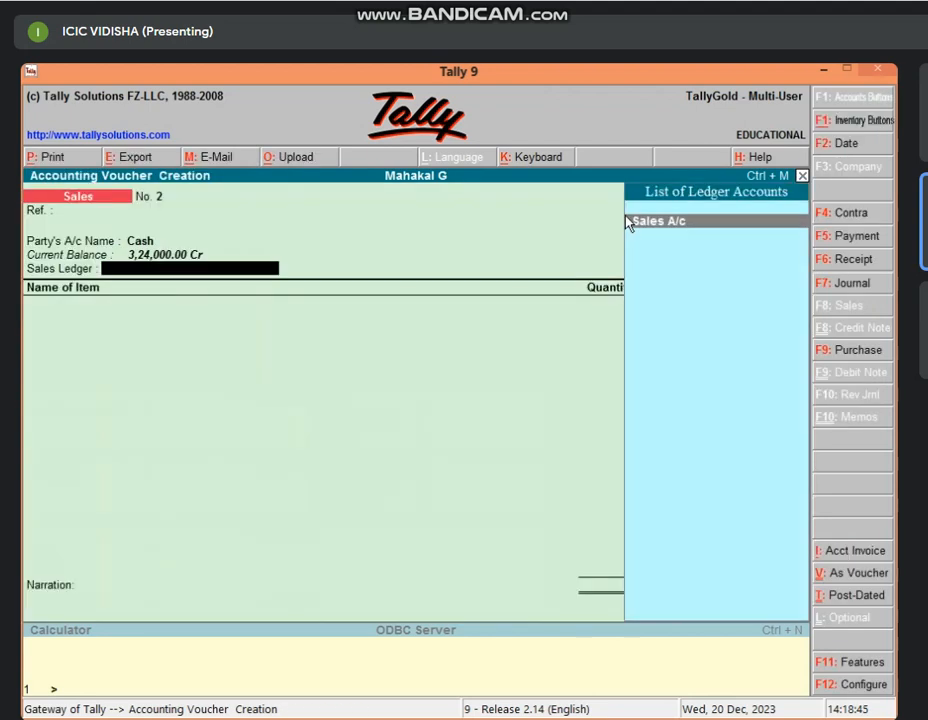
key("Return")
type("Sa")
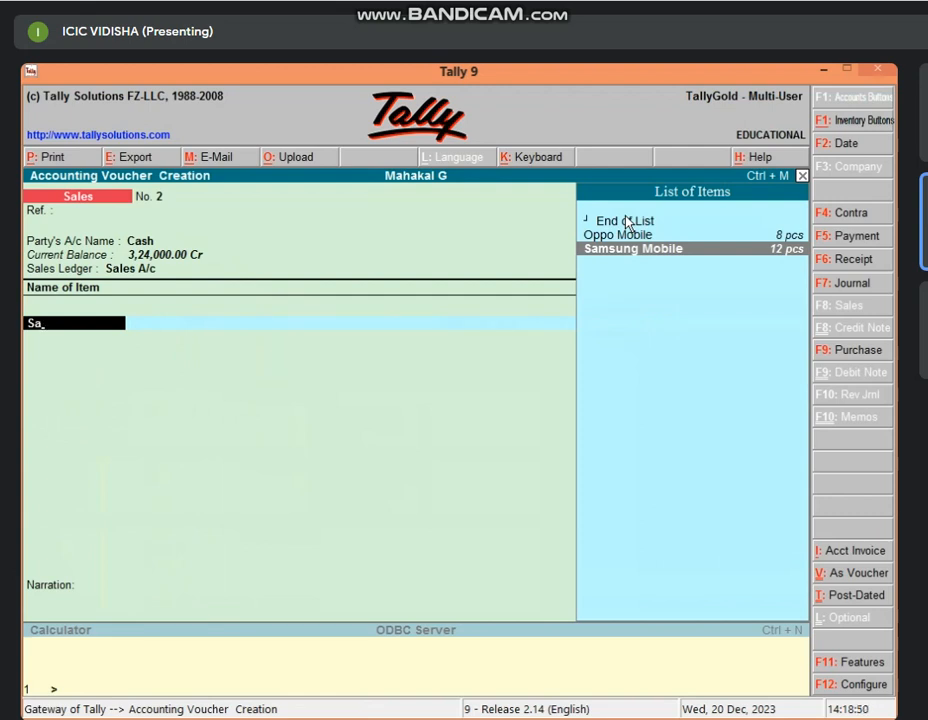
key("Return")
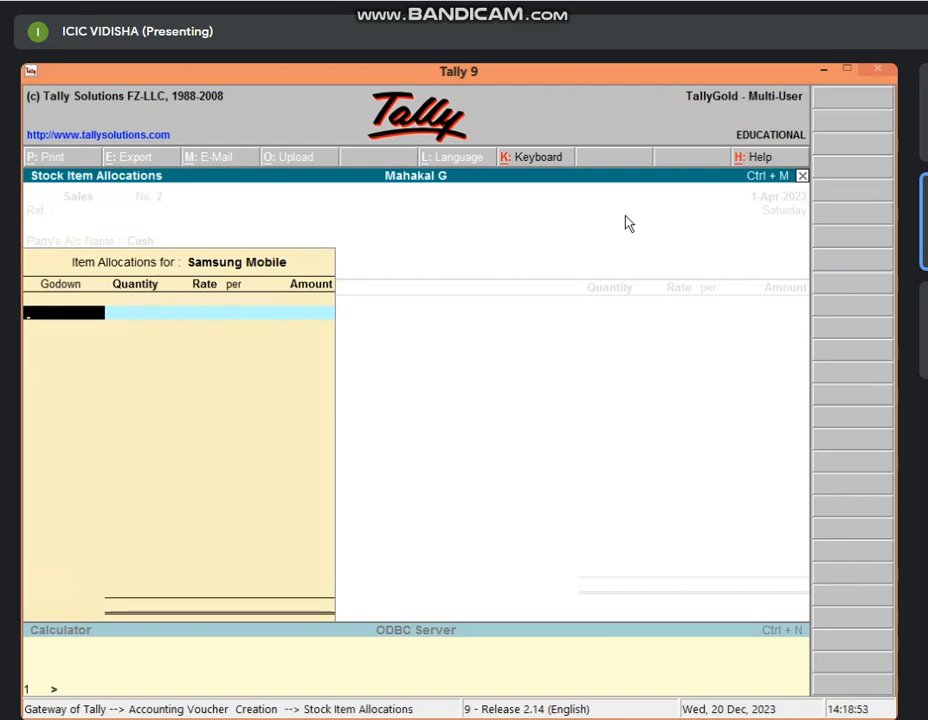
Abandon the Samsung Mobile godown entry and drop the line to reach the Quit? prompt.
type("G")
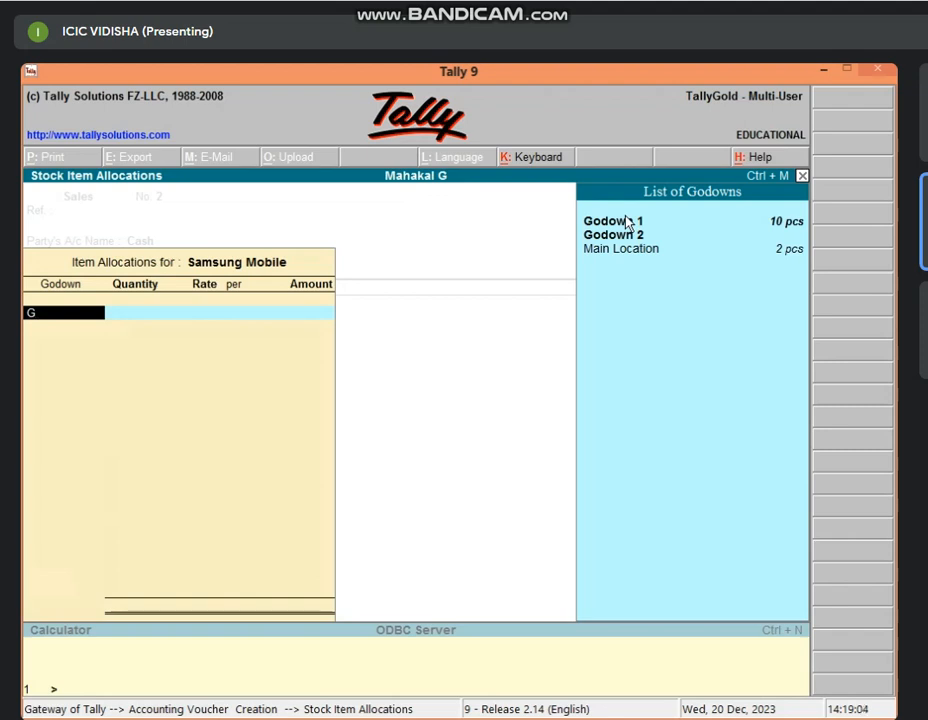
key("Escape")
key("Escape")
key("Return")
key("Escape")
key("Escape")
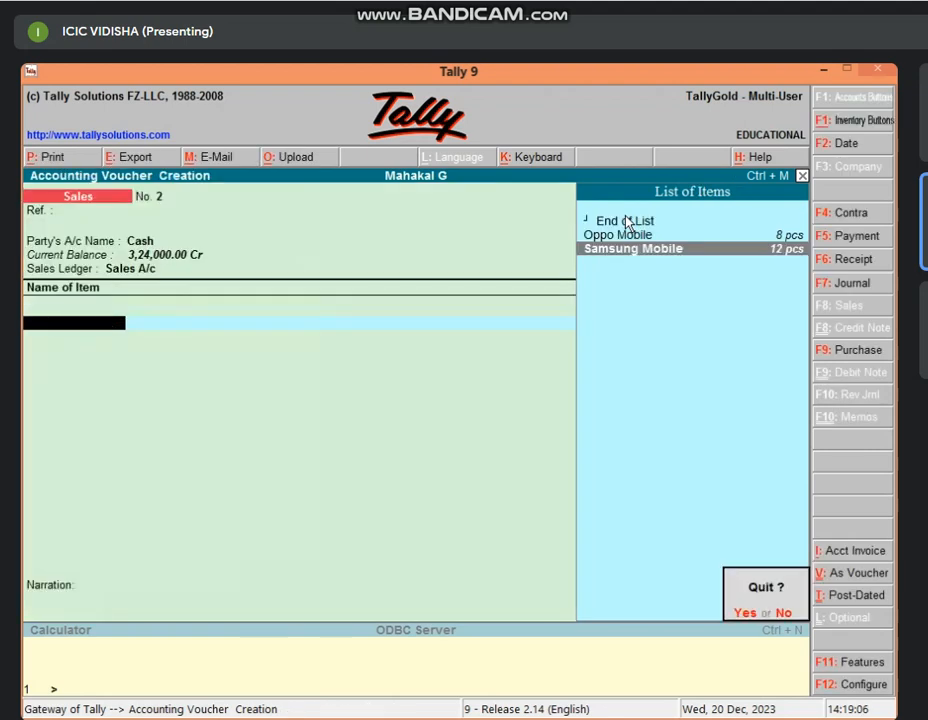
Discard unsaved sales voucher No. 2 and return to the Gateway of Tally menu.
key("Return")
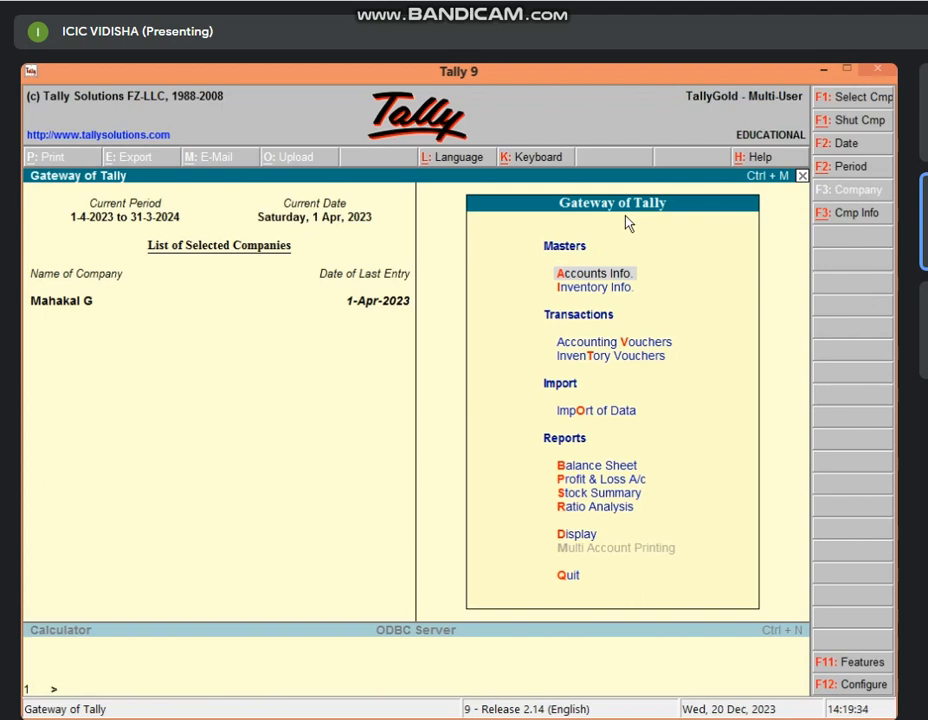
key("Down")
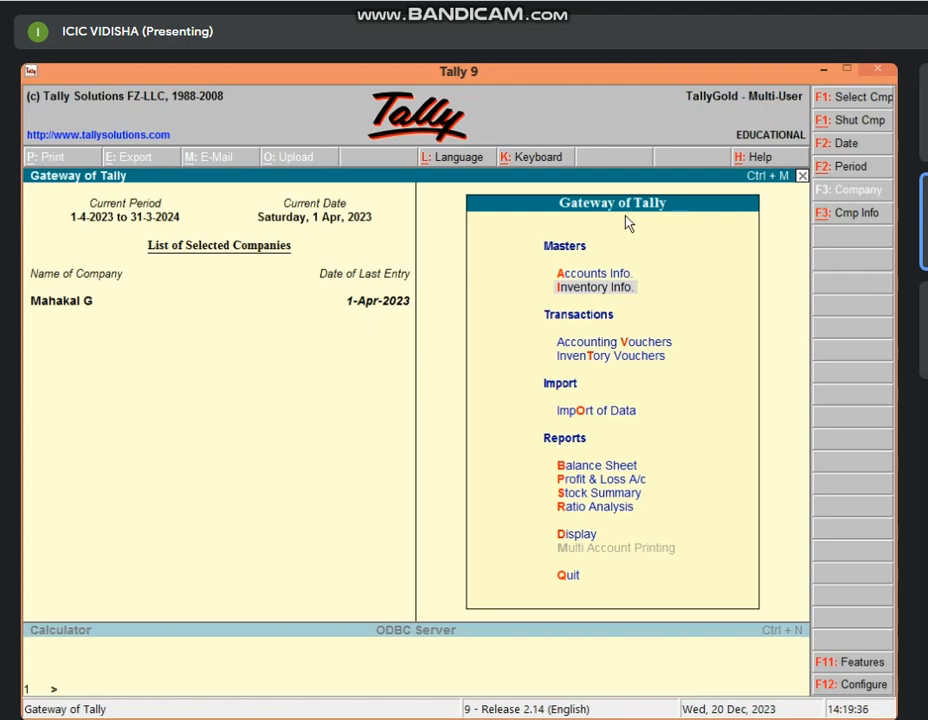